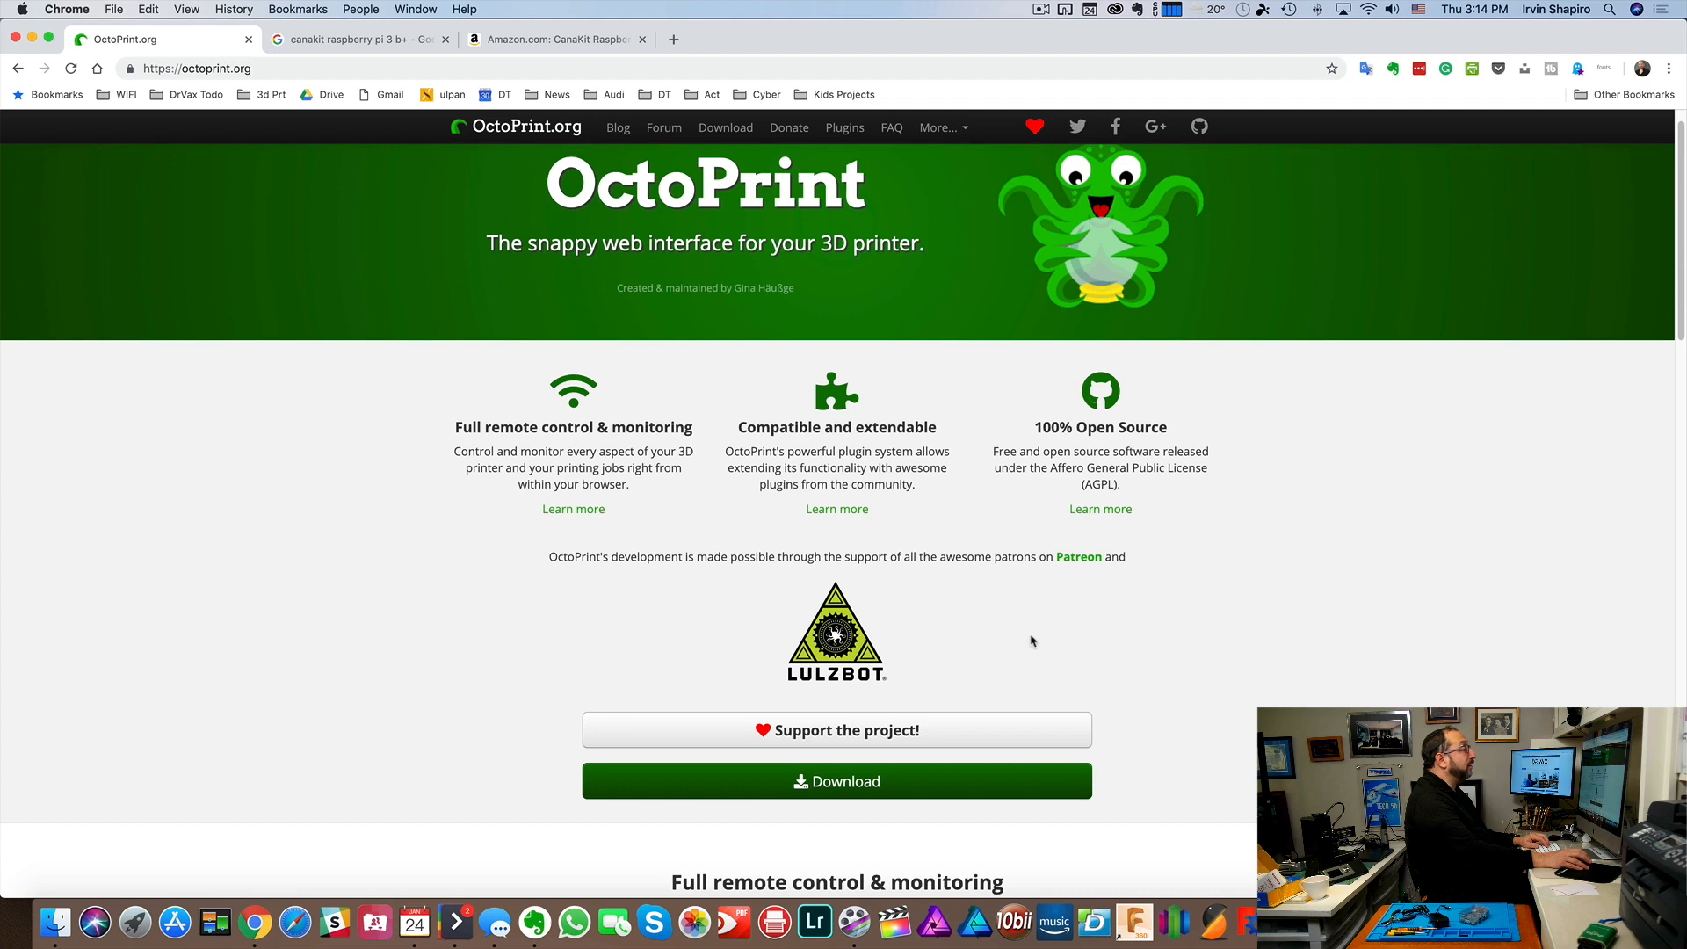
# - Download the OctoPi 0.15.1 image zip from OctoPrint.org's Download & Setup page
pyautogui.click(733, 132)
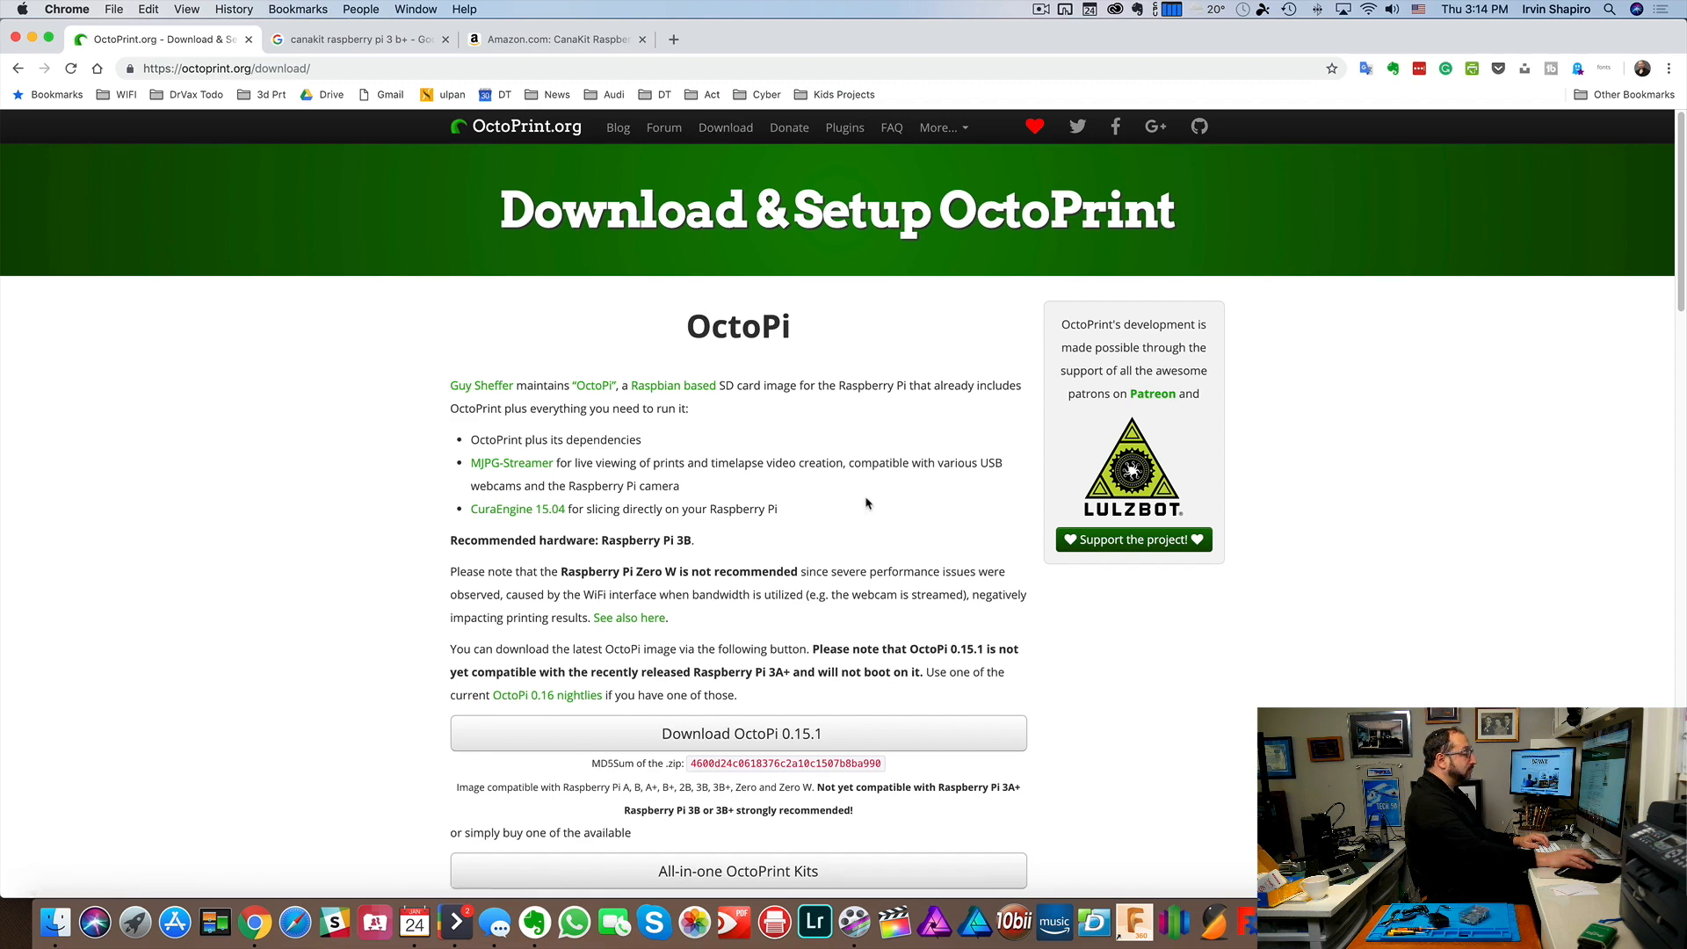
pyautogui.scroll(-2, 868, 506)
pyautogui.scroll(2, 867, 507)
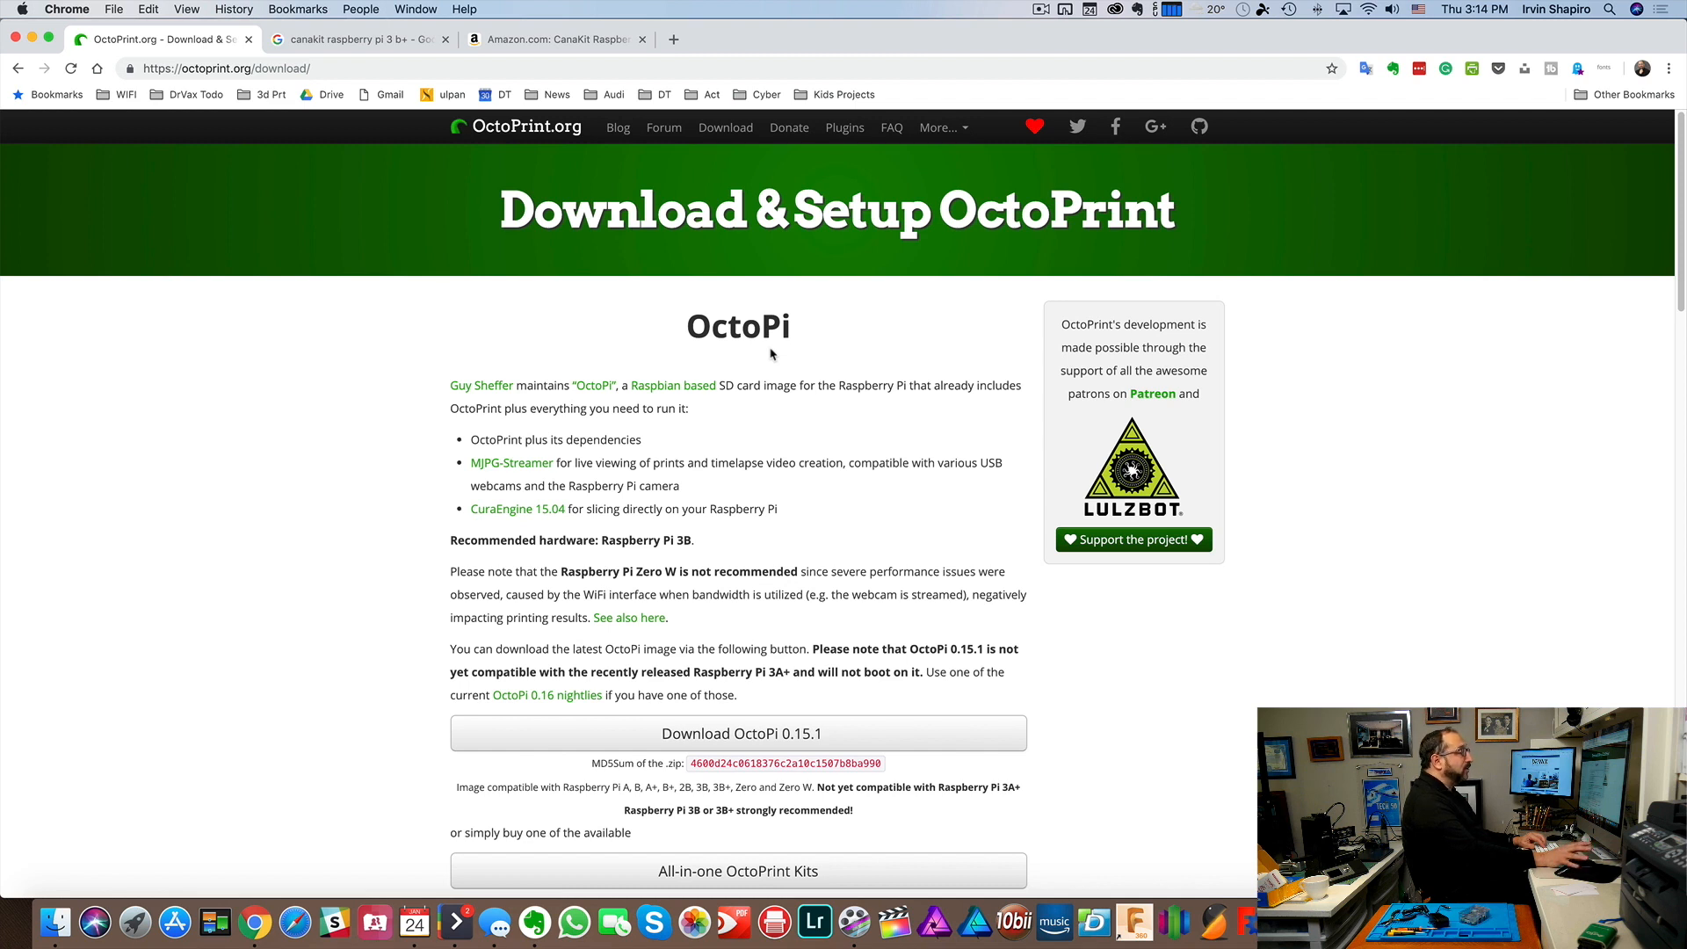
pyautogui.click(771, 740)
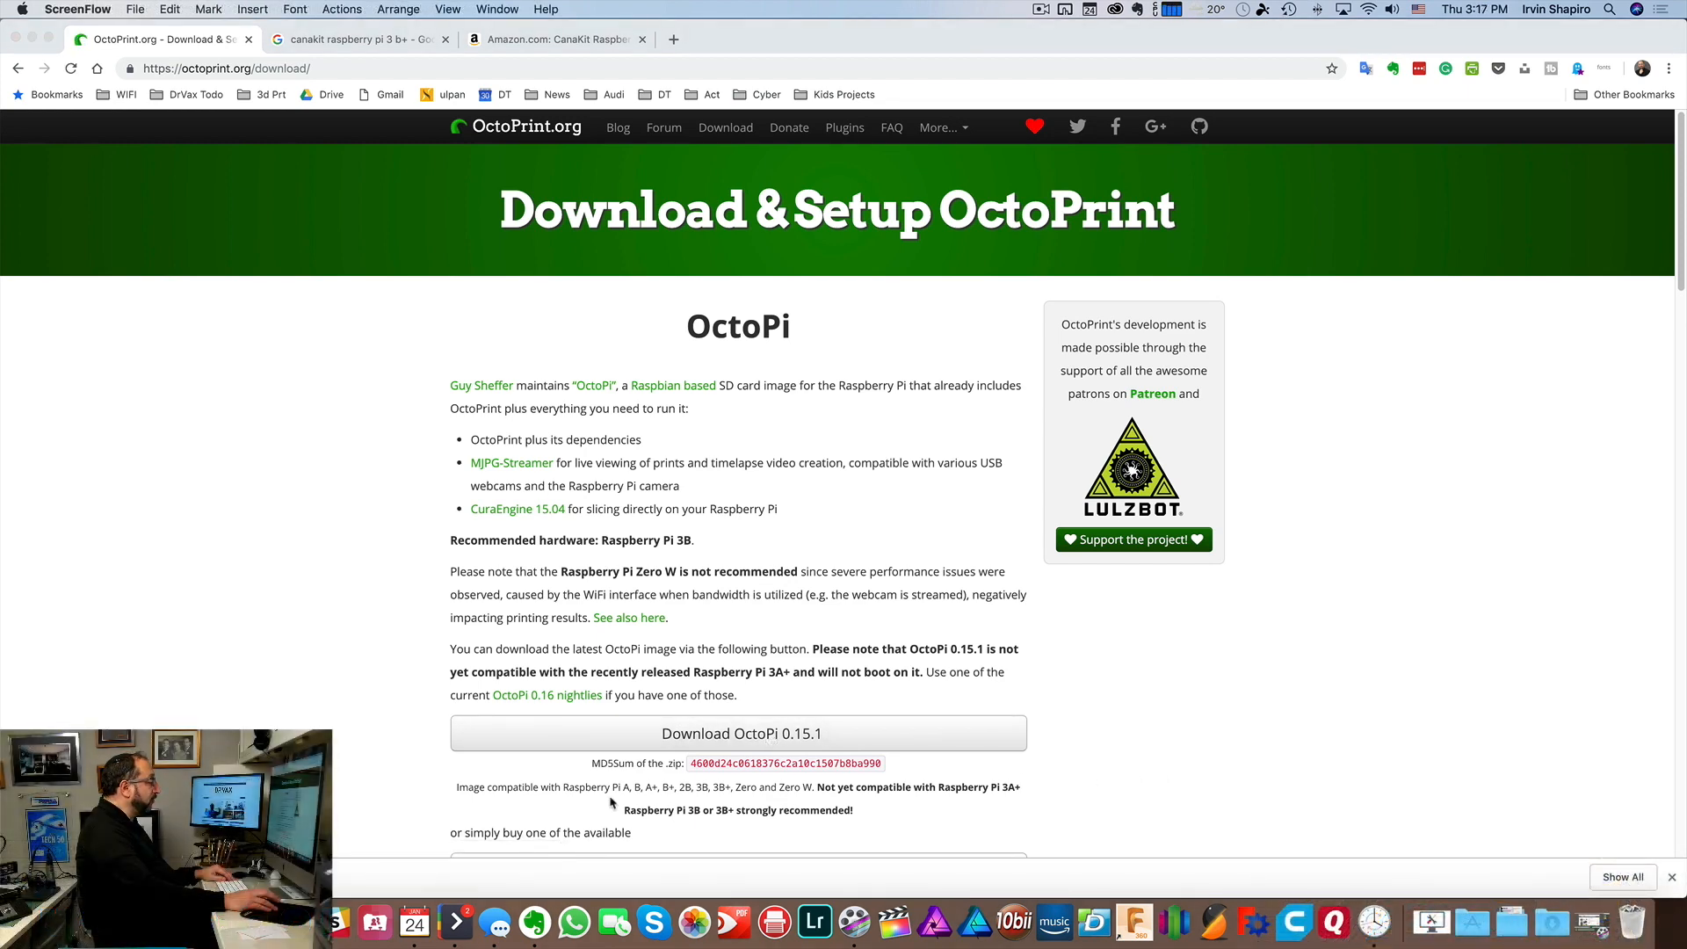
# - Reveal the downloaded OctoPi zip in Finder, unpack it, and bring up the Dock apps holding Etcher
pyautogui.click(189, 877)
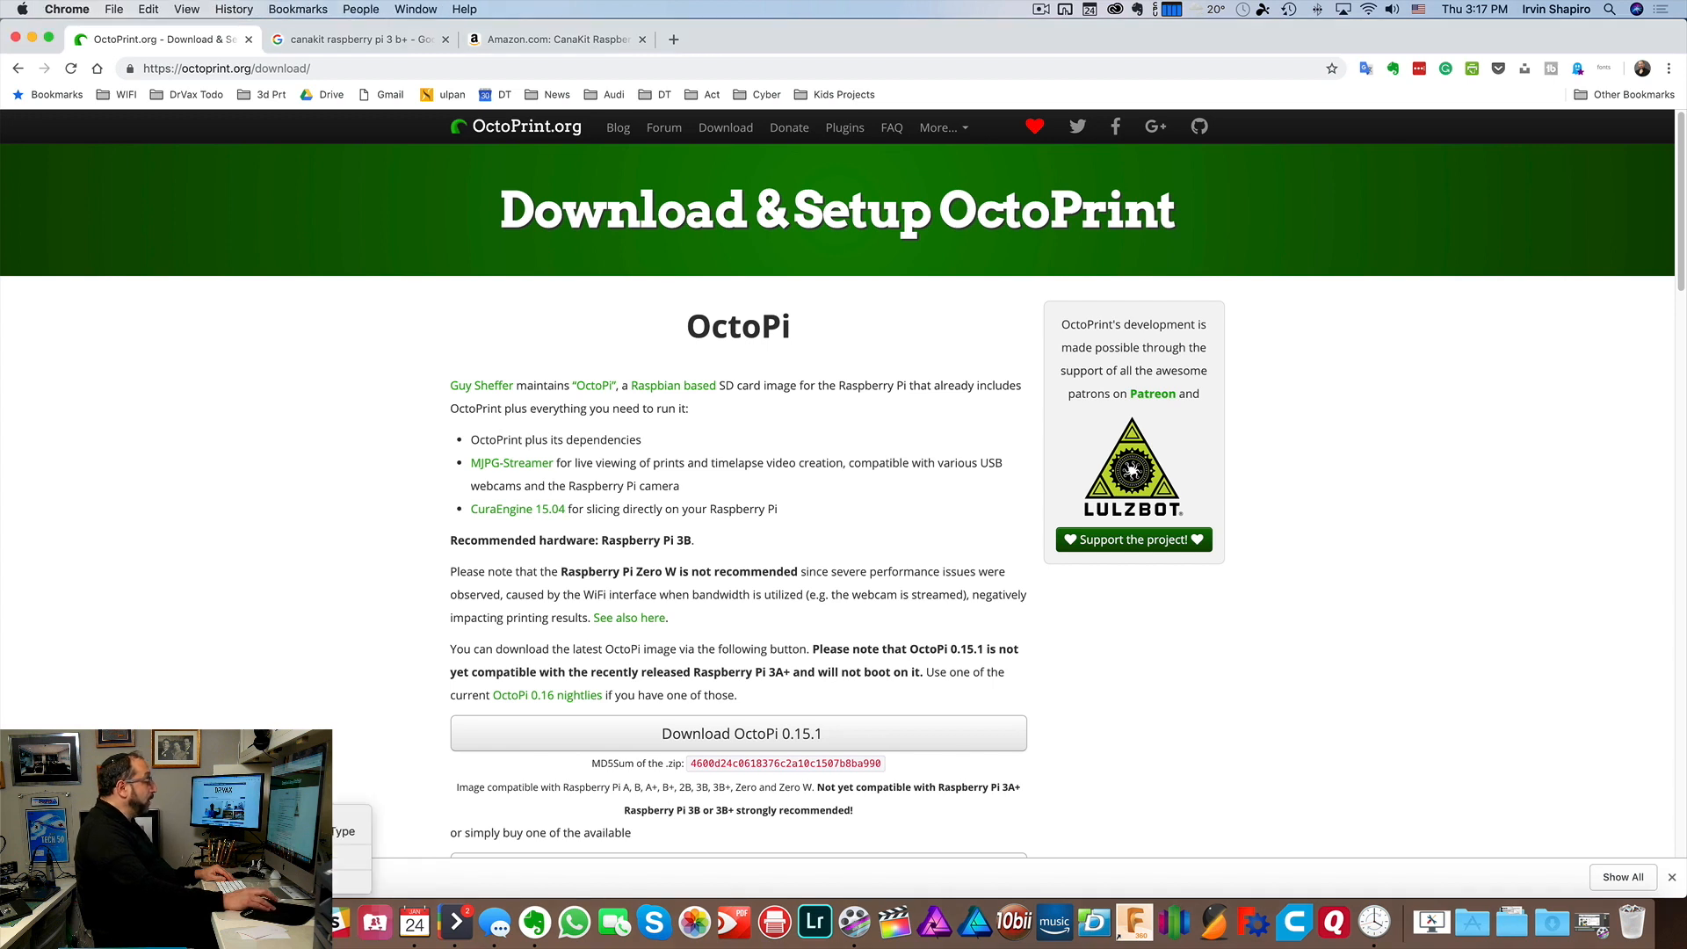
pyautogui.click(228, 856)
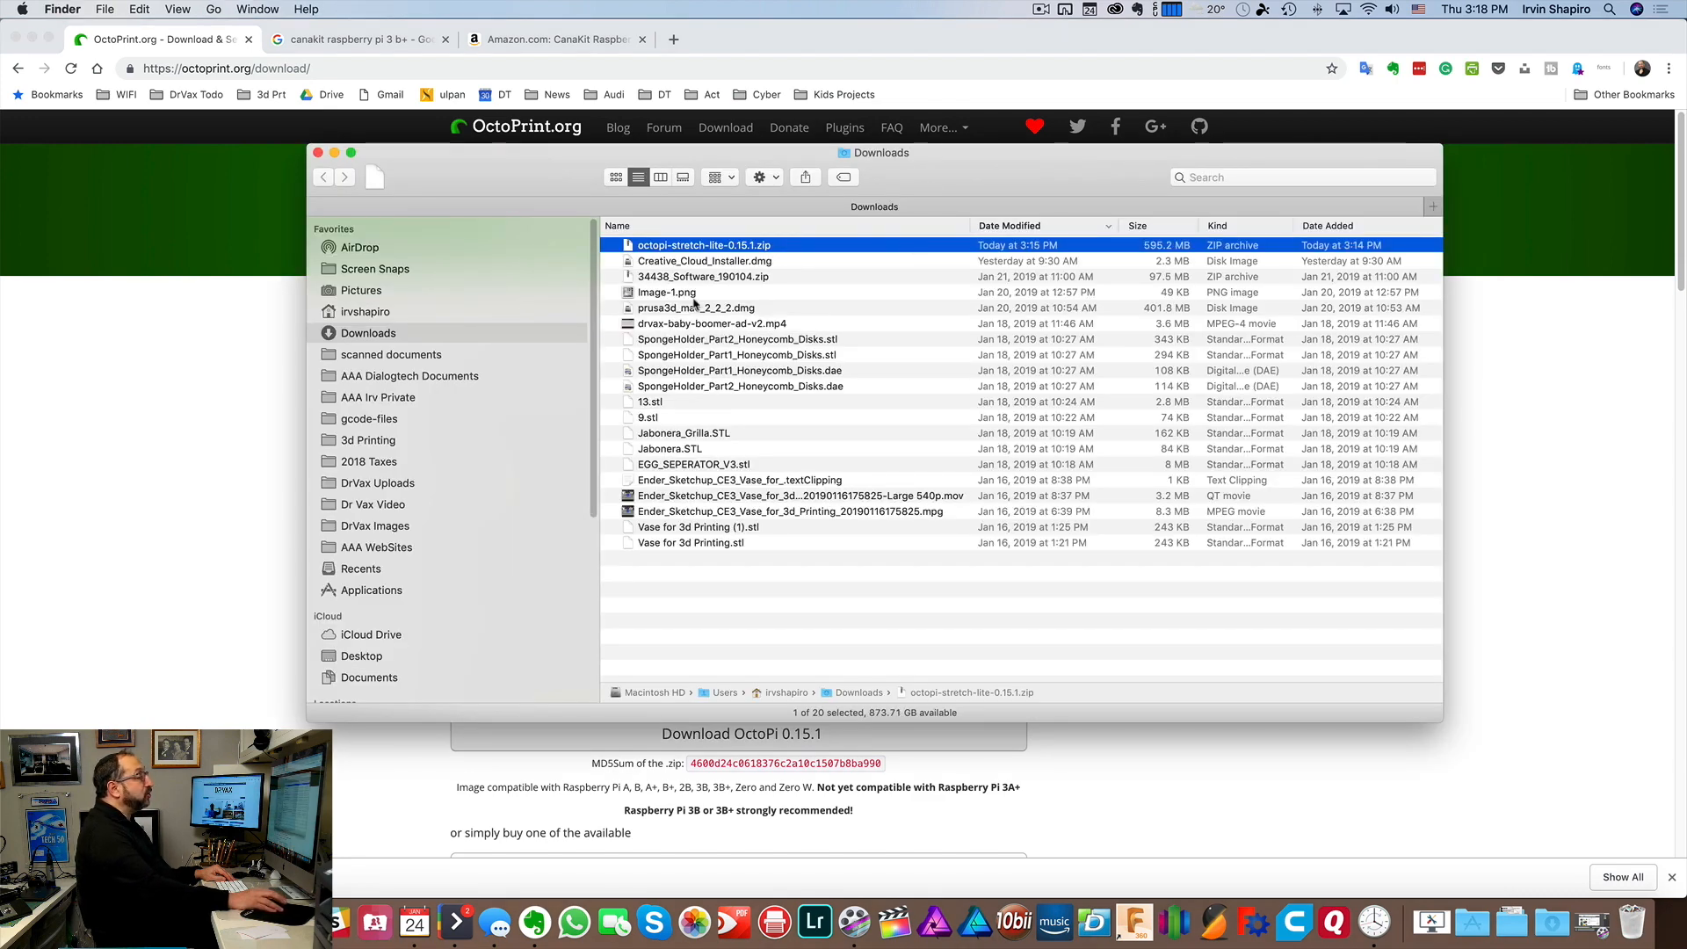
pyautogui.doubleClick(728, 246)
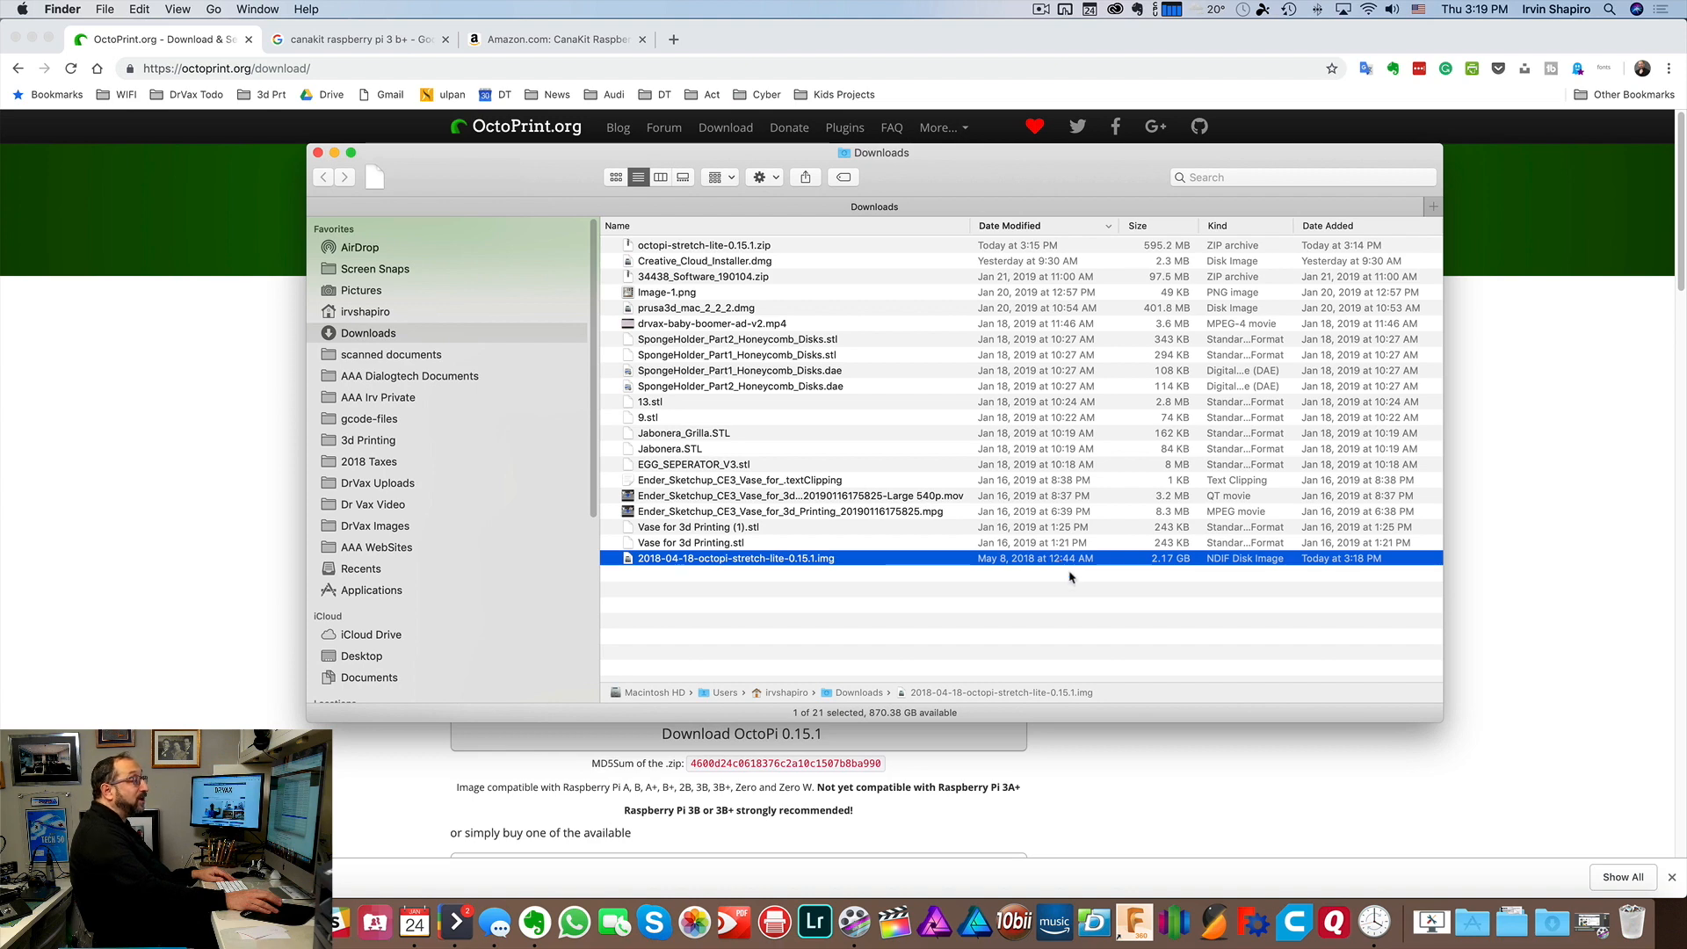
pyautogui.click(1430, 922)
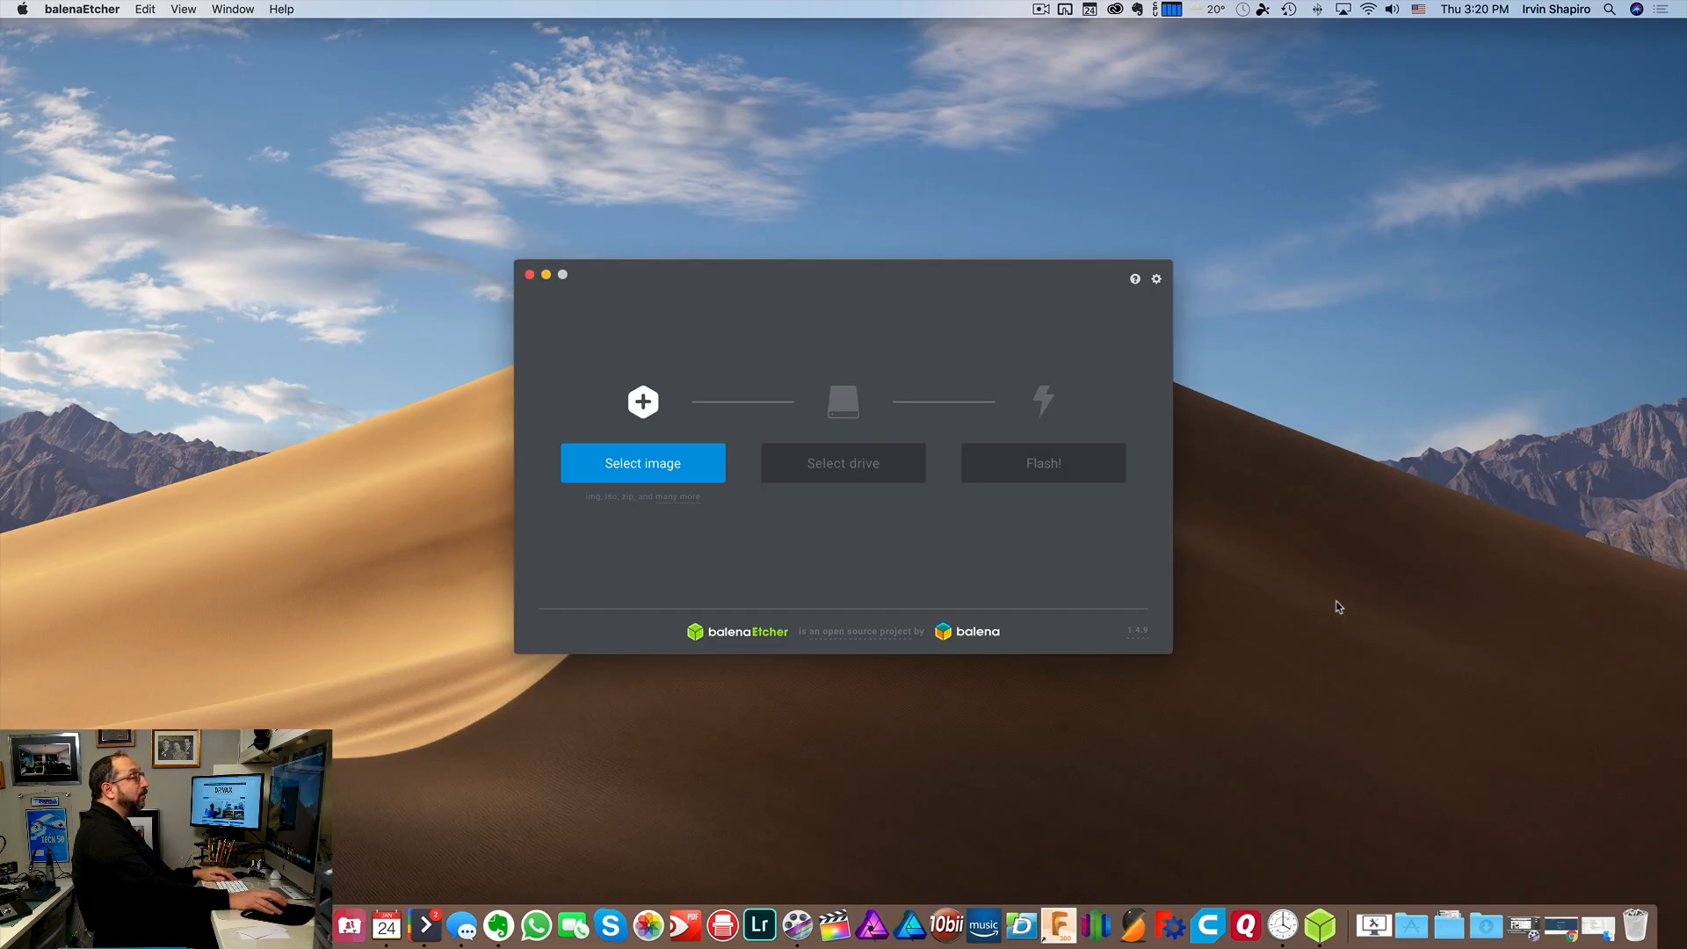
# - Load 2018-04-18-octopi-stretch-lite-0.15.1.img from Downloads as Etcher's source image
pyautogui.click(689, 478)
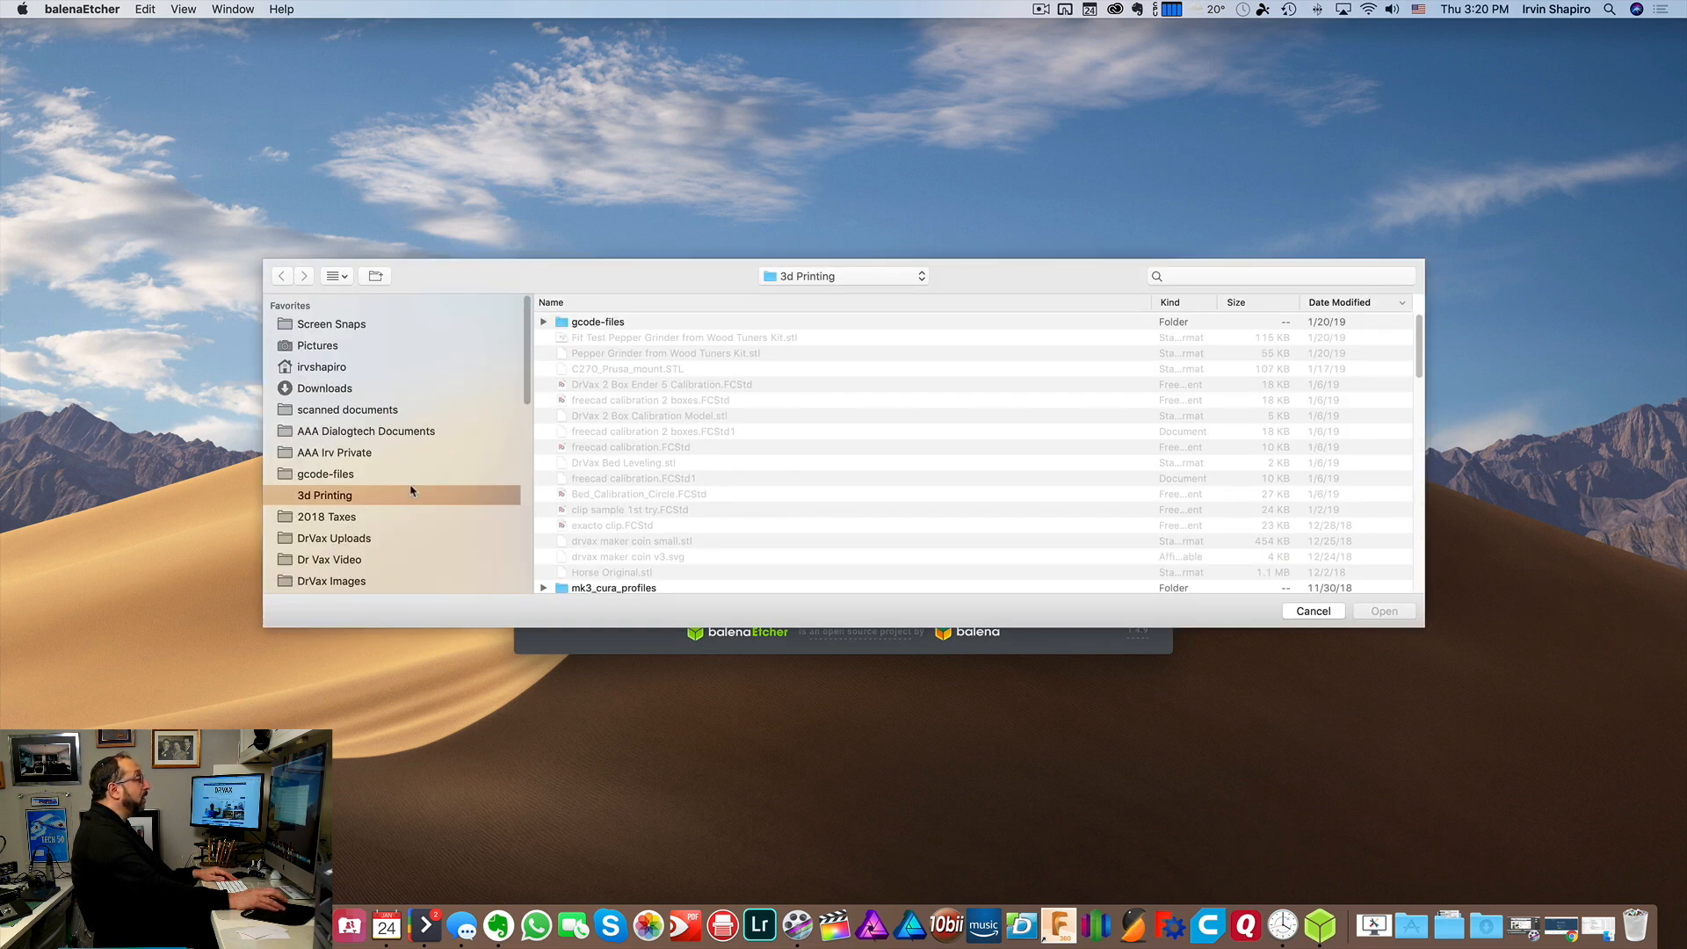
pyautogui.click(334, 389)
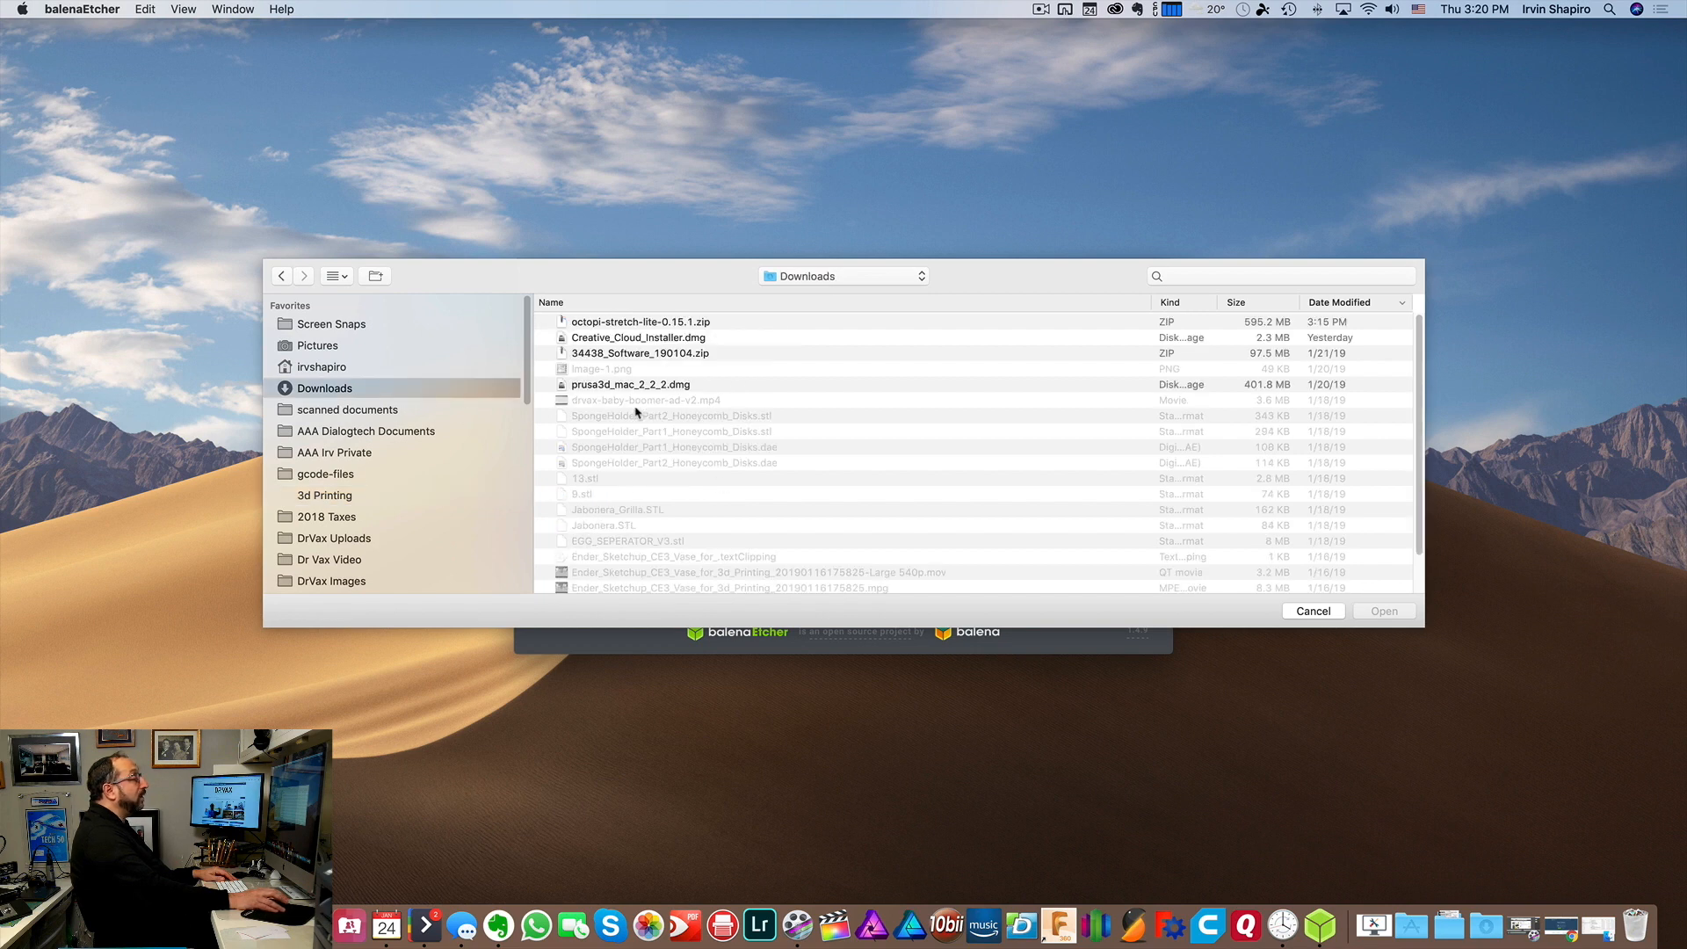
pyautogui.scroll(-3, 678, 432)
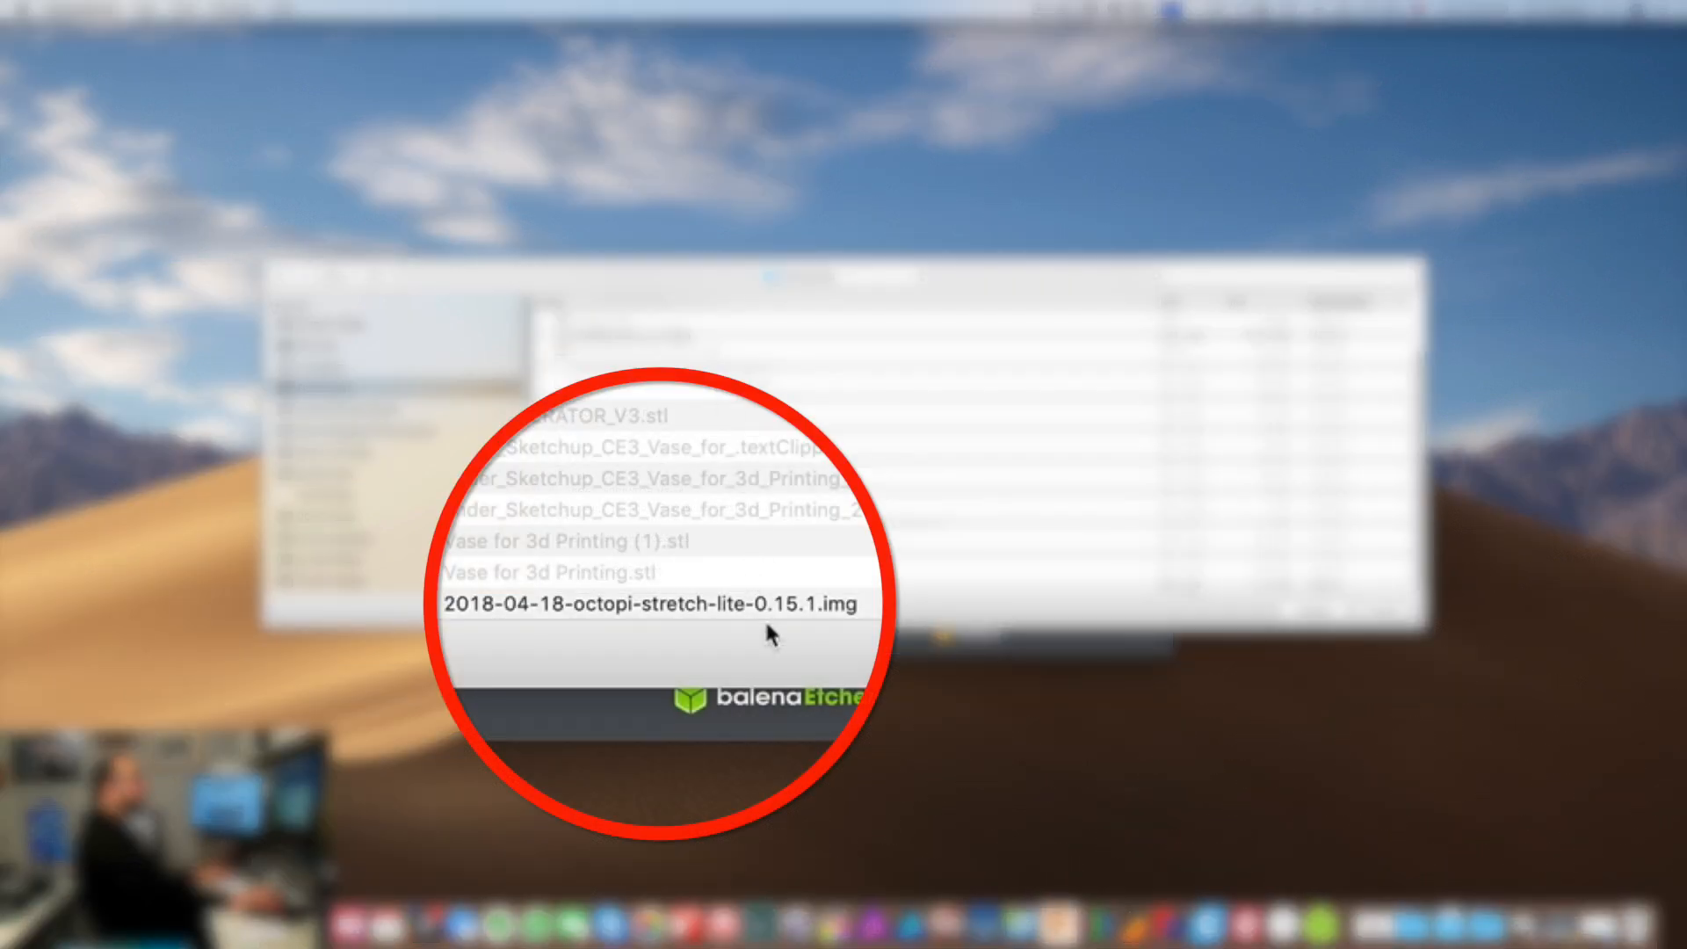
pyautogui.click(767, 608)
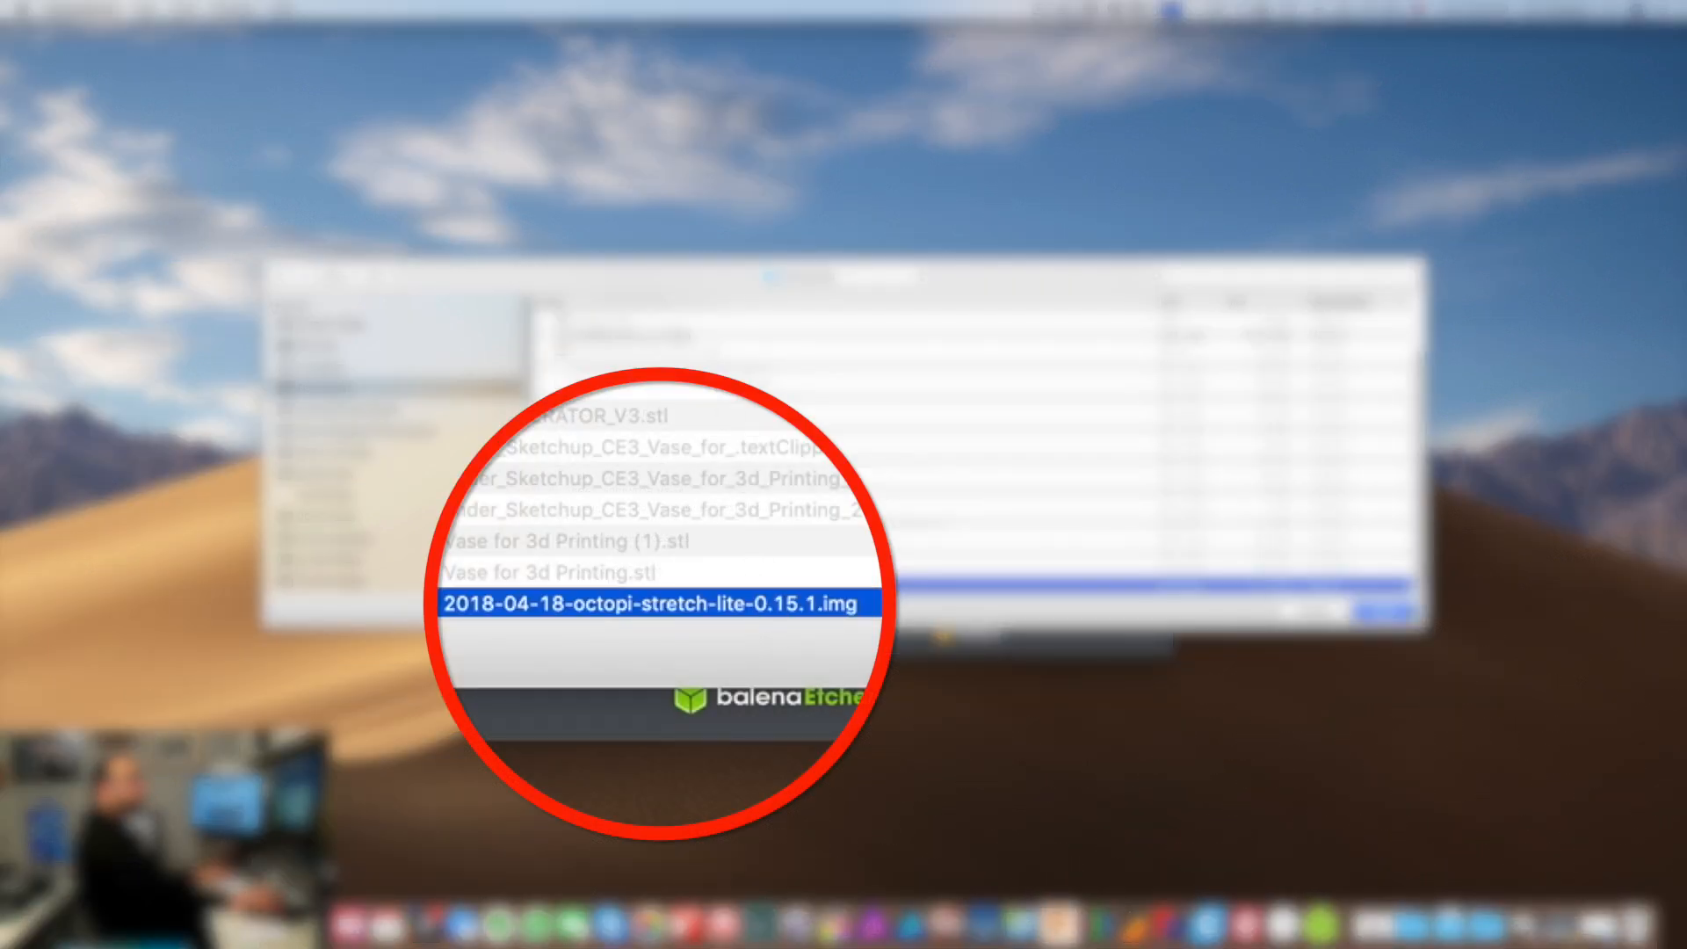
pyautogui.click(1388, 611)
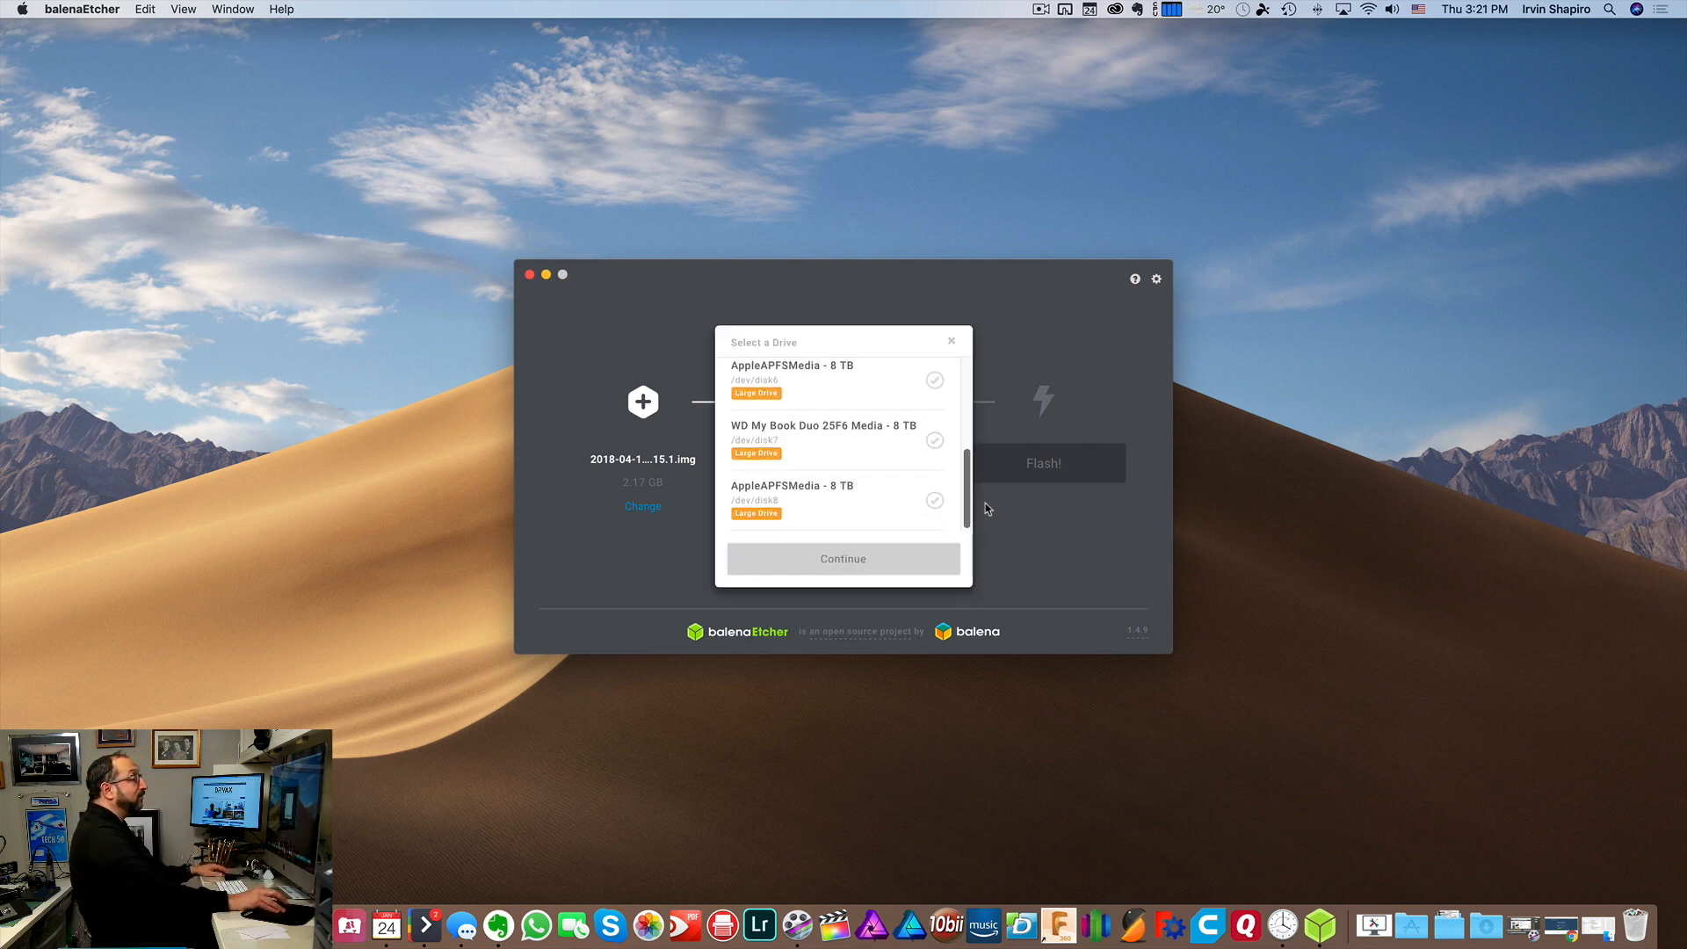
pyautogui.scroll(5, 870, 448)
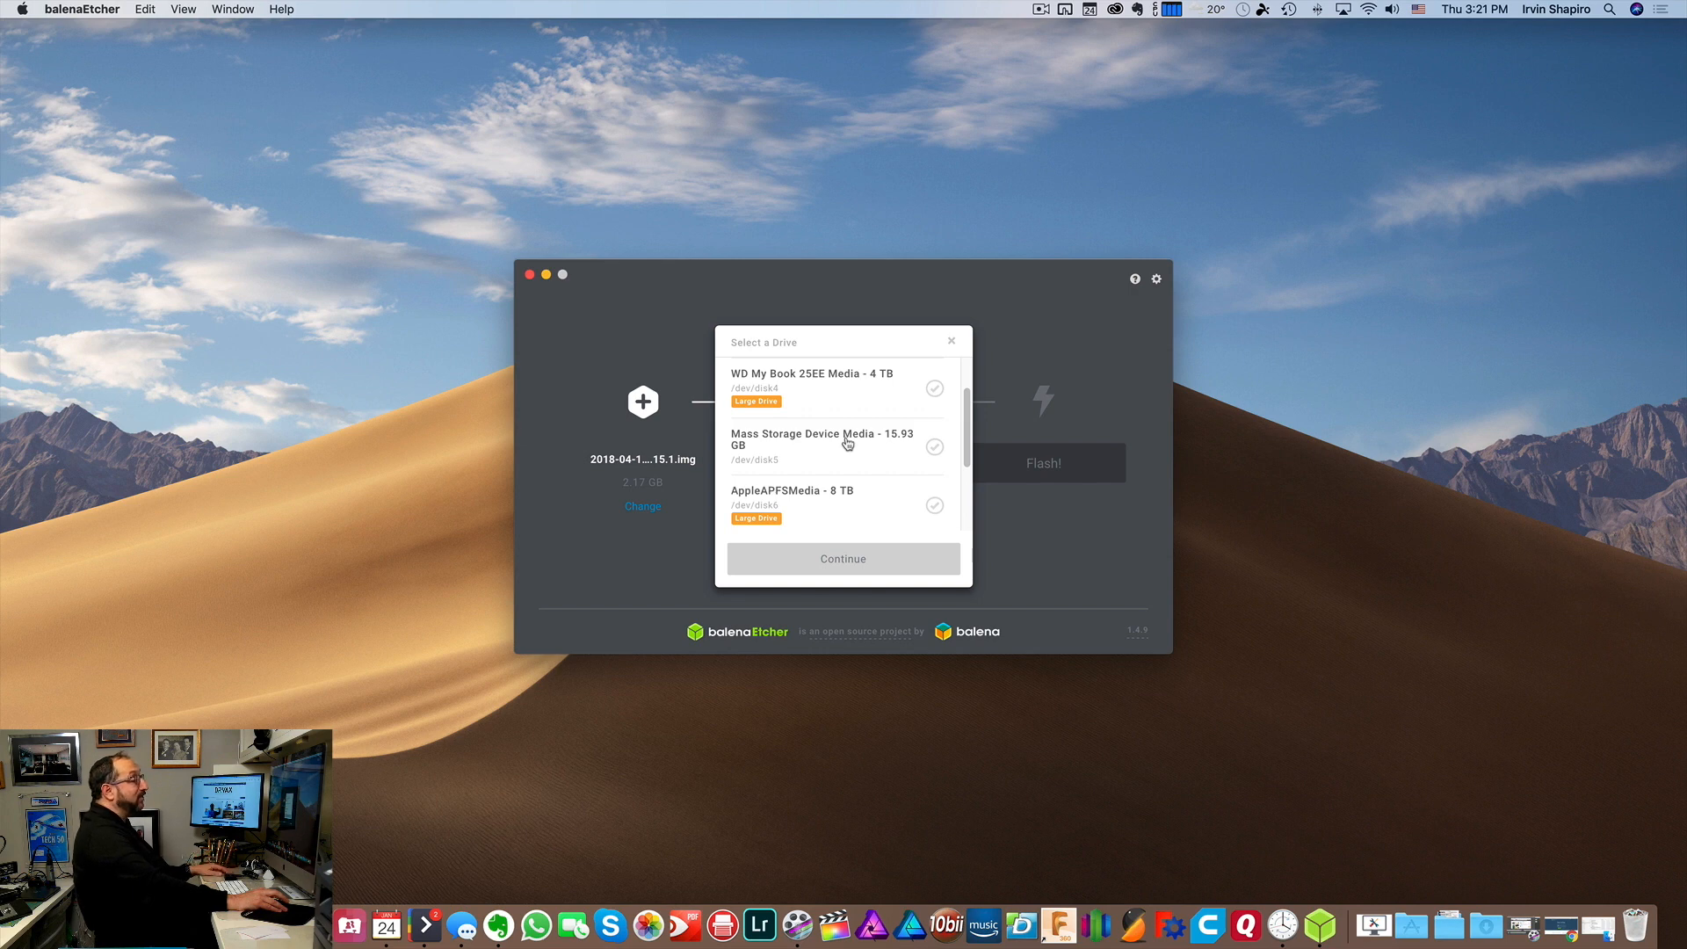
# - Choose the 15.93 GB Mass Storage Device as the target and close the drive list
pyautogui.click(949, 343)
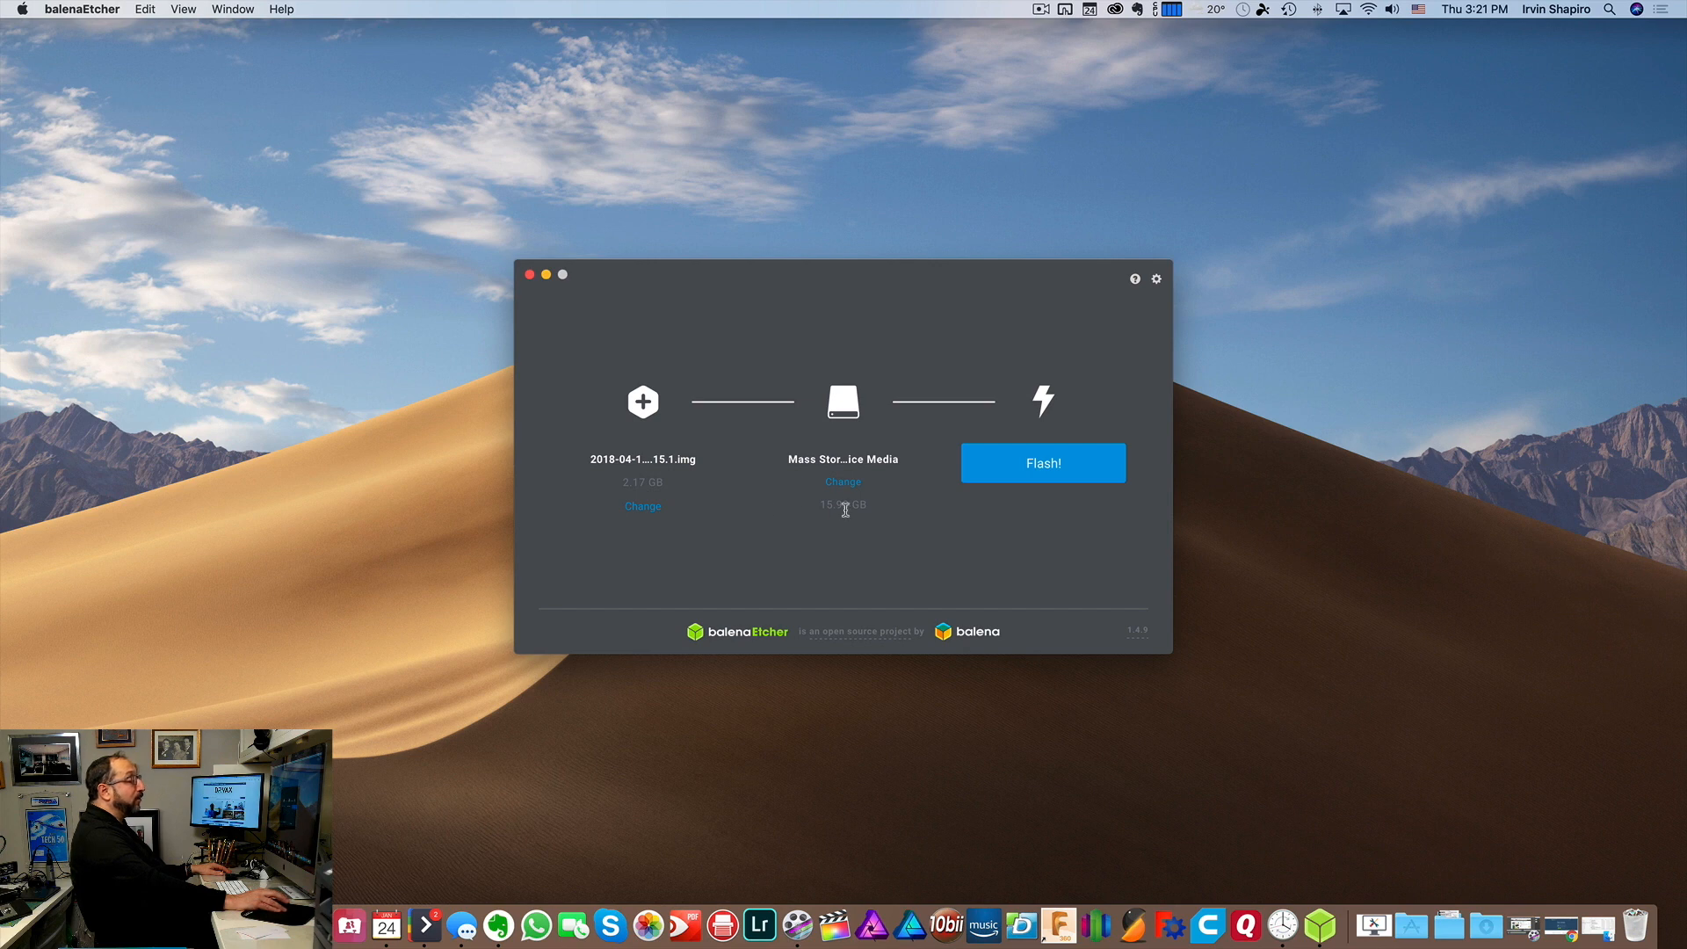
# - Start flashing the image and authorise it with the macOS account password
pyautogui.click(1052, 466)
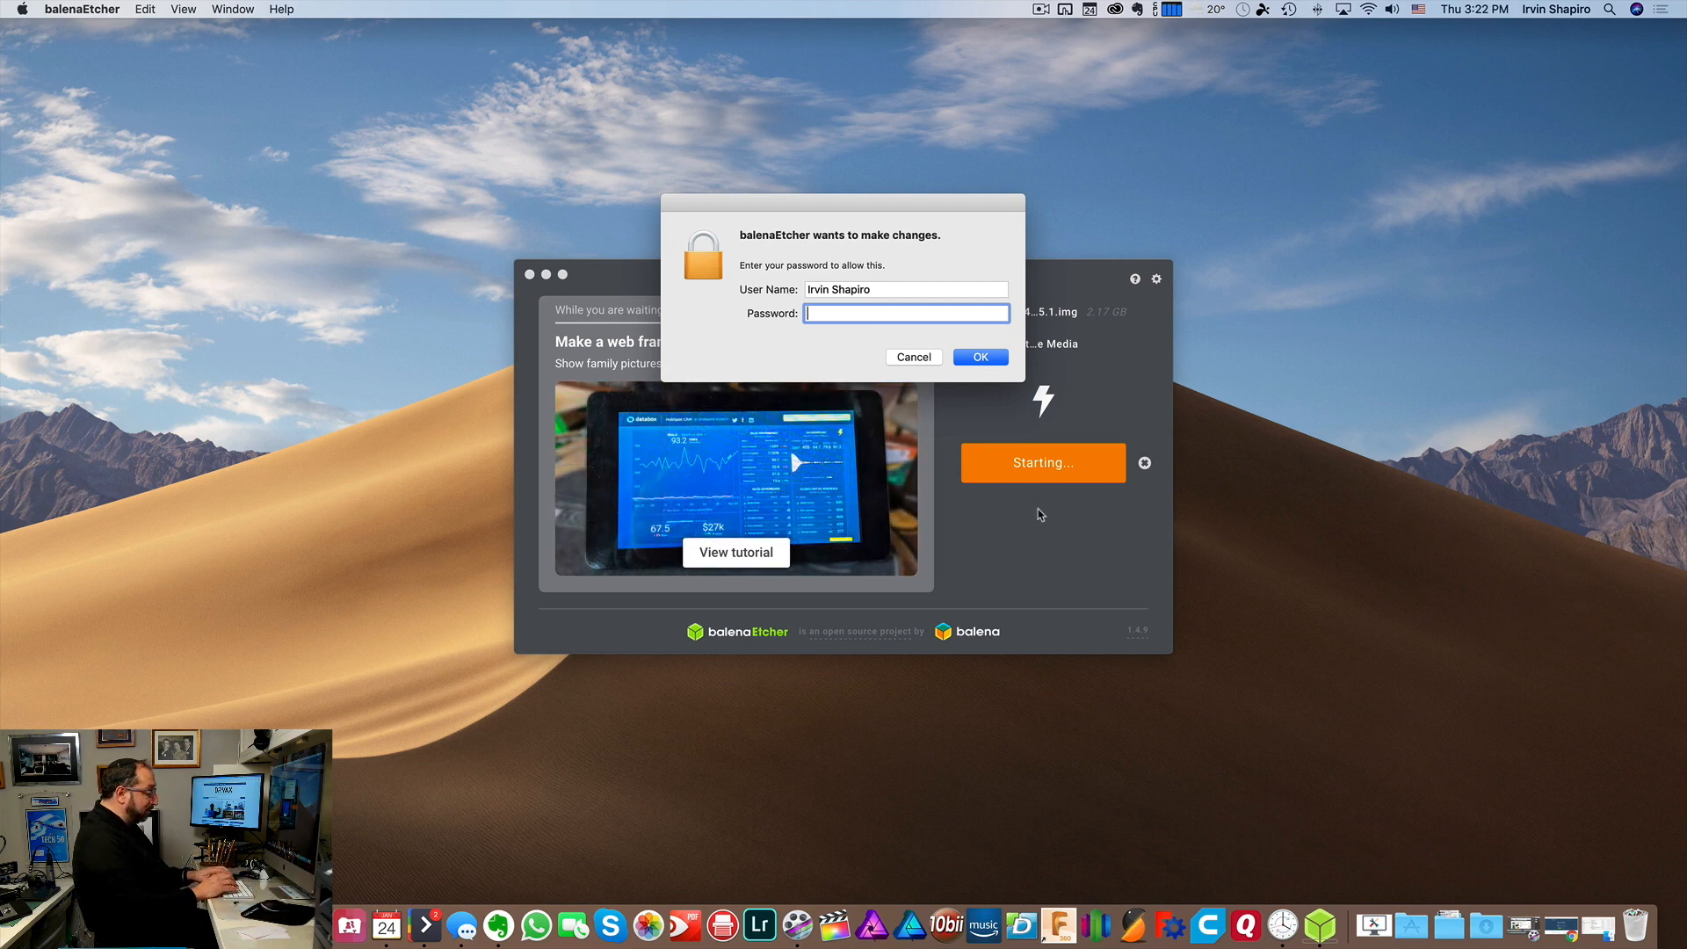
pyautogui.write('********')
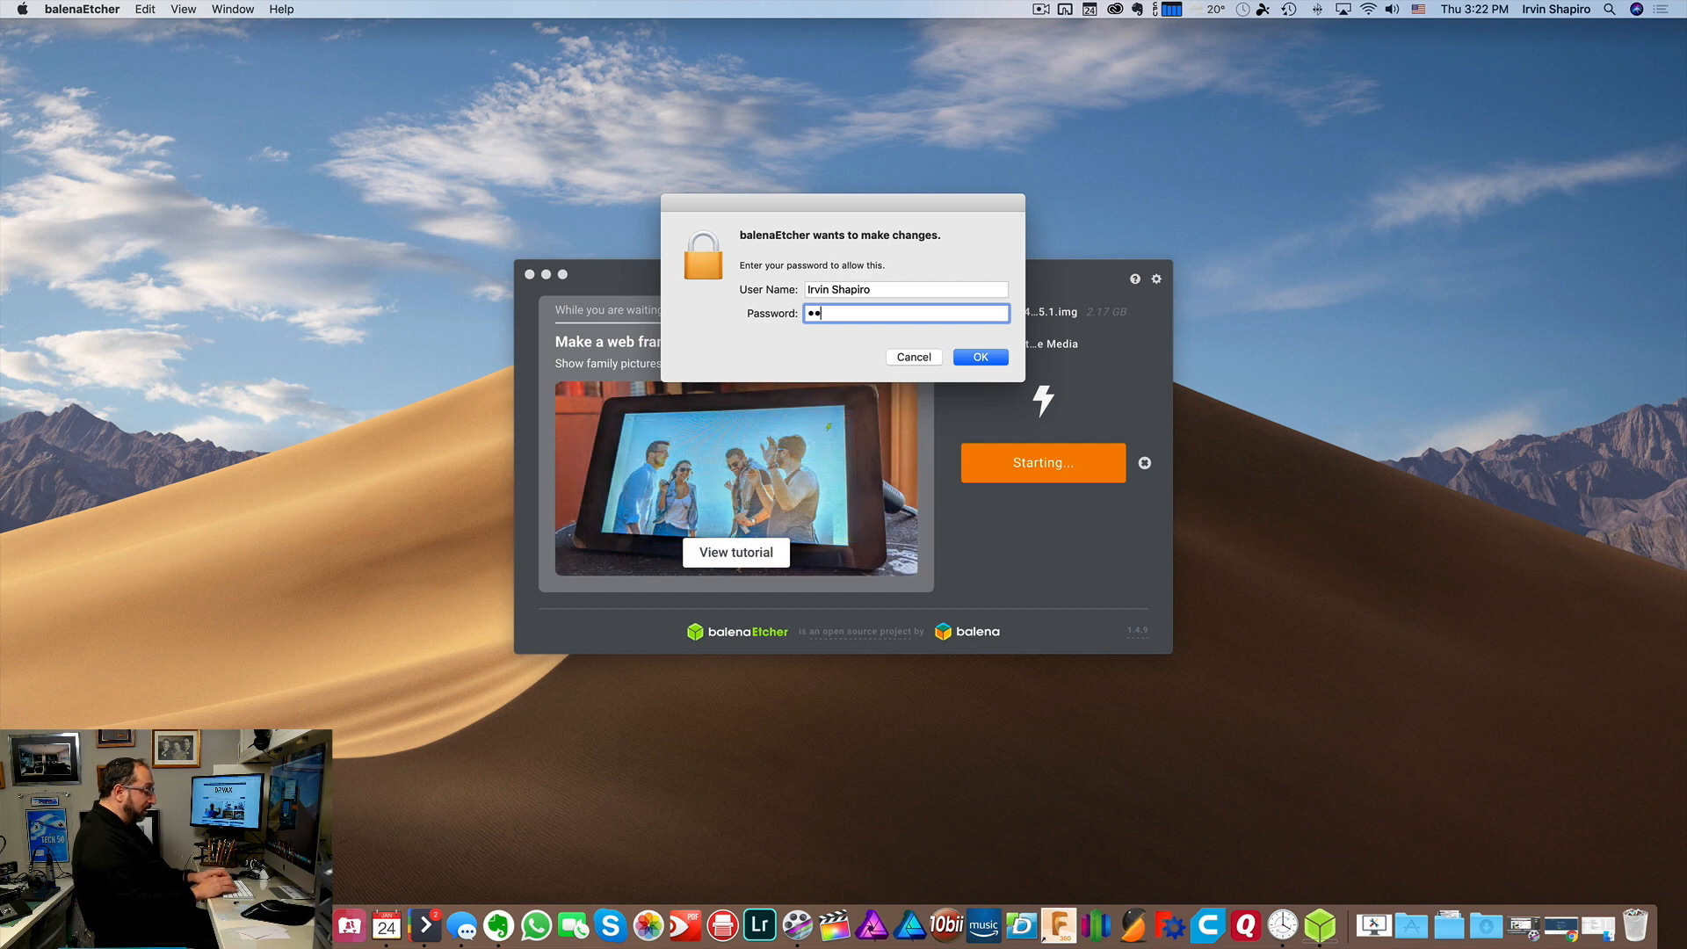
pyautogui.press('BackSpace')
pyautogui.press('BackSpace')
pyautogui.press('BackSpace')
pyautogui.press('BackSpace')
pyautogui.press('BackSpace')
pyautogui.press('BackSpace')
pyautogui.press('BackSpace')
pyautogui.press('BackSpace')
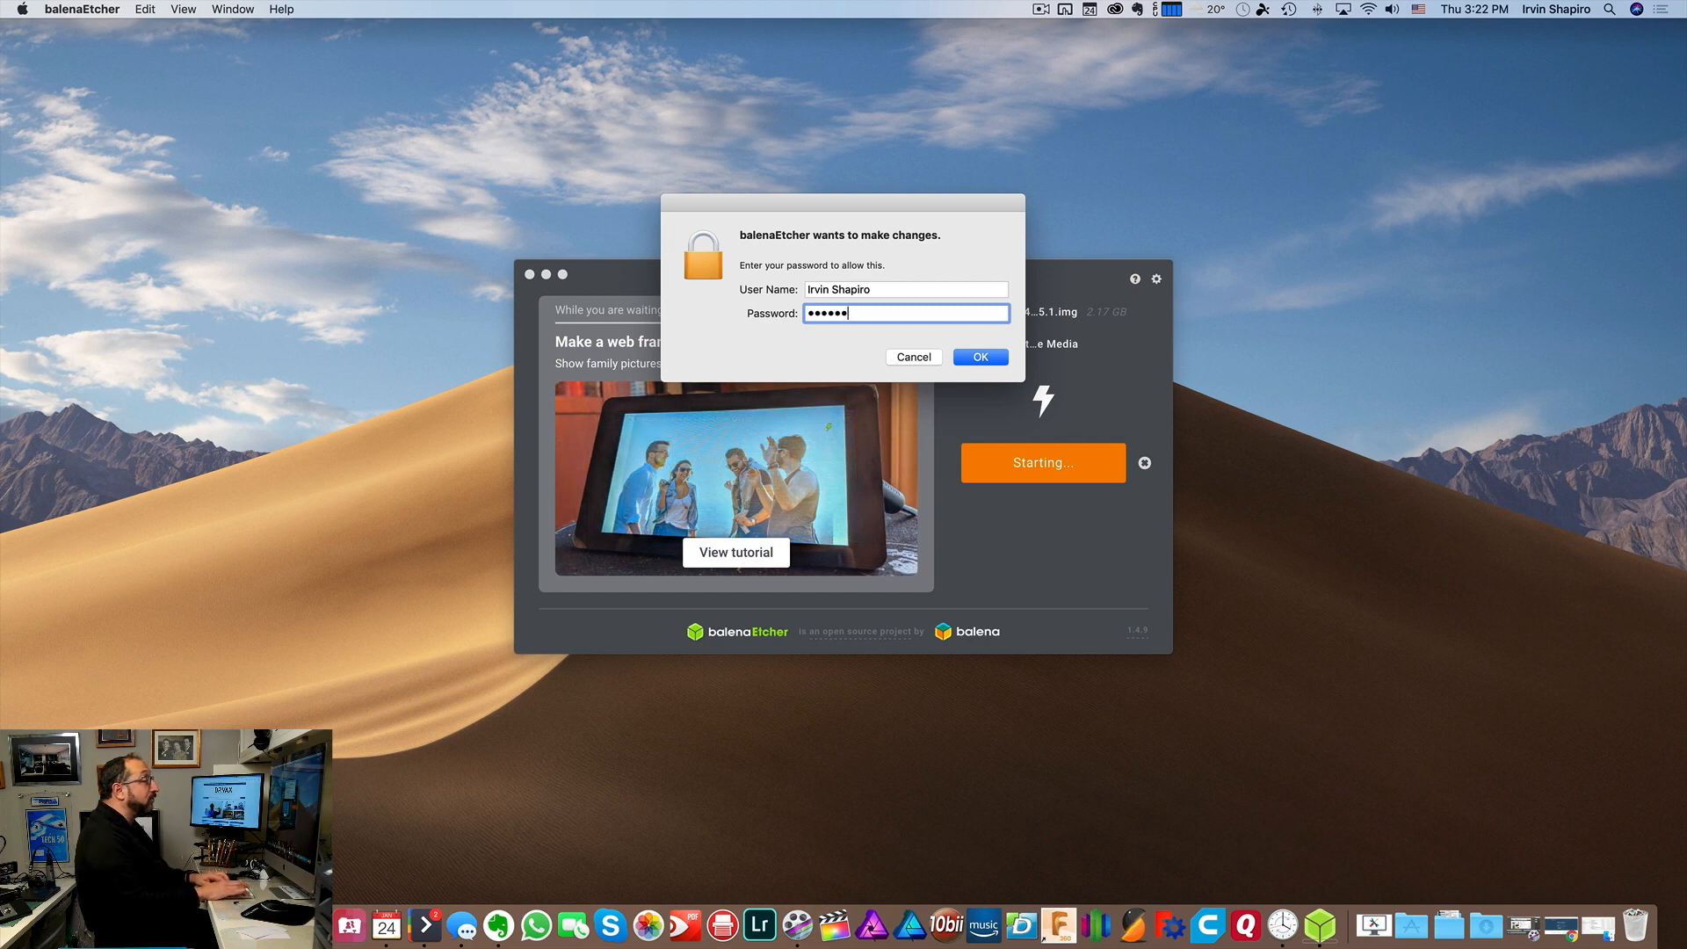
pyautogui.write('******')
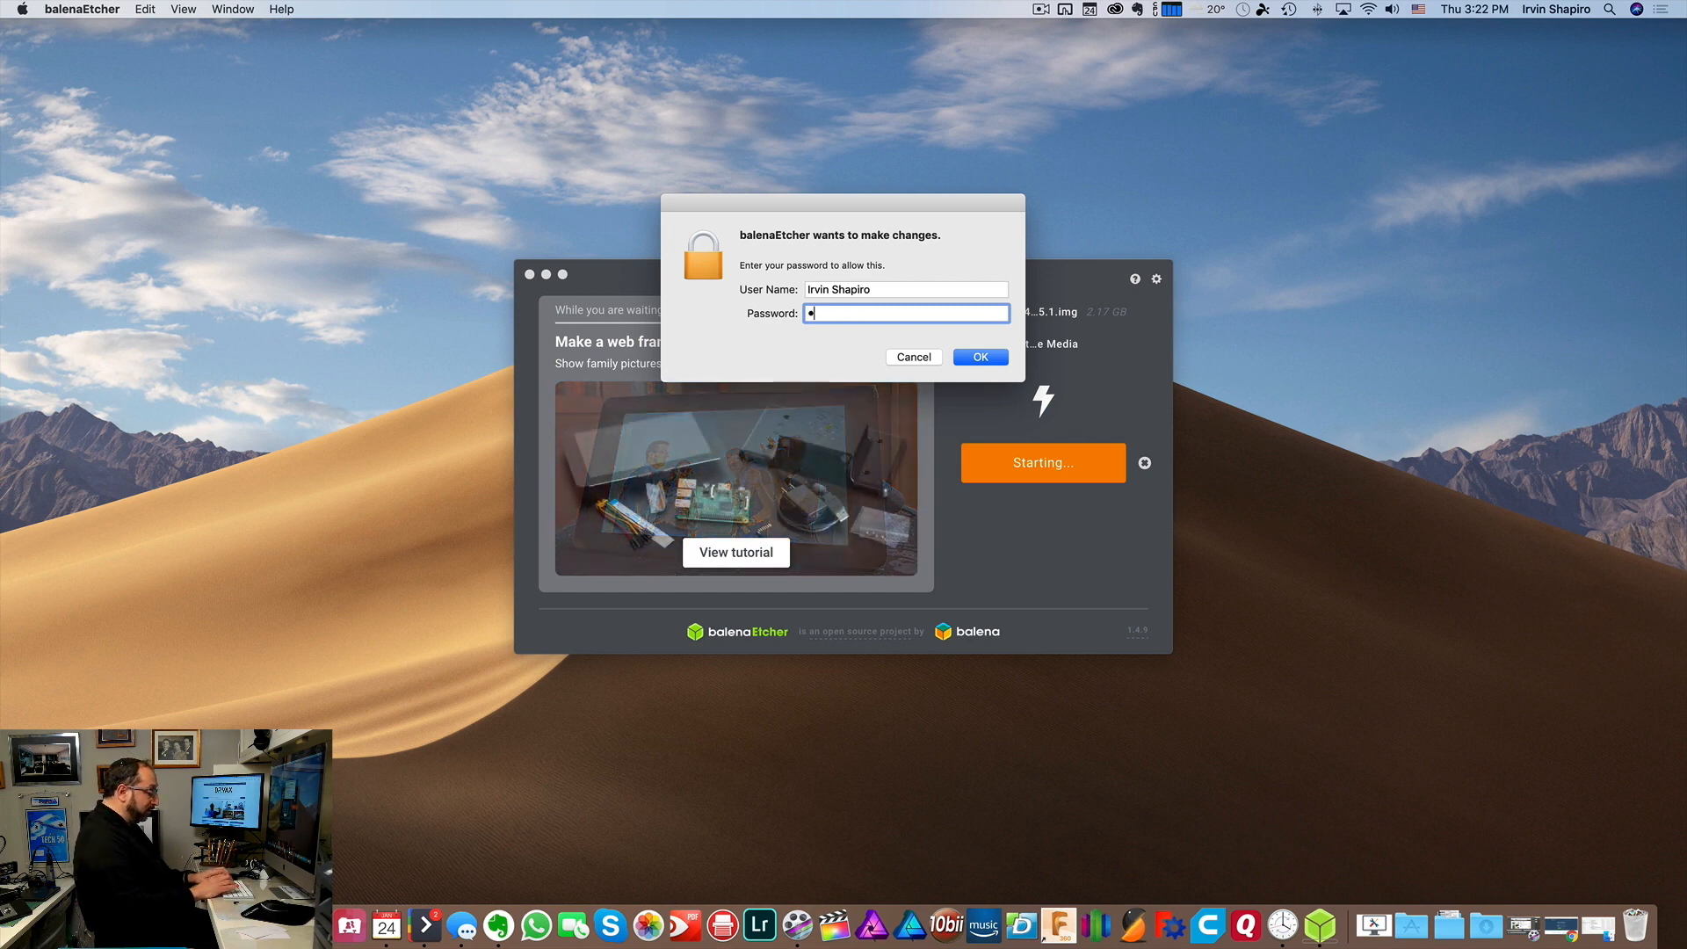
pyautogui.write('*****')
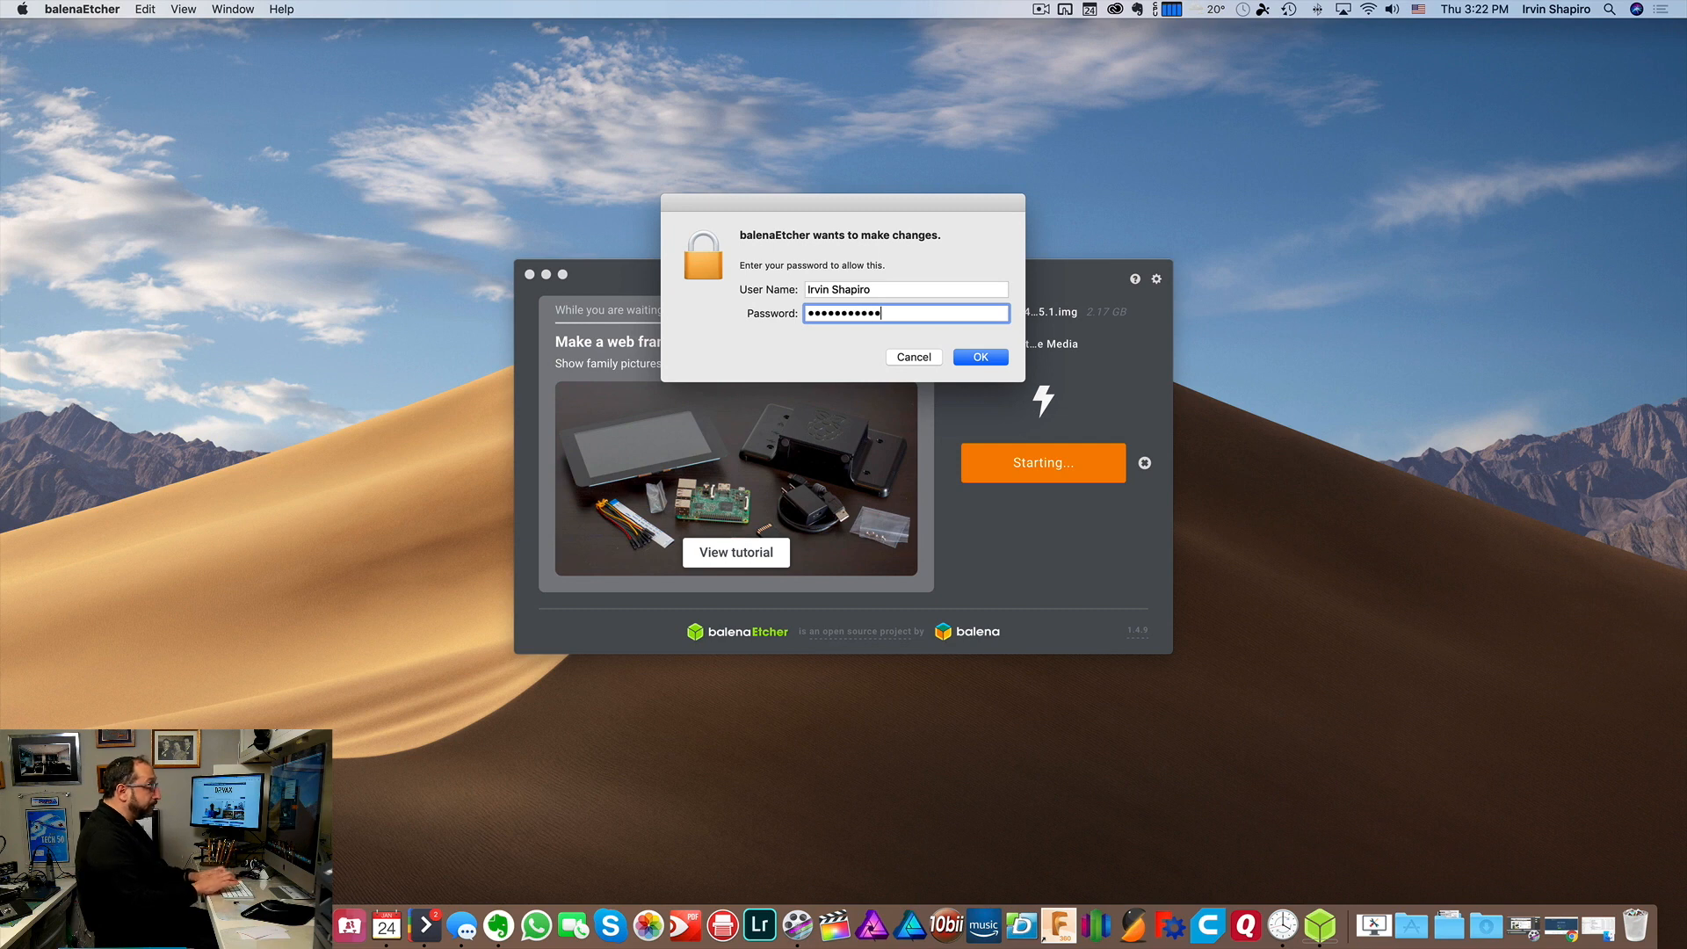
pyautogui.click(999, 360)
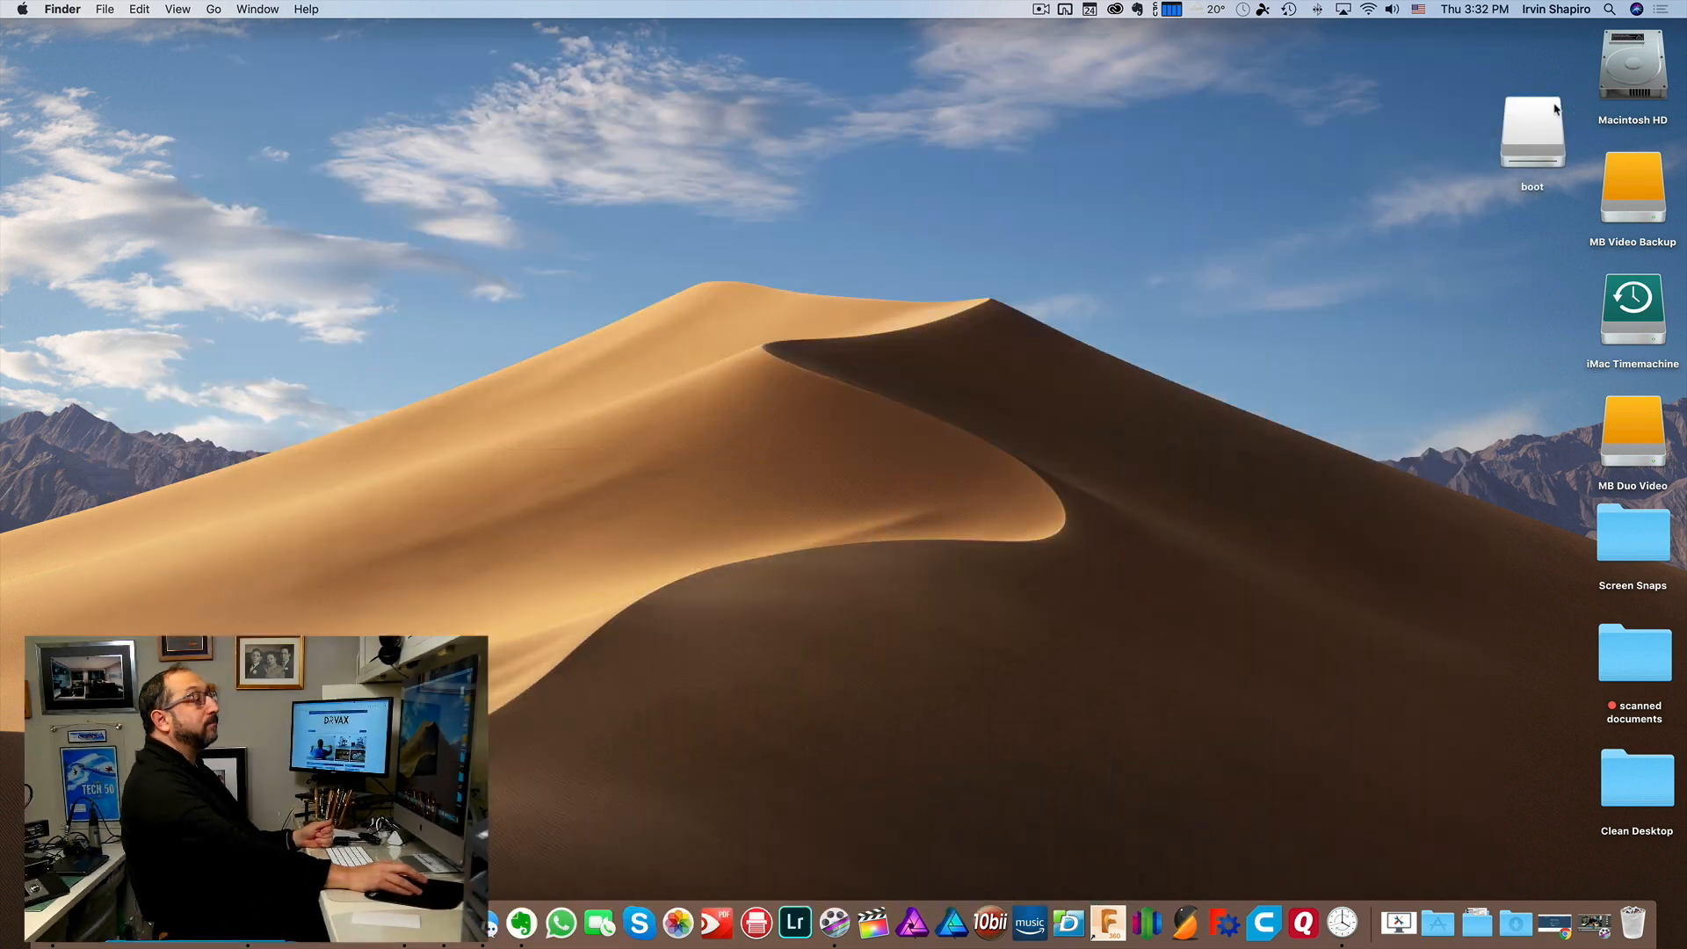
# - Open the mounted boot volume in an enlarged, list-view Finder window
pyautogui.click(1533, 131)
pyautogui.moveTo(1544, 119); pyautogui.dragTo(705, 251)
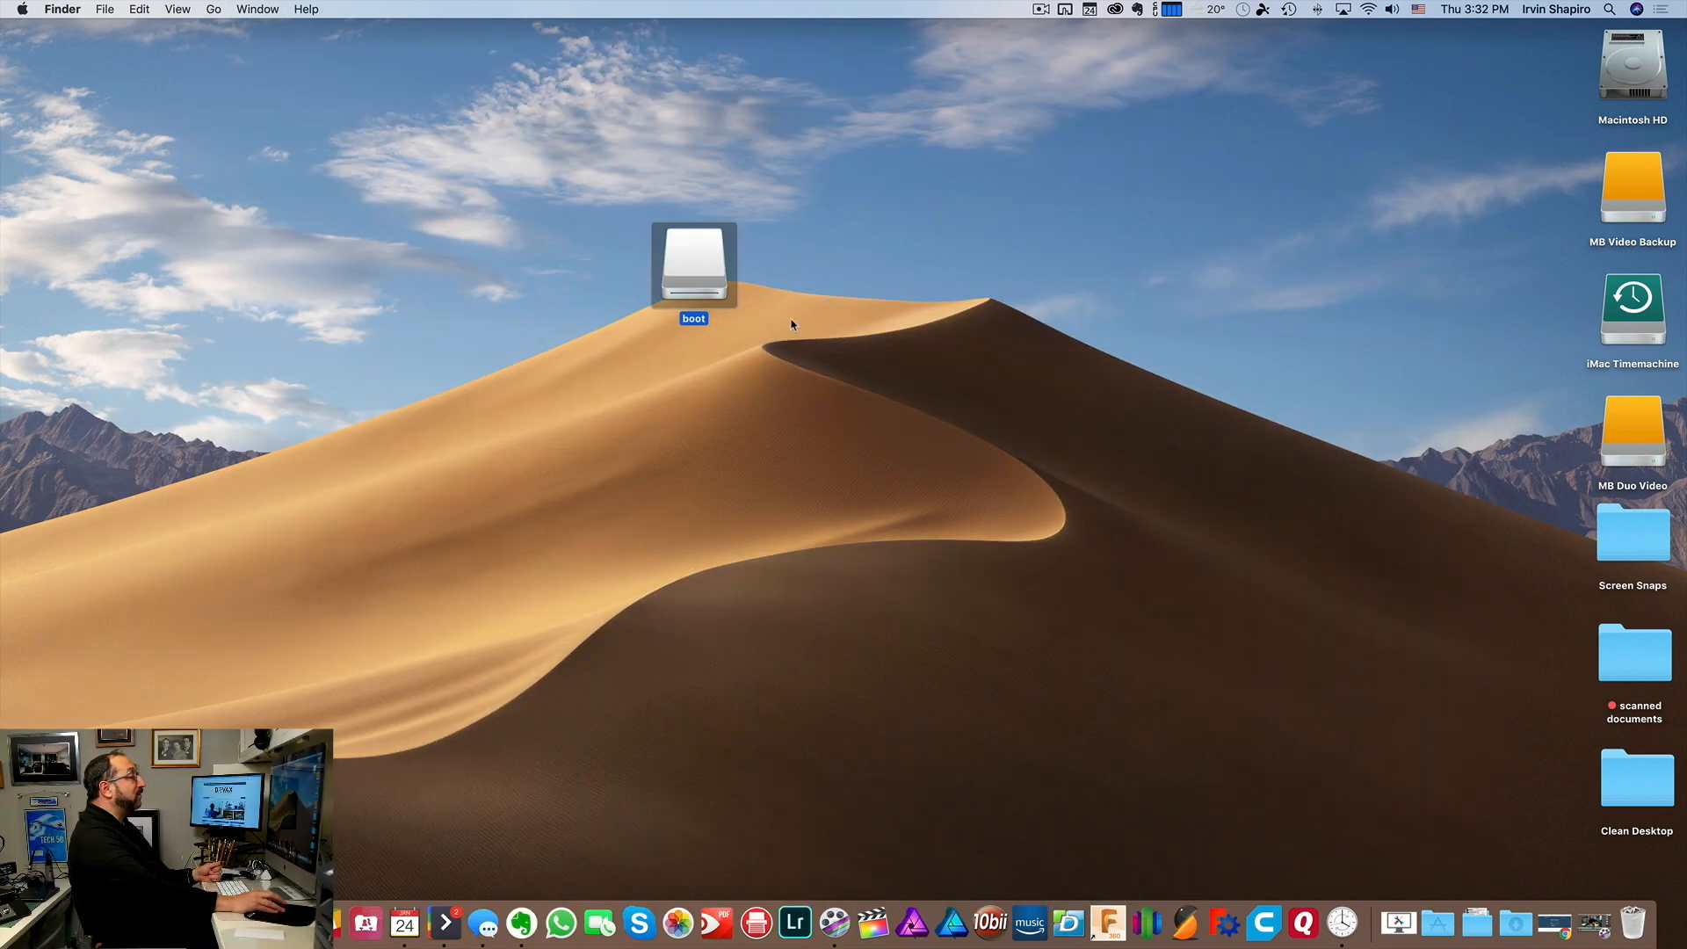
pyautogui.doubleClick(703, 258)
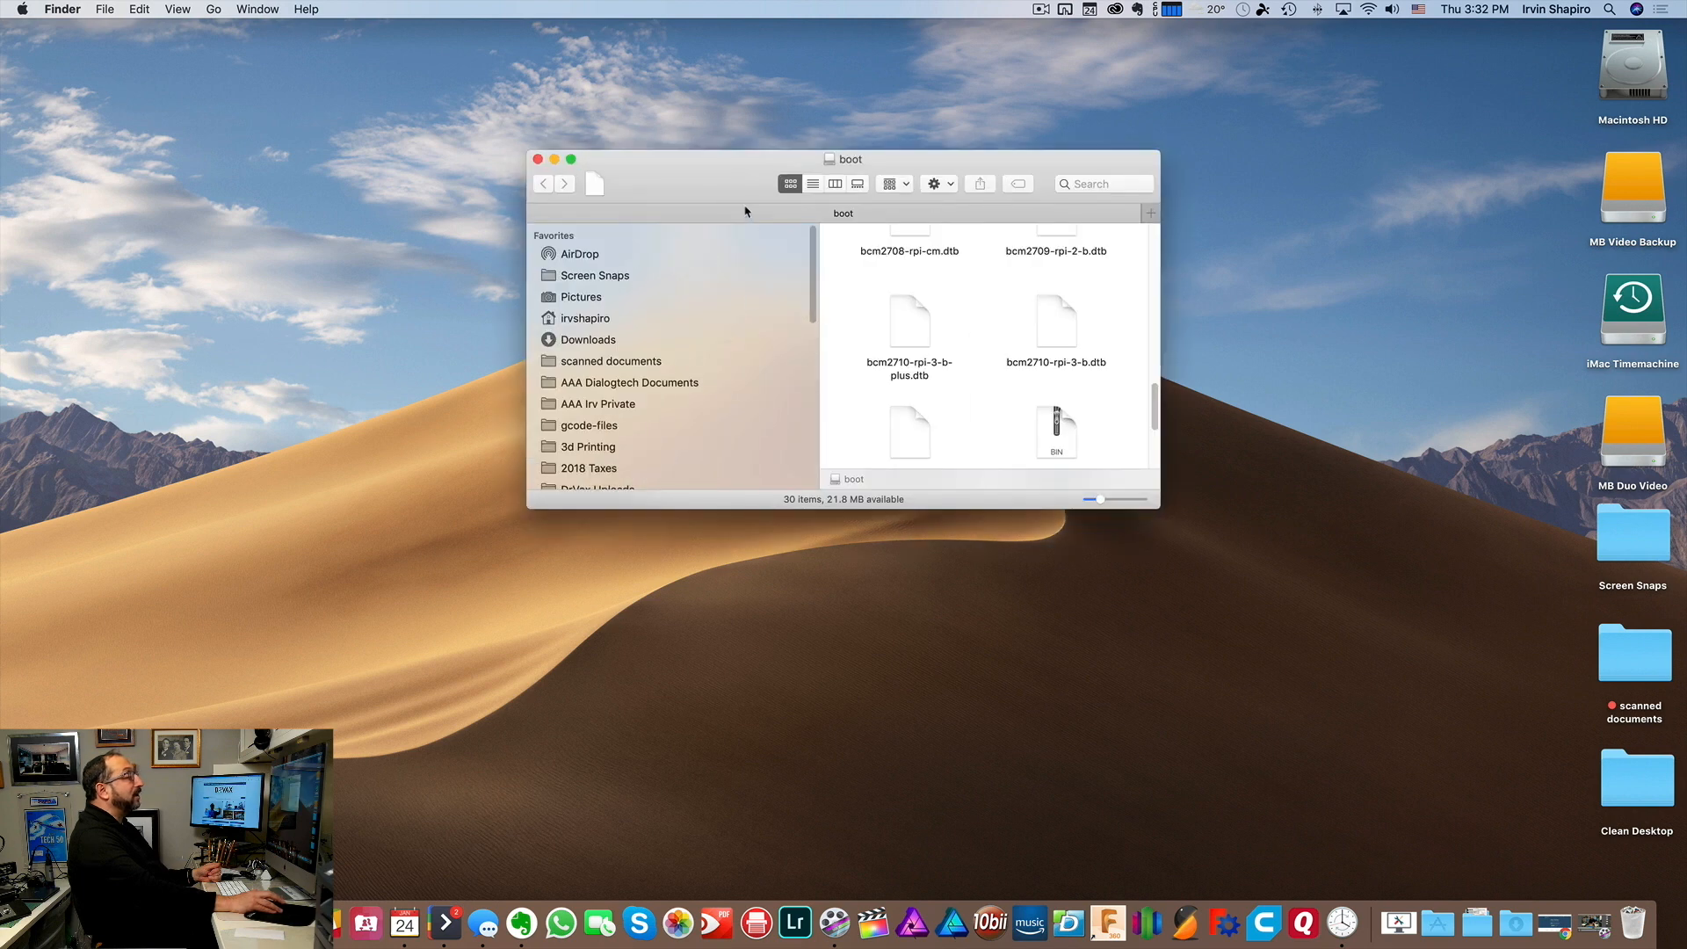
pyautogui.click(813, 183)
pyautogui.moveTo(922, 159); pyautogui.dragTo(792, 165)
pyautogui.moveTo(1017, 516); pyautogui.dragTo(1278, 738)
# - Select octopi-wpa-supplicant.txt in the boot volume and show the Dev Tools apps
pyautogui.scroll(-1, 896, 566)
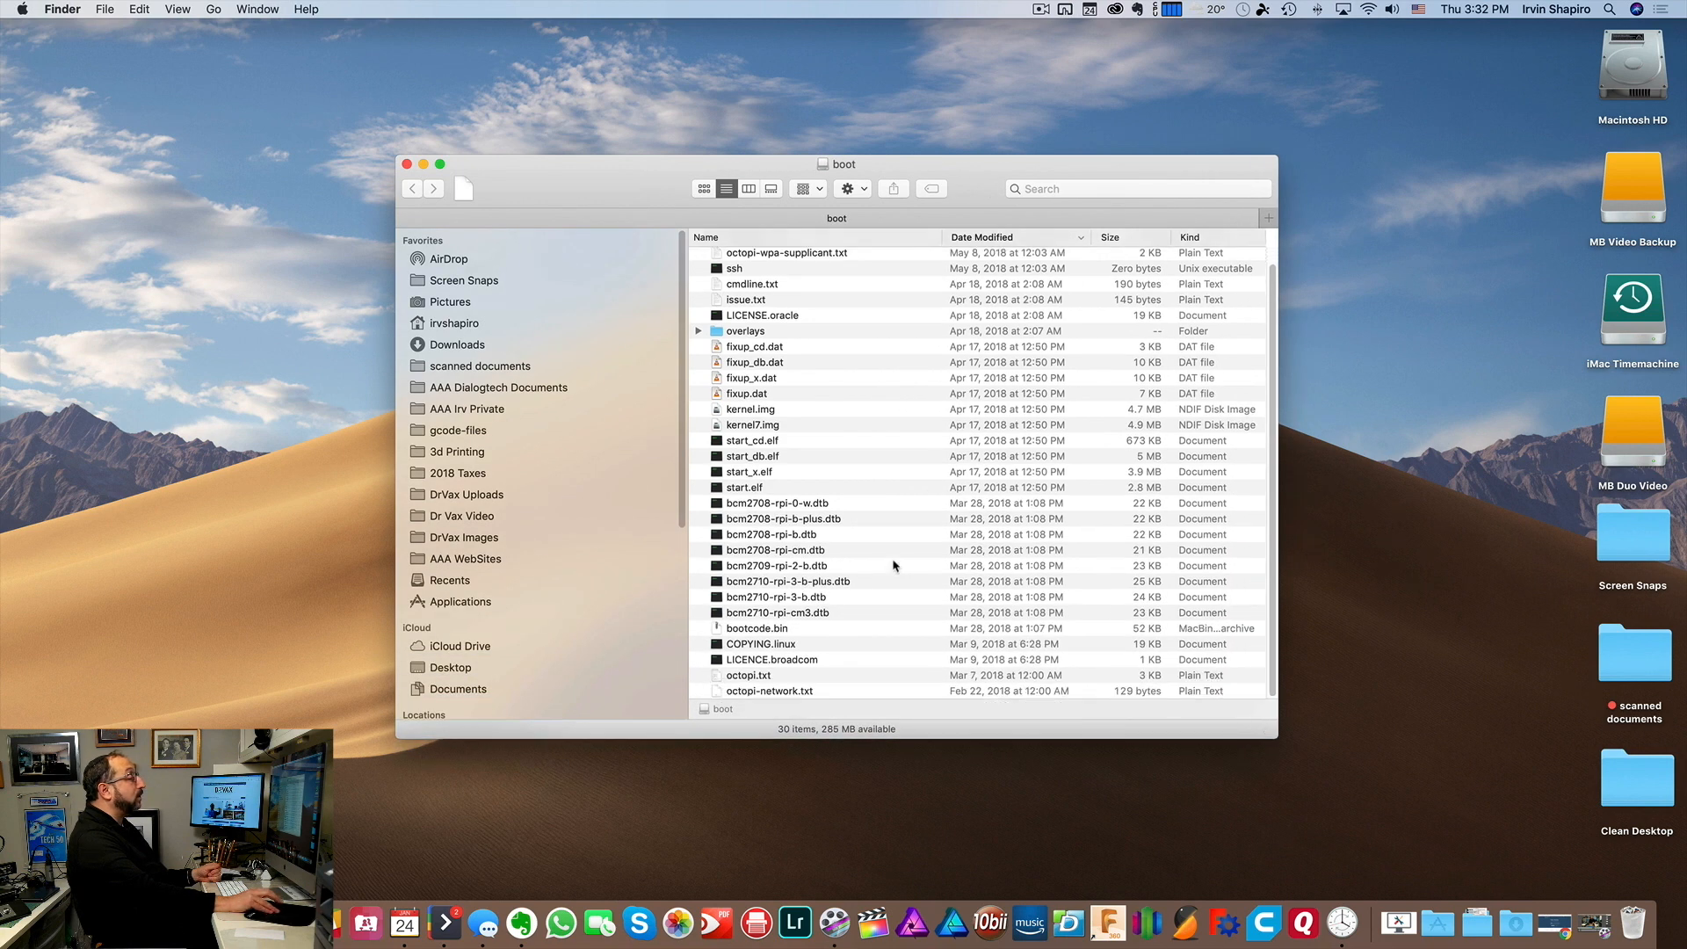
pyautogui.scroll(1, 894, 566)
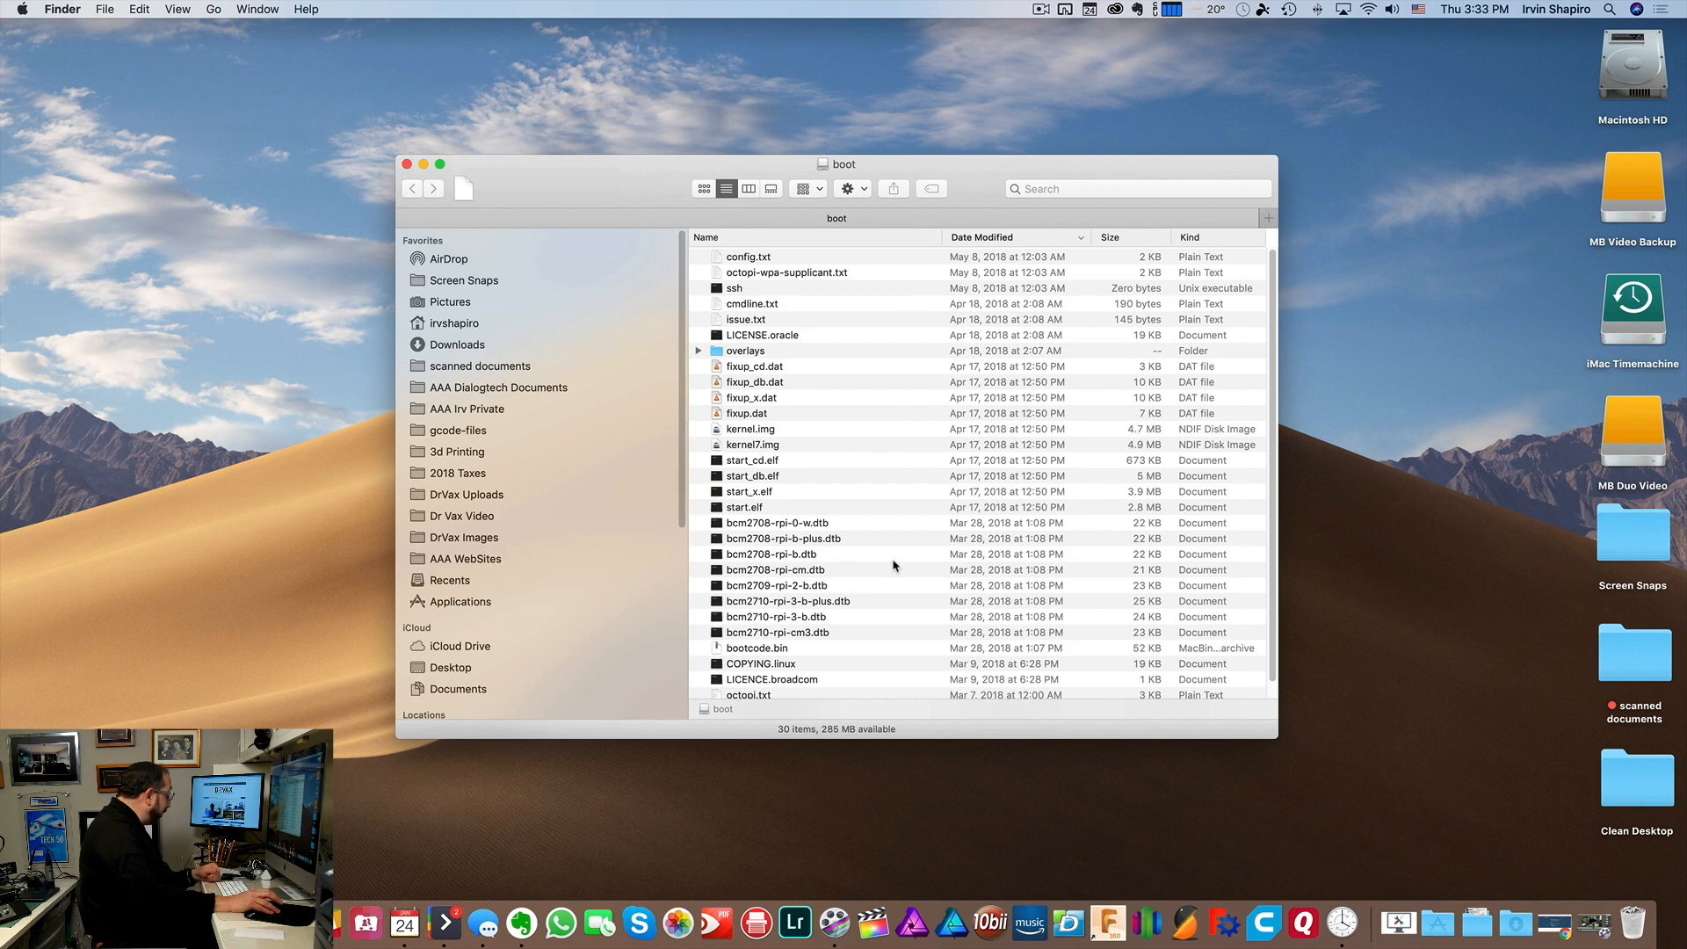
pyautogui.scroll(-1, 893, 566)
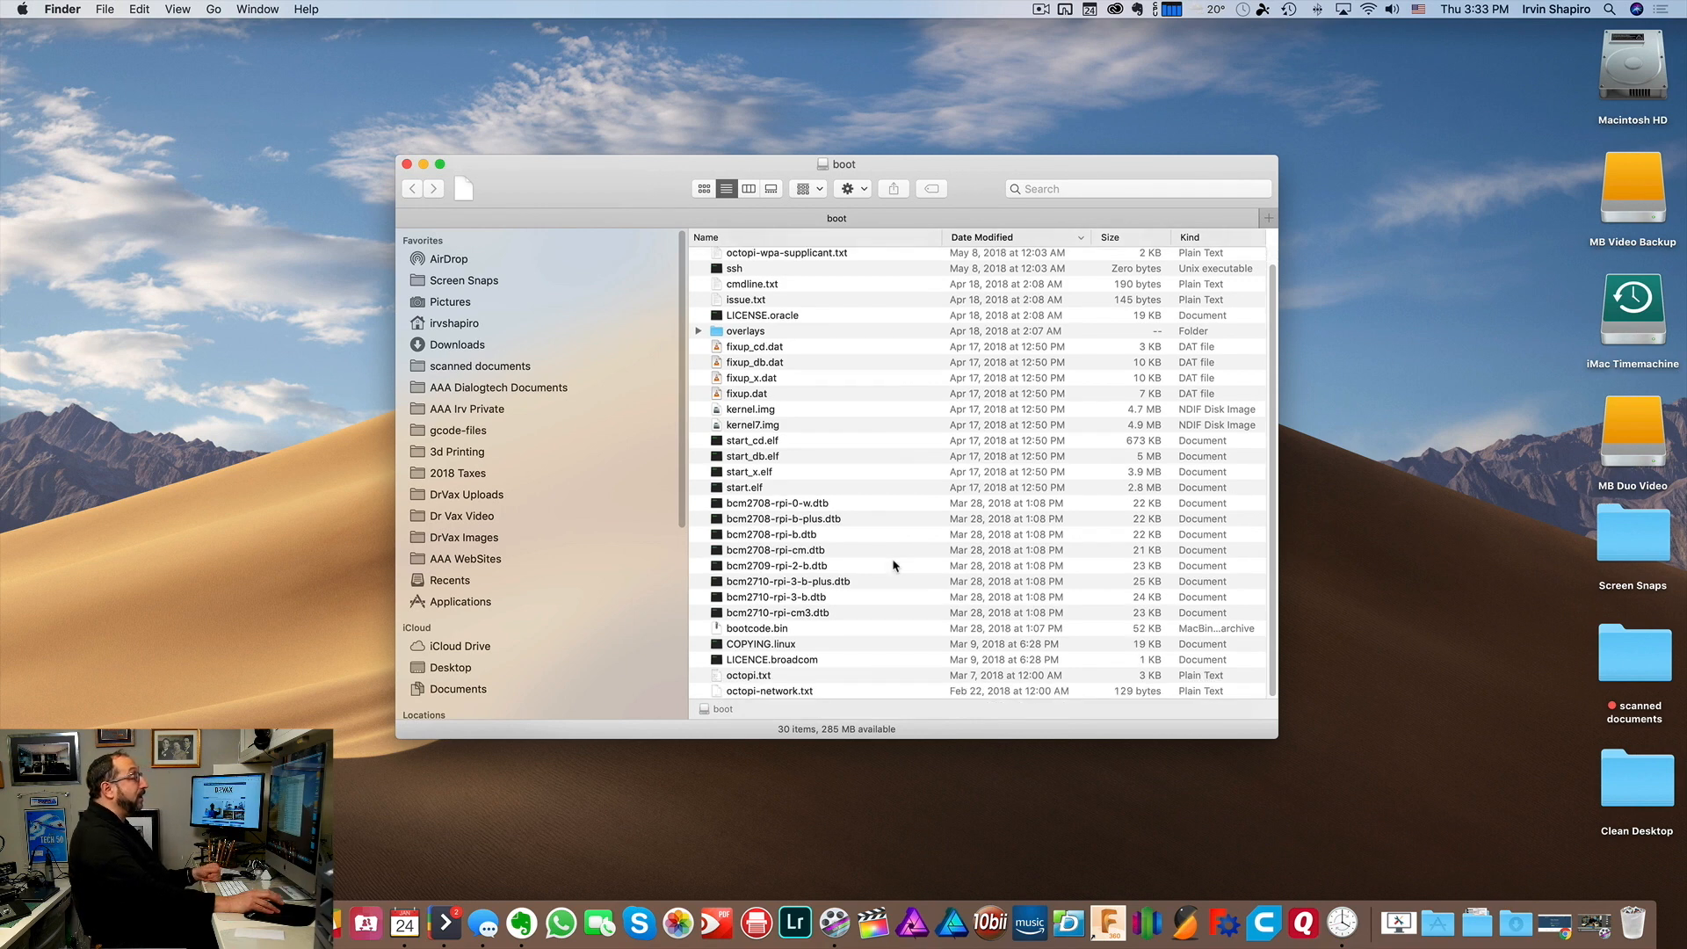
pyautogui.scroll(1, 894, 566)
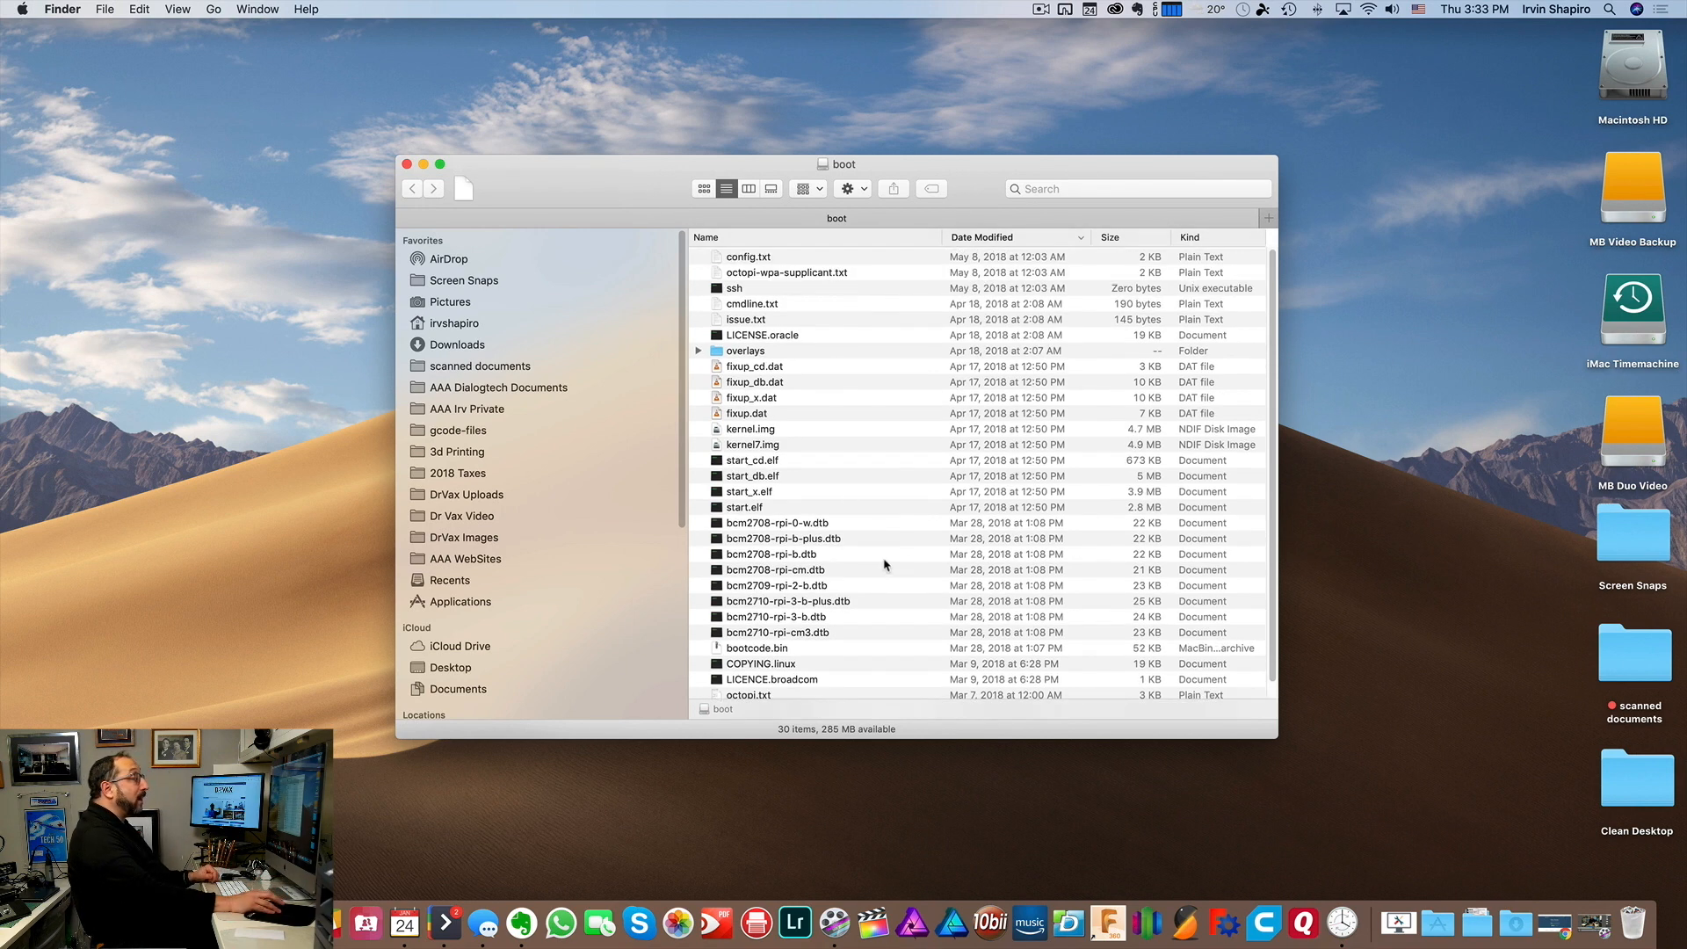
pyautogui.click(815, 273)
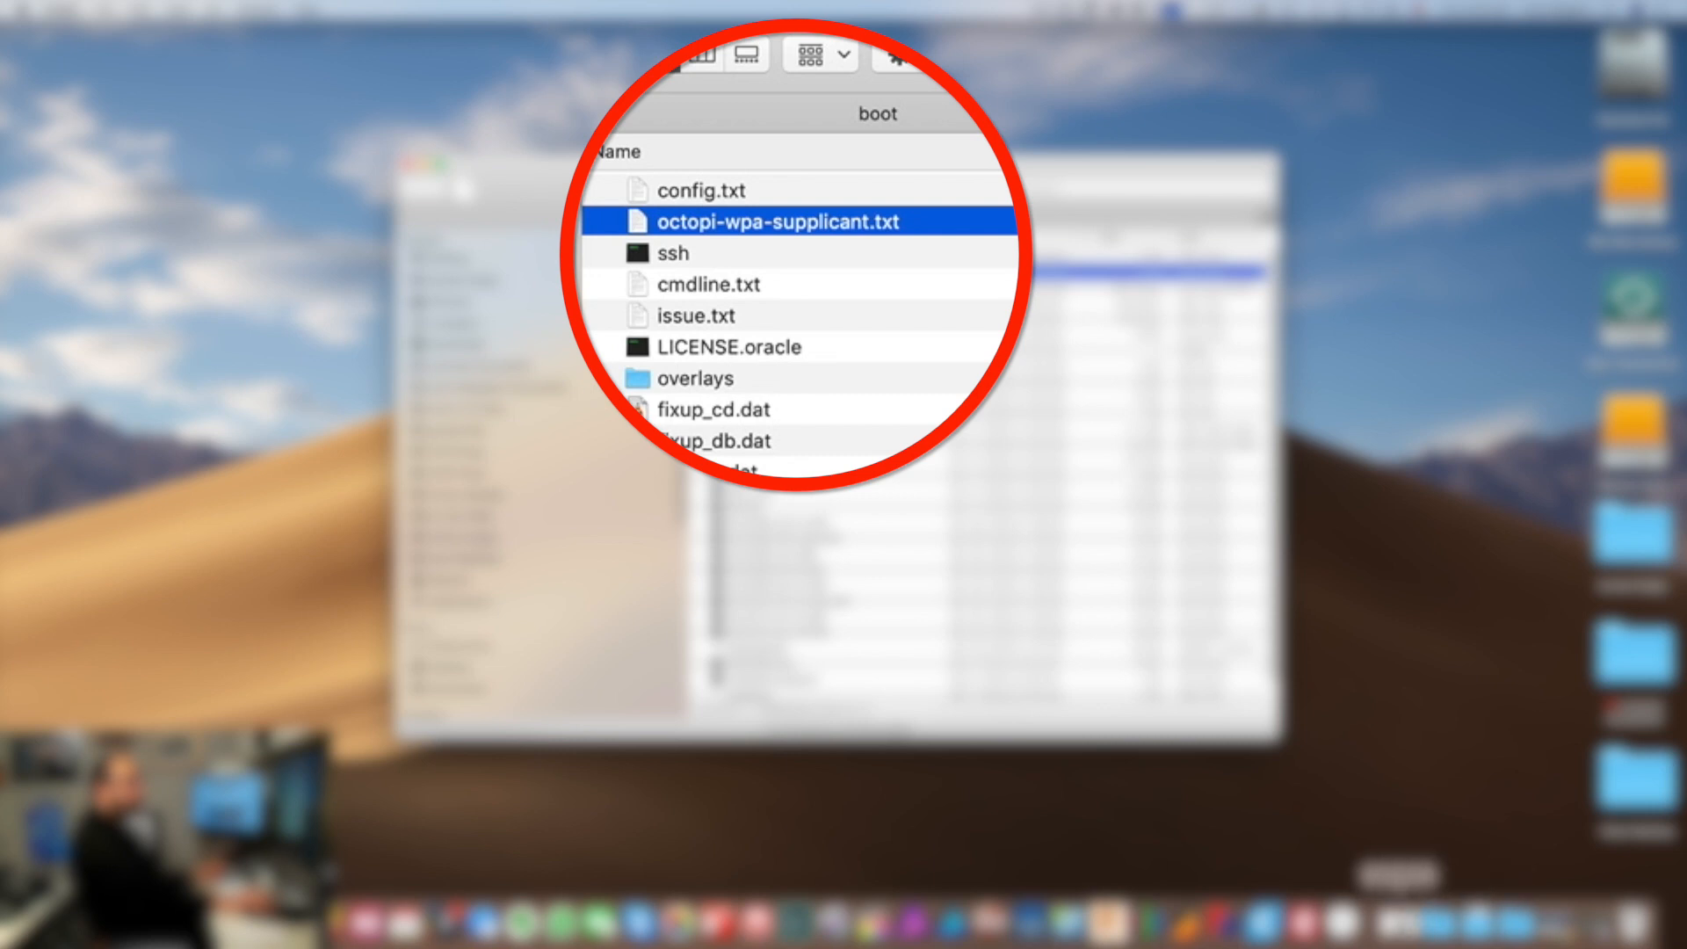
pyautogui.click(1399, 921)
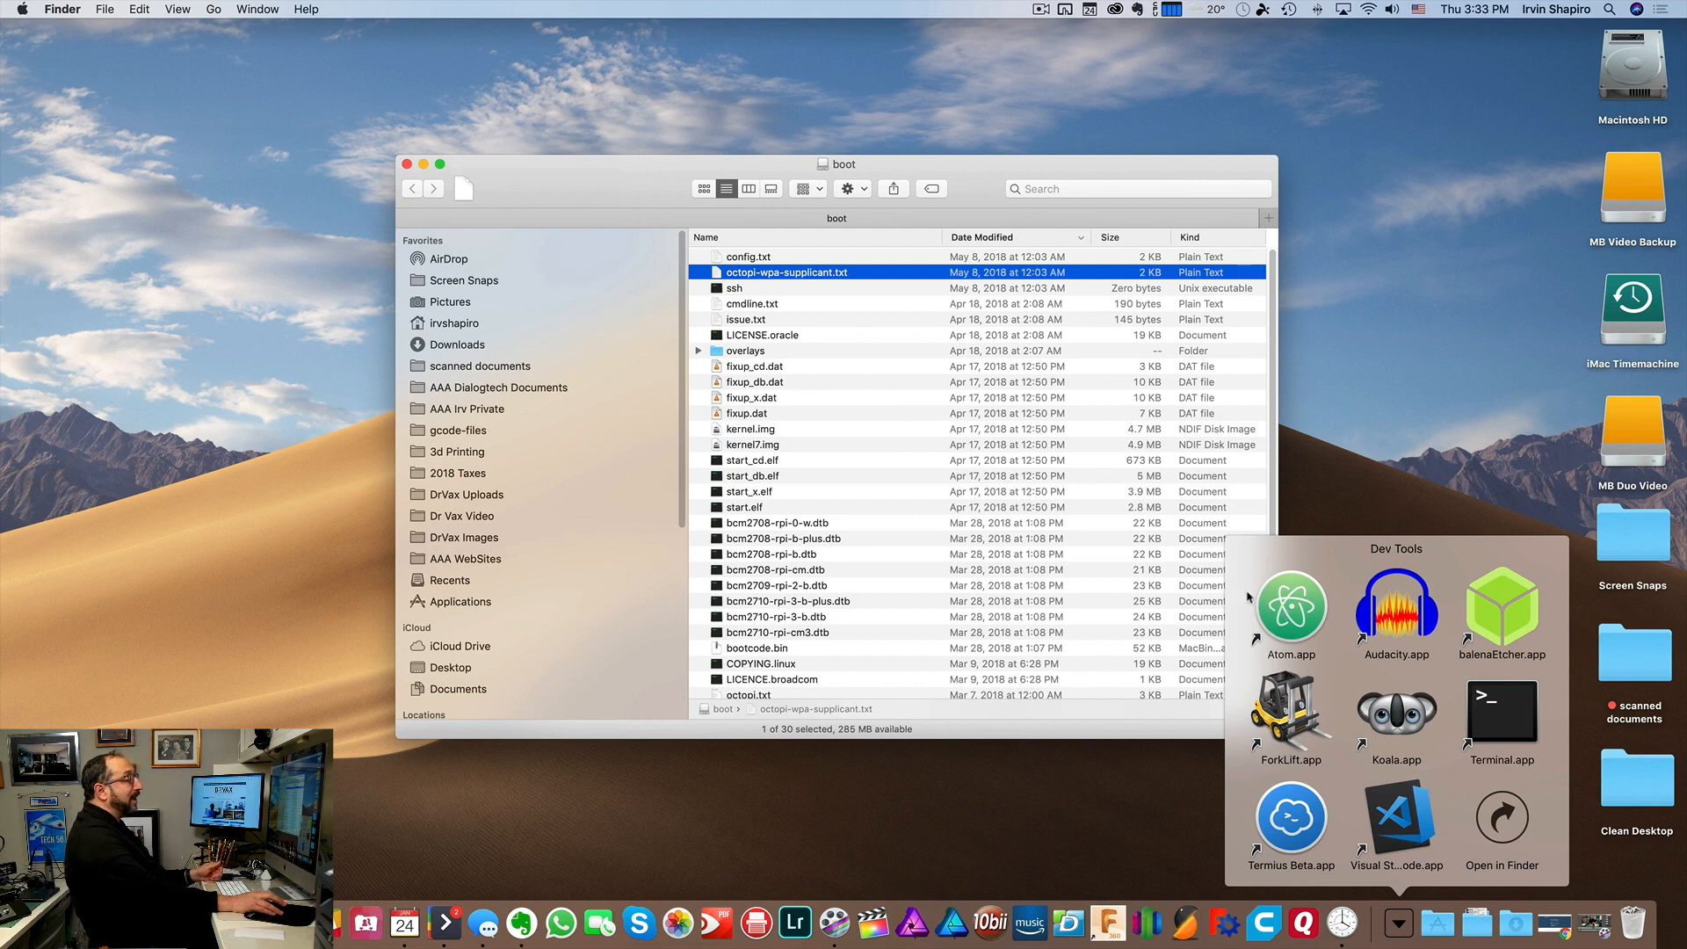
# - Dismiss the Dev Tools stack and open octopi-wpa-supplicant.txt with Open With > Atom.app
pyautogui.click(928, 508)
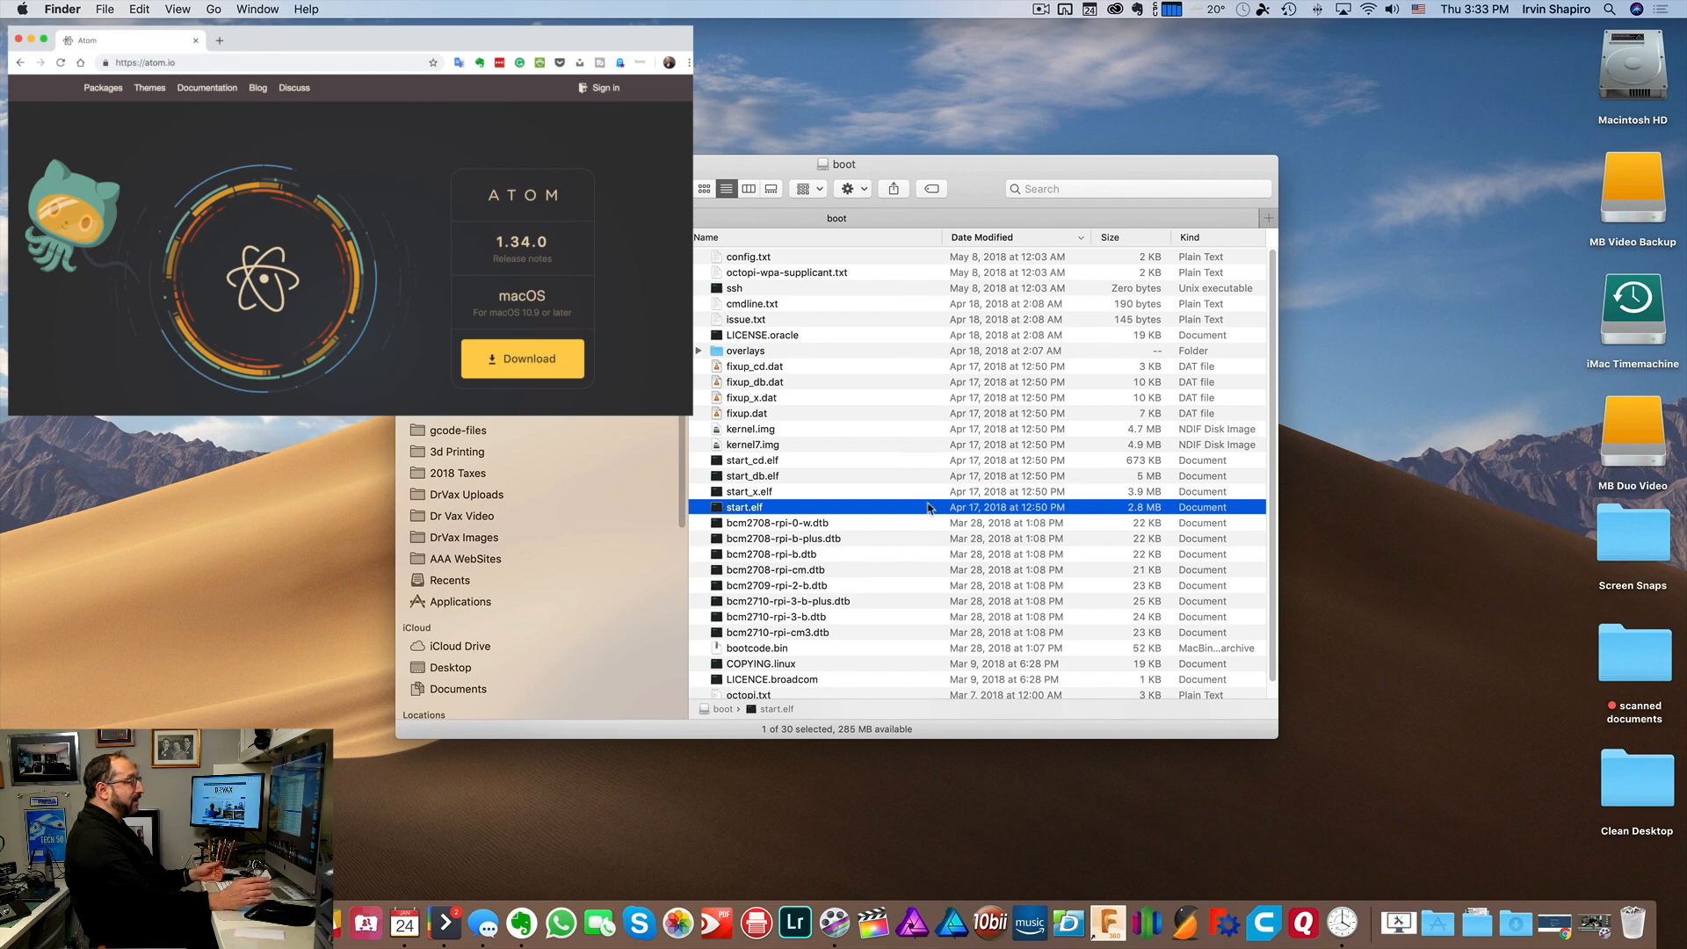
pyautogui.click(829, 274)
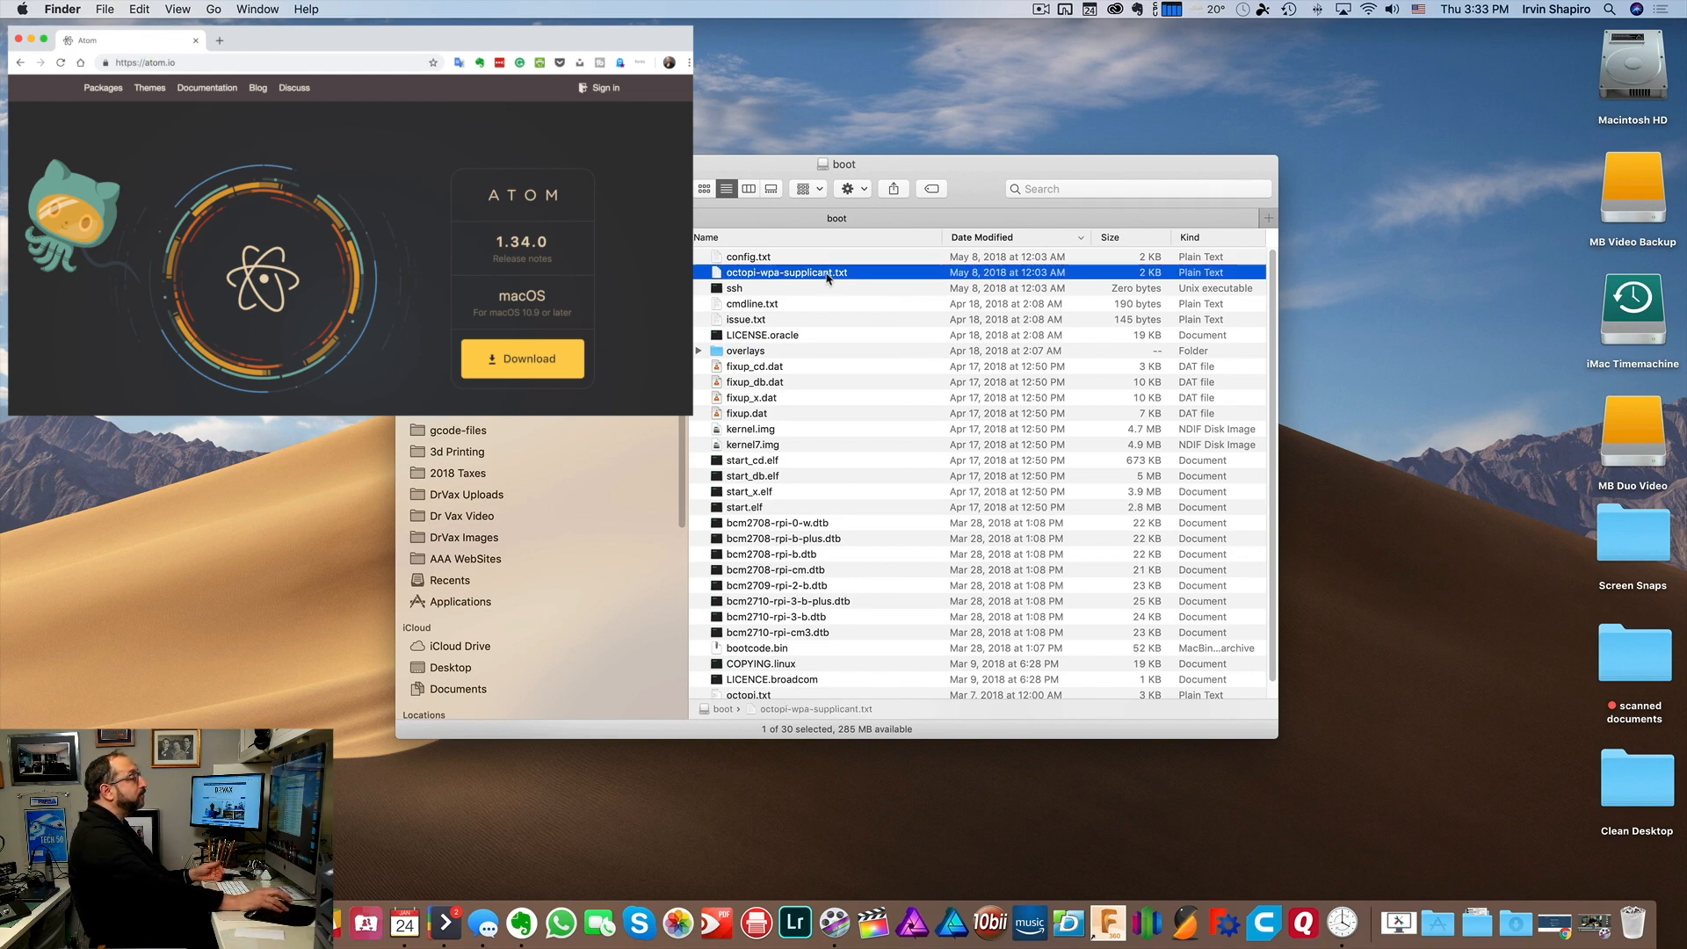
pyautogui.rightClick(829, 278)
pyautogui.moveTo(924, 300)
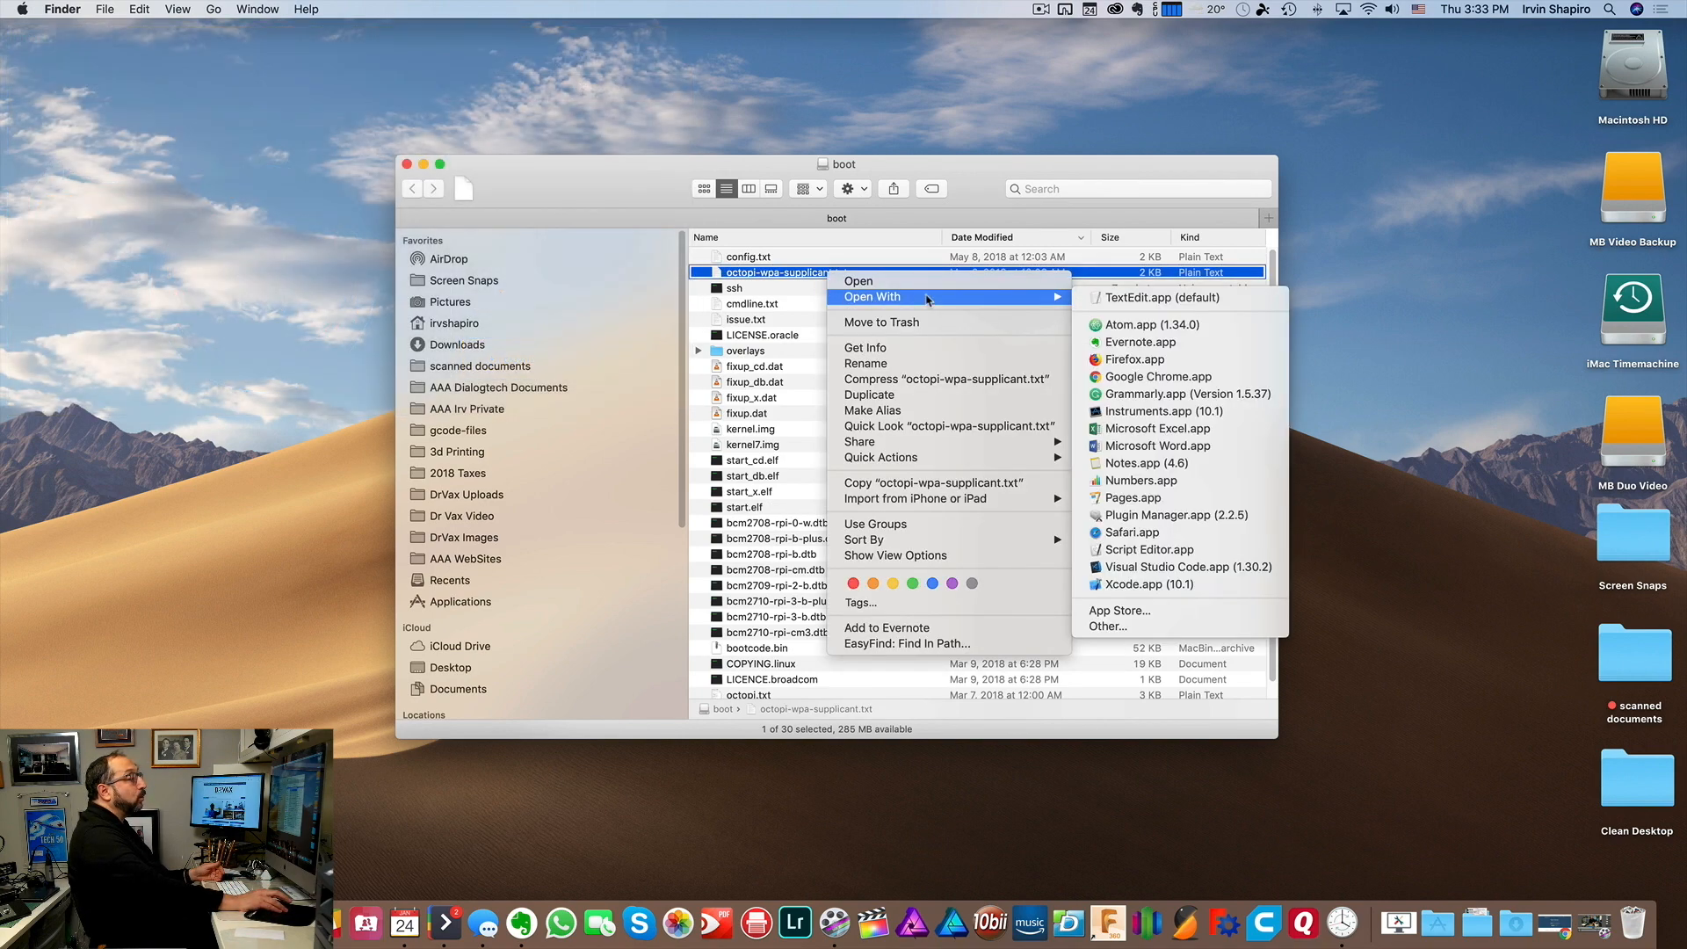
pyautogui.click(1159, 327)
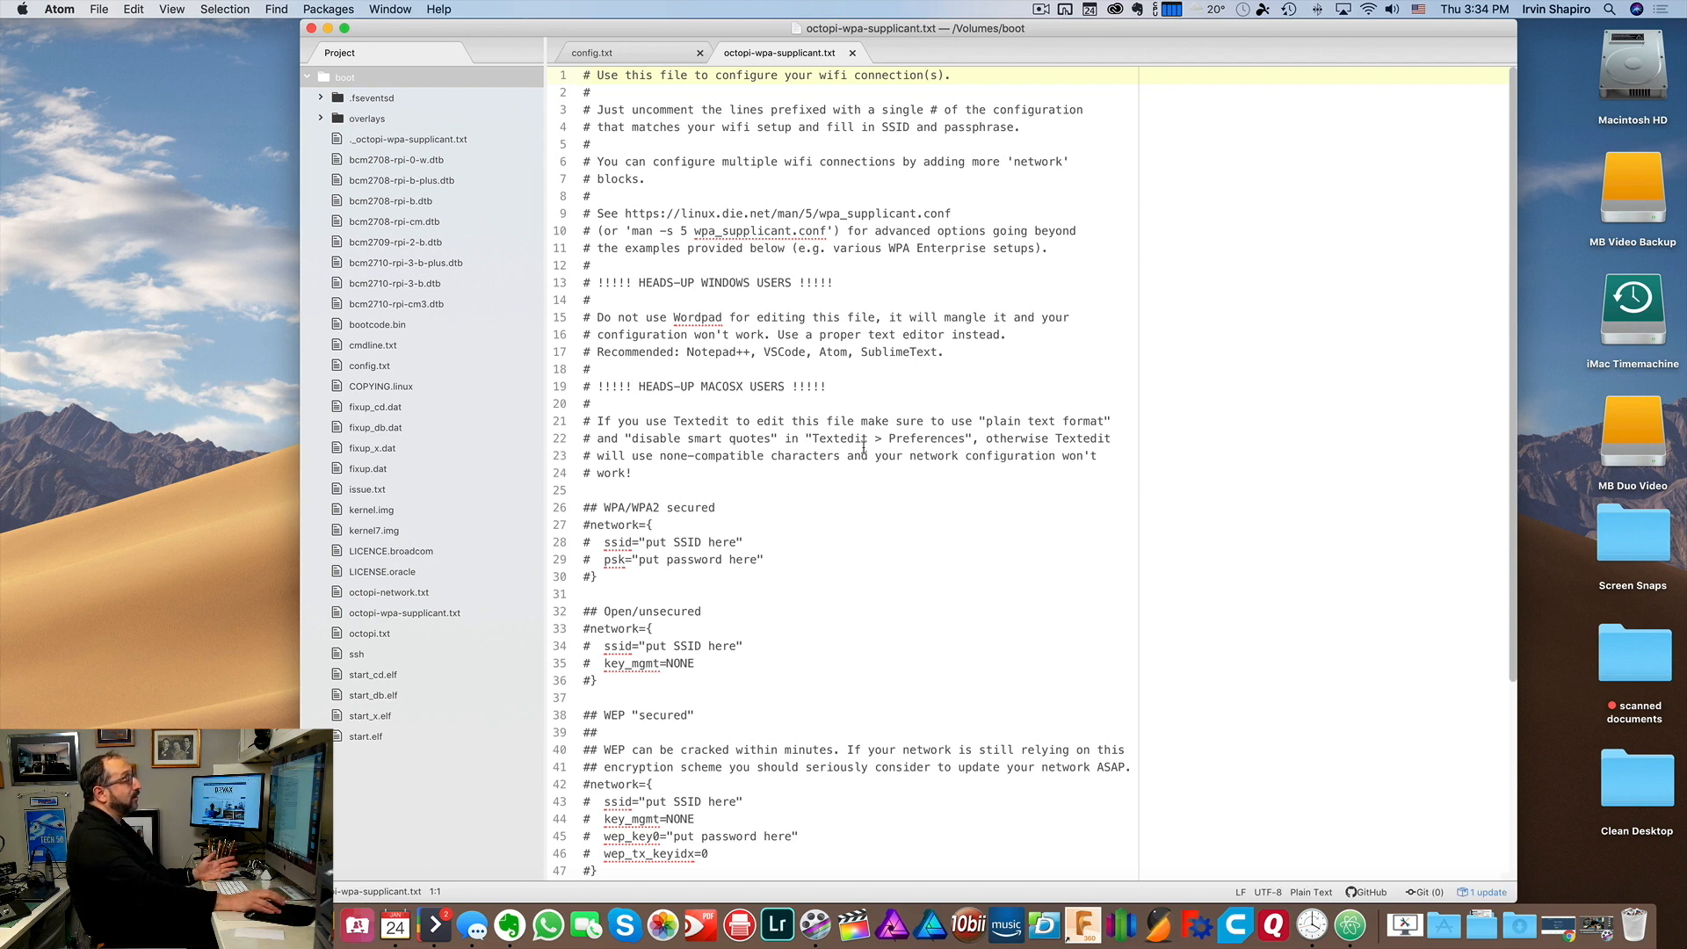
# - Close the config.txt tab and uncomment the network={ line 27
pyautogui.click(701, 54)
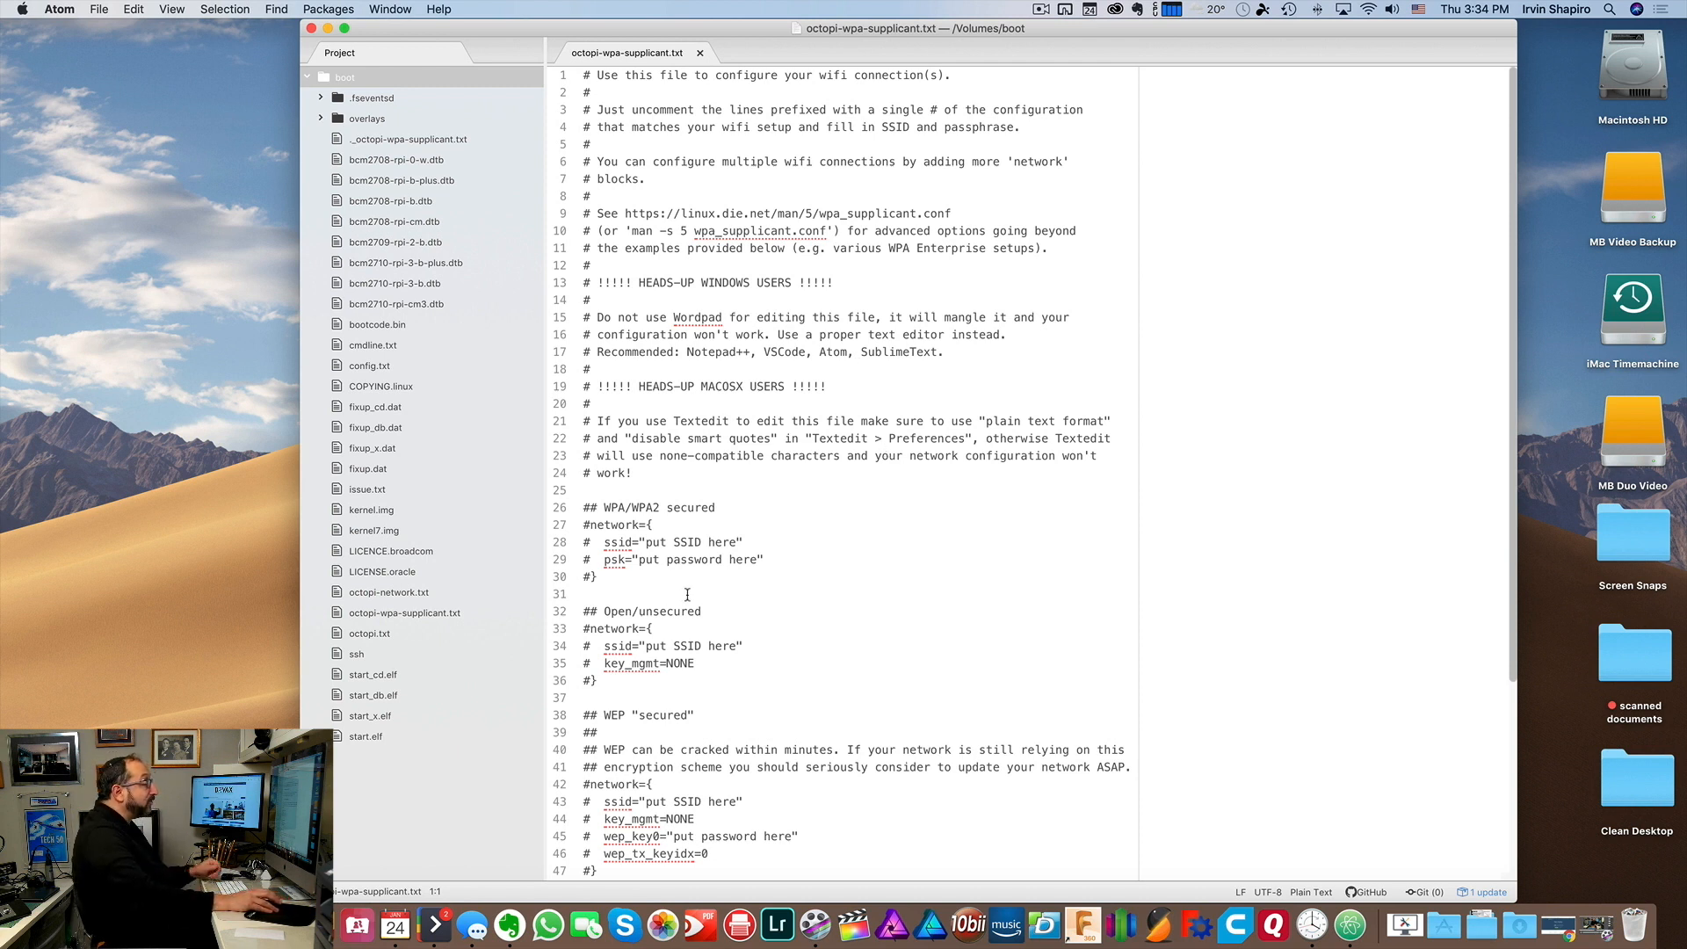
pyautogui.scroll(-3, 687, 595)
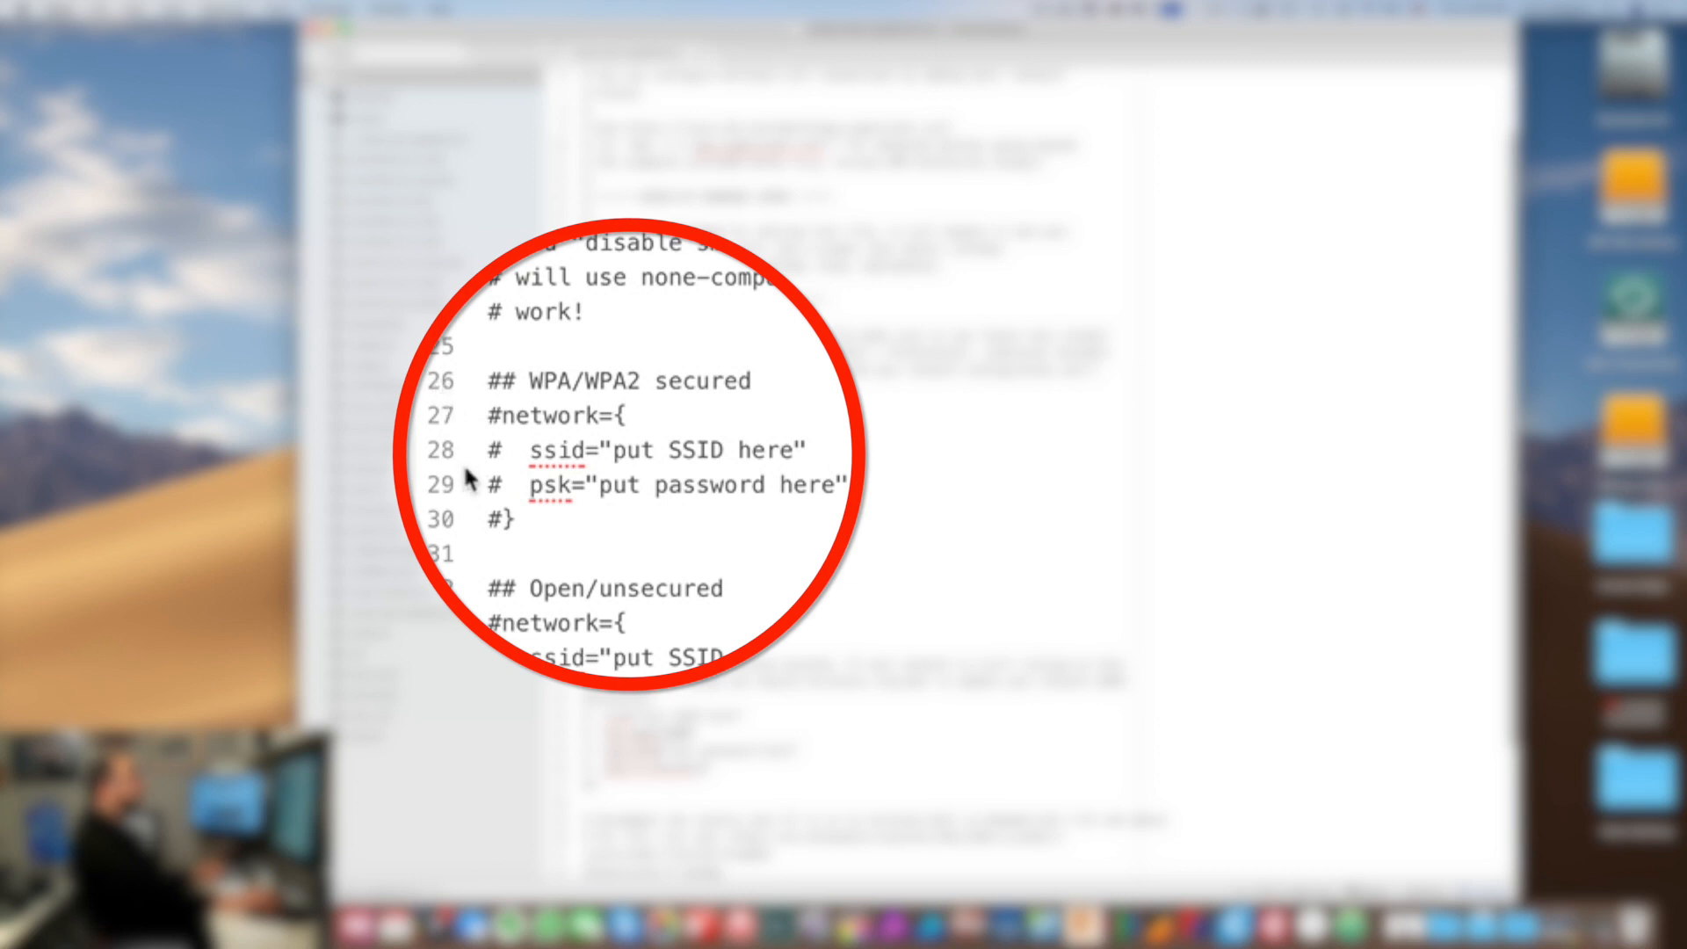
pyautogui.click(505, 407)
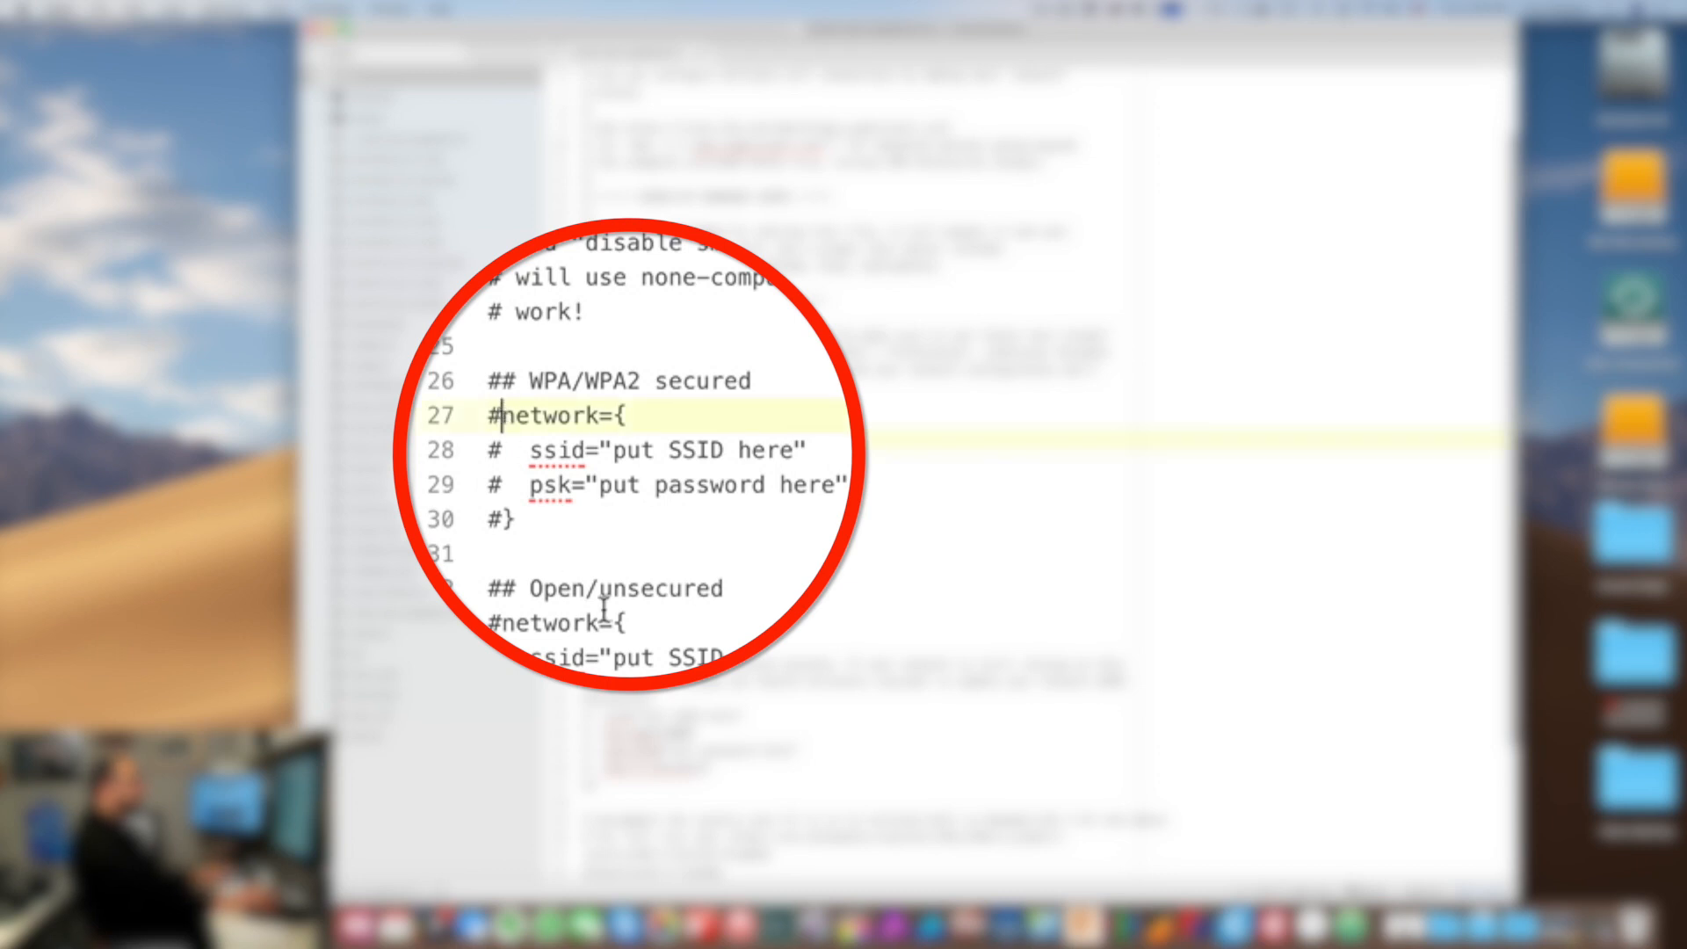
pyautogui.press('BackSpace')
# - Uncomment the ssid, psk and closing-brace lines 28–30 of the WPA/WPA2 block
pyautogui.press('Down')
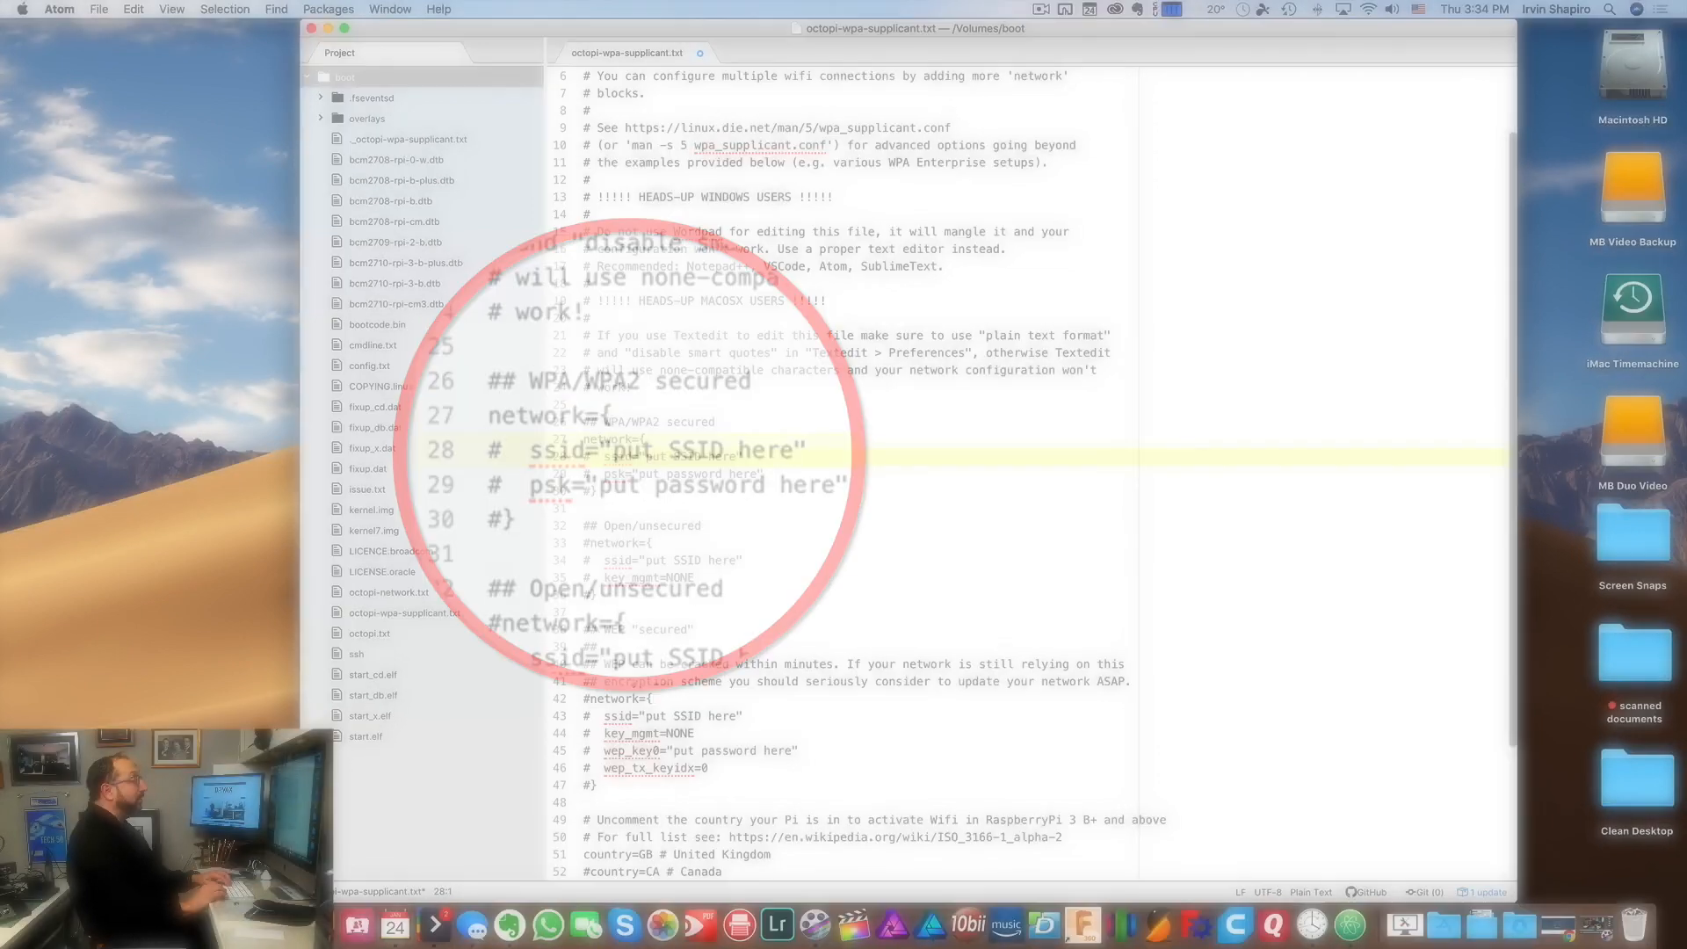
pyautogui.press('Right')
pyautogui.press('BackSpace')
pyautogui.press('Down')
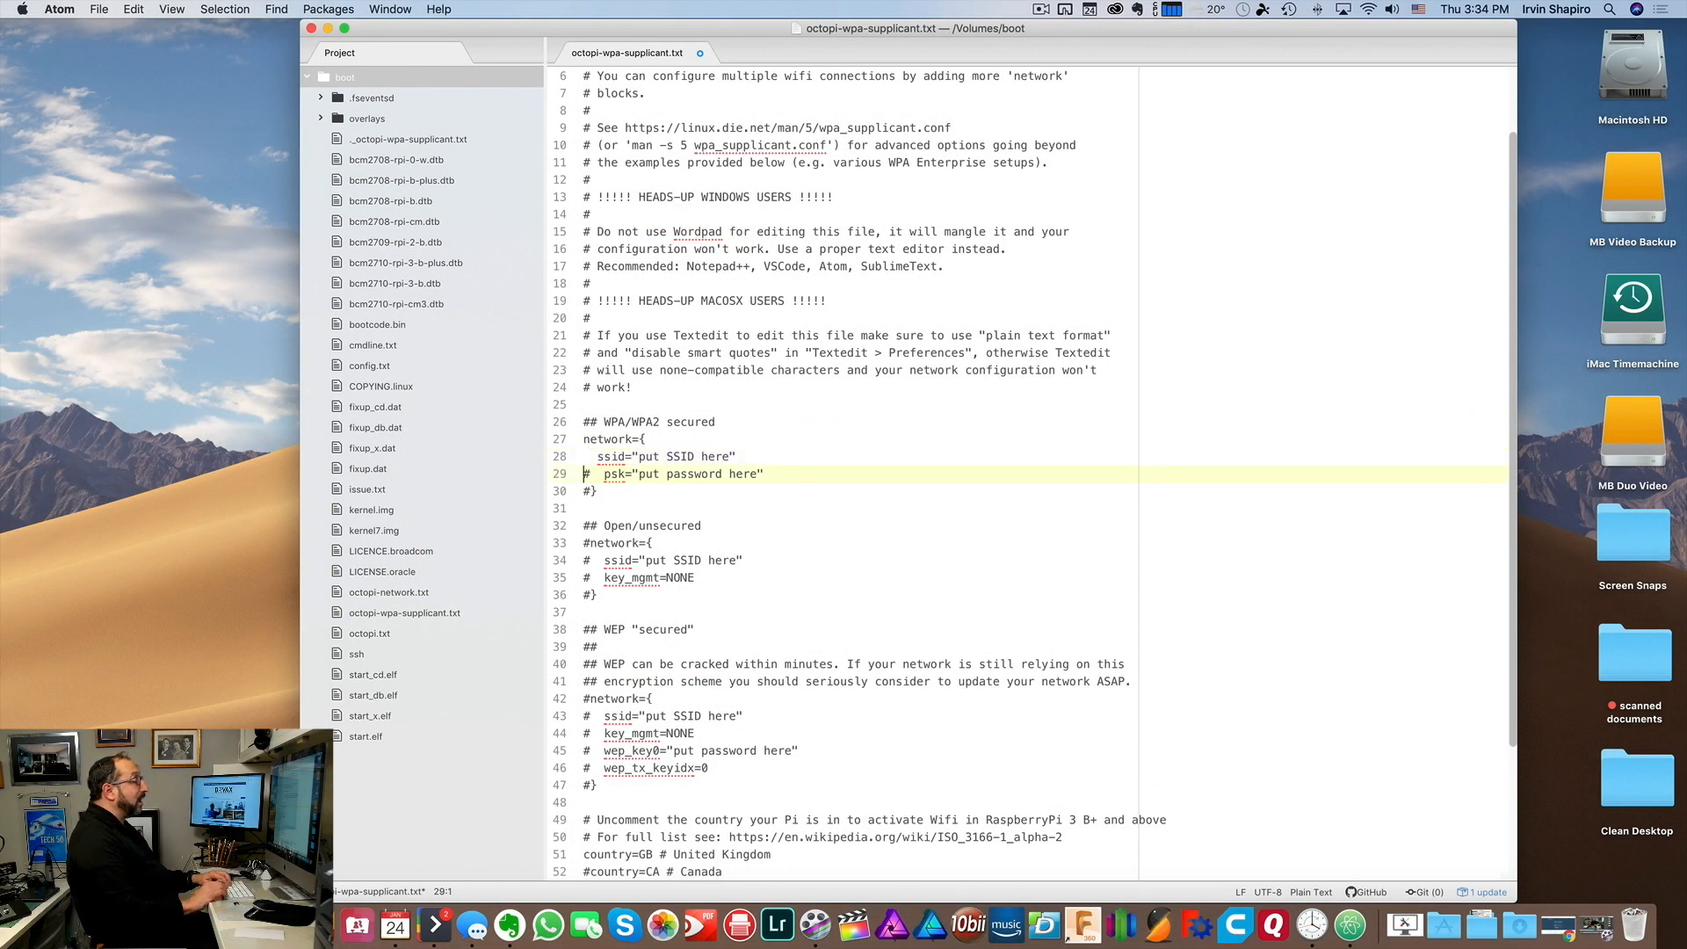
pyautogui.press('BackSpace')
pyautogui.press('Down')
pyautogui.press('Right')
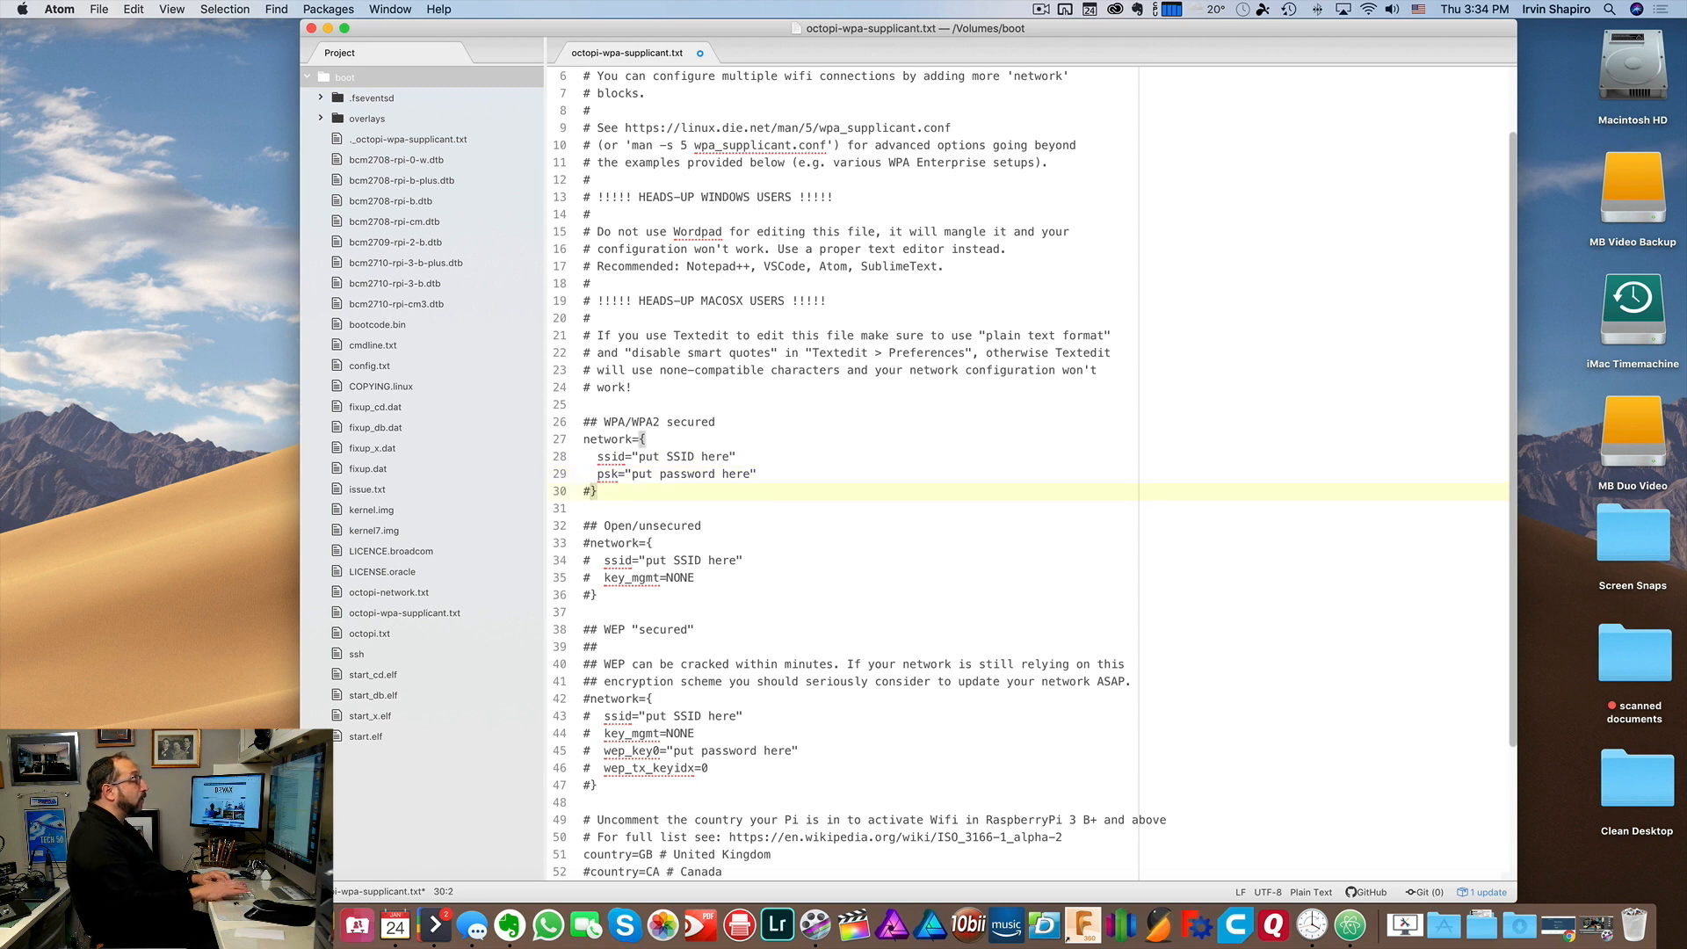
pyautogui.press('BackSpace')
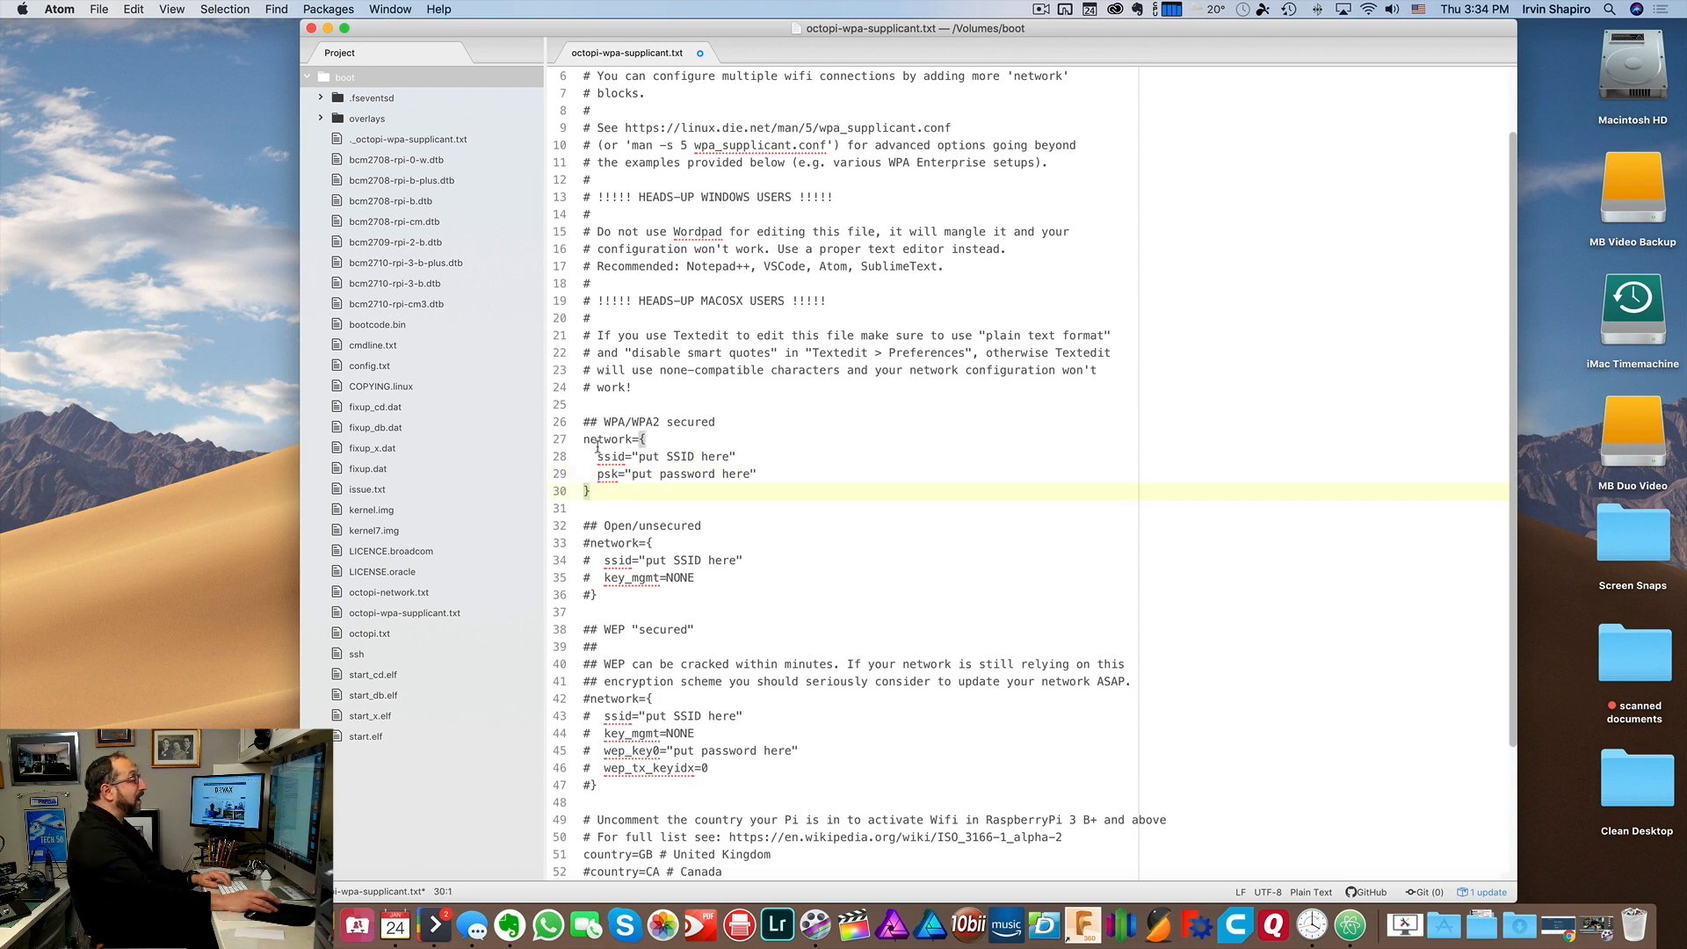
pyautogui.click(595, 493)
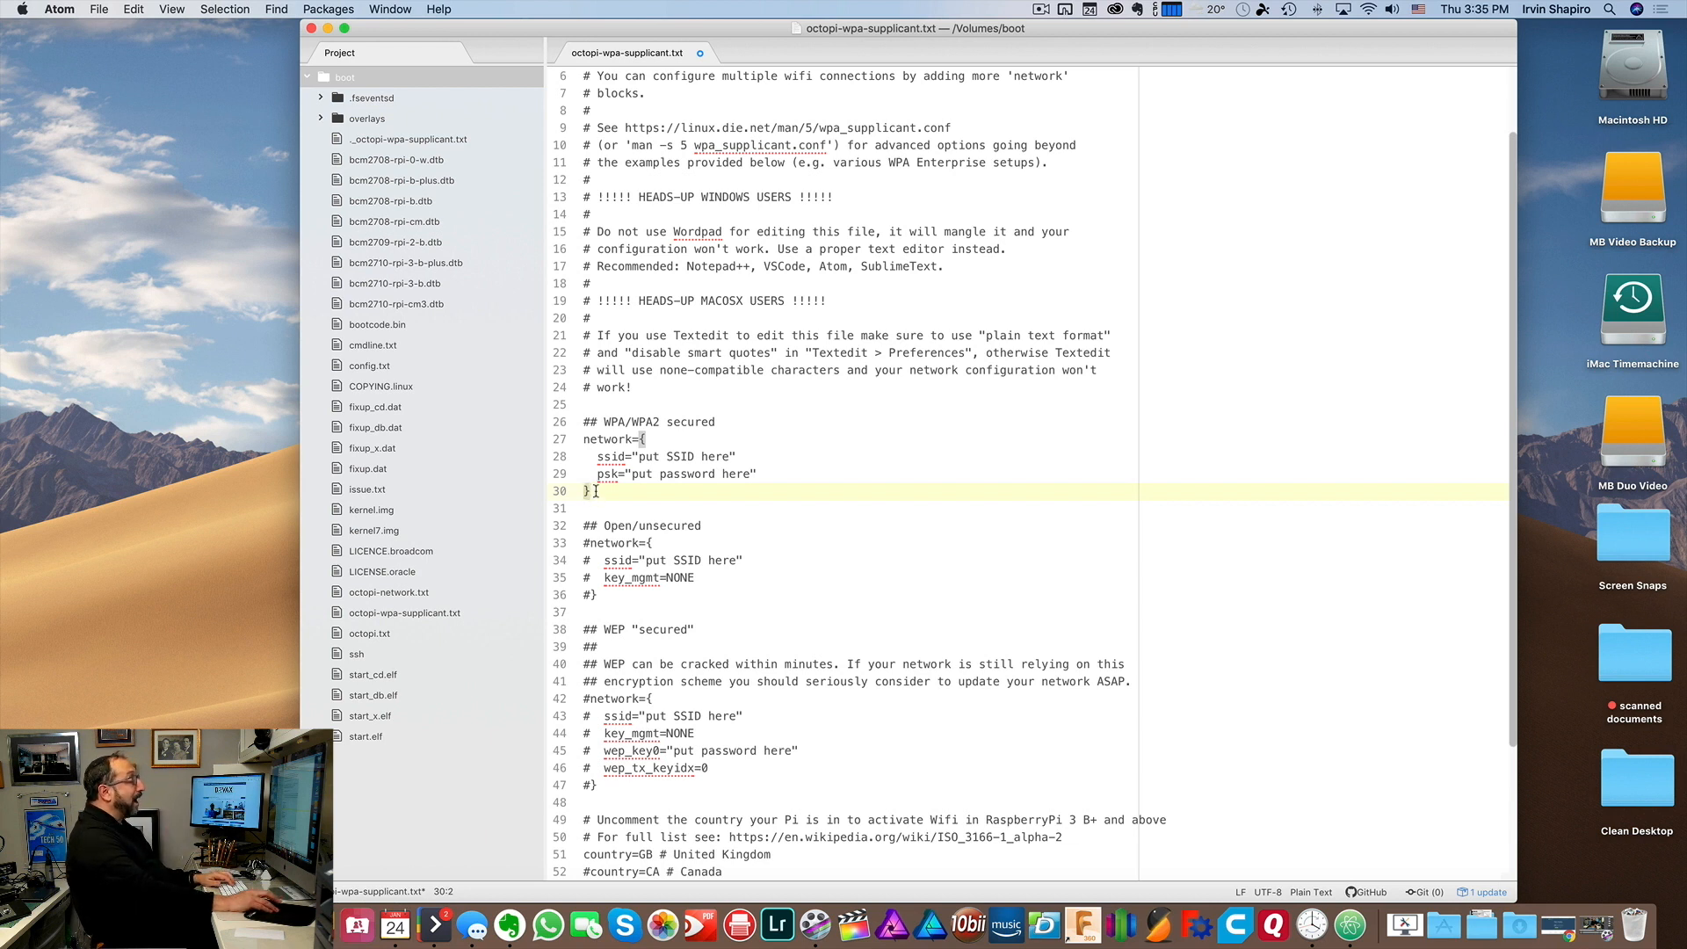
# - Set ssid to 'DrVax Net', enter the WiFi password as psk, and quit Atom
pyautogui.moveTo(639, 457); pyautogui.dragTo(725, 453)
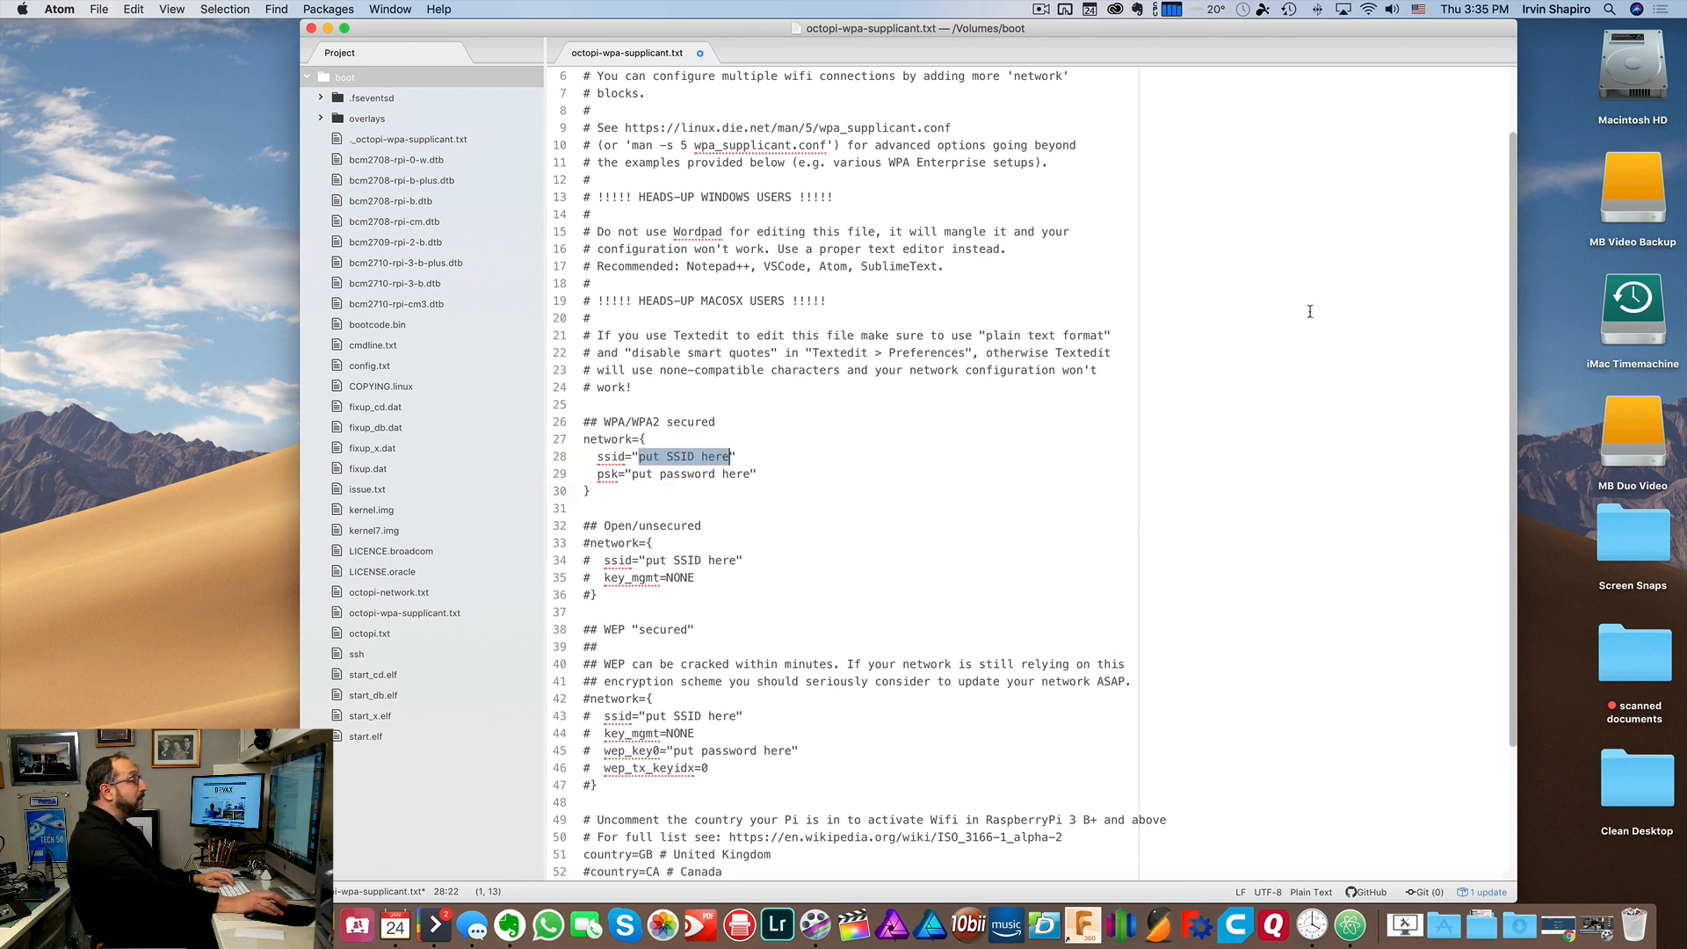
pyautogui.write('DrVax Net')
pyautogui.moveTo(632, 474); pyautogui.dragTo(752, 475)
pyautogui.press('BackSpace')
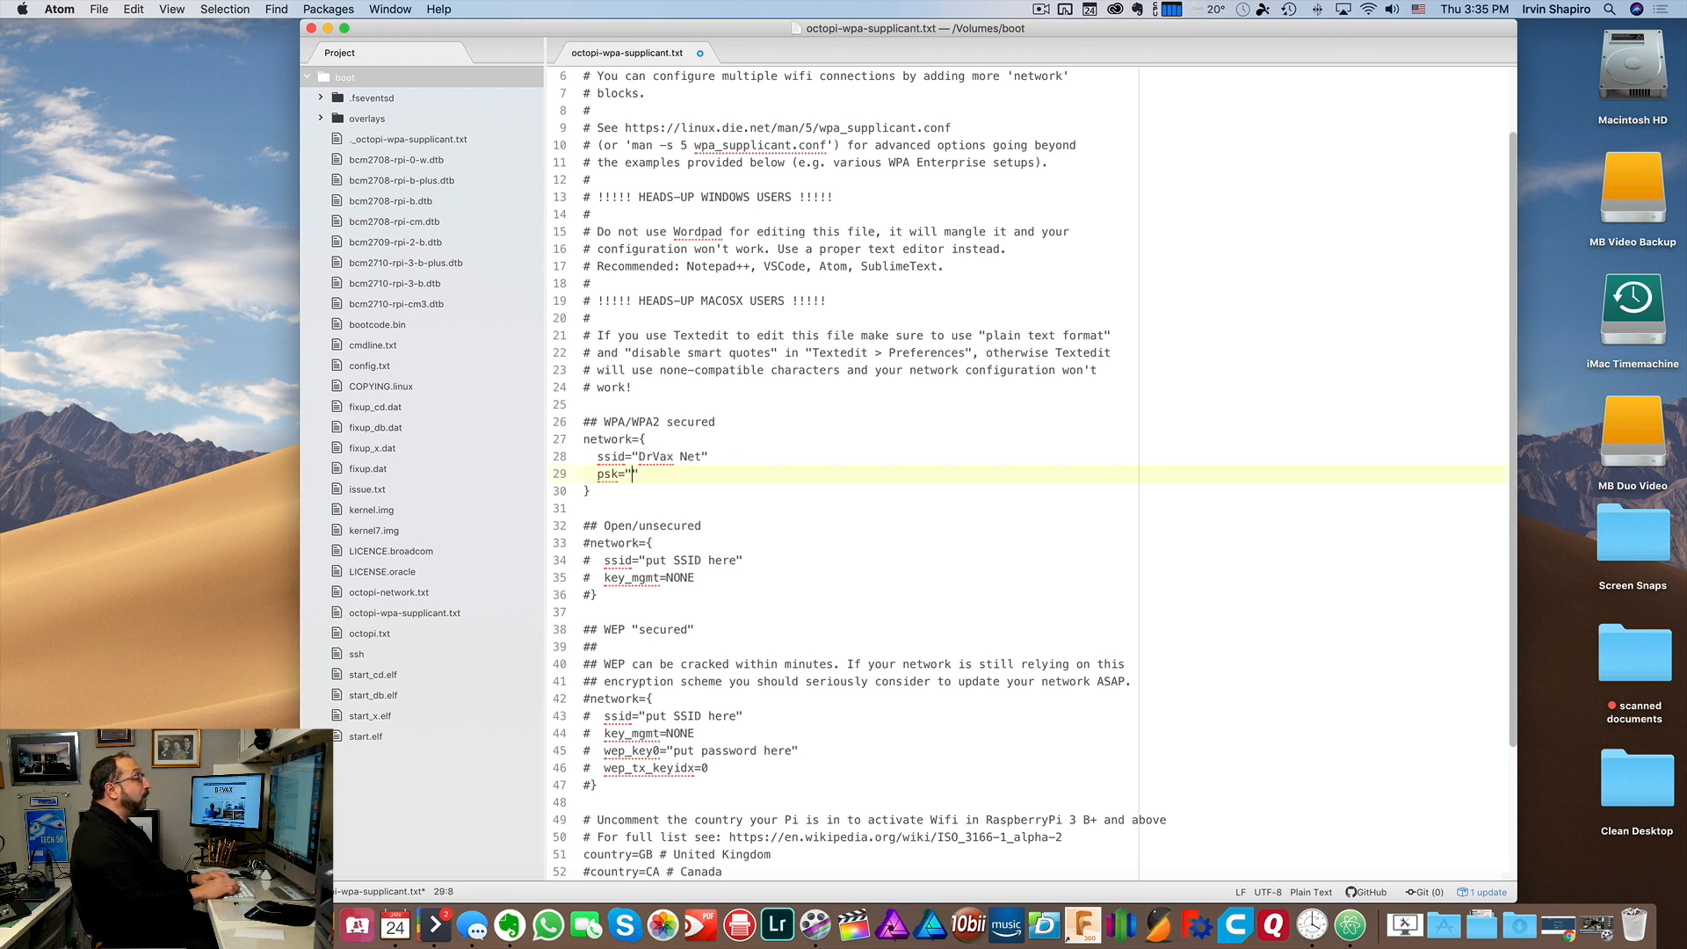
pyautogui.write('passwprd')
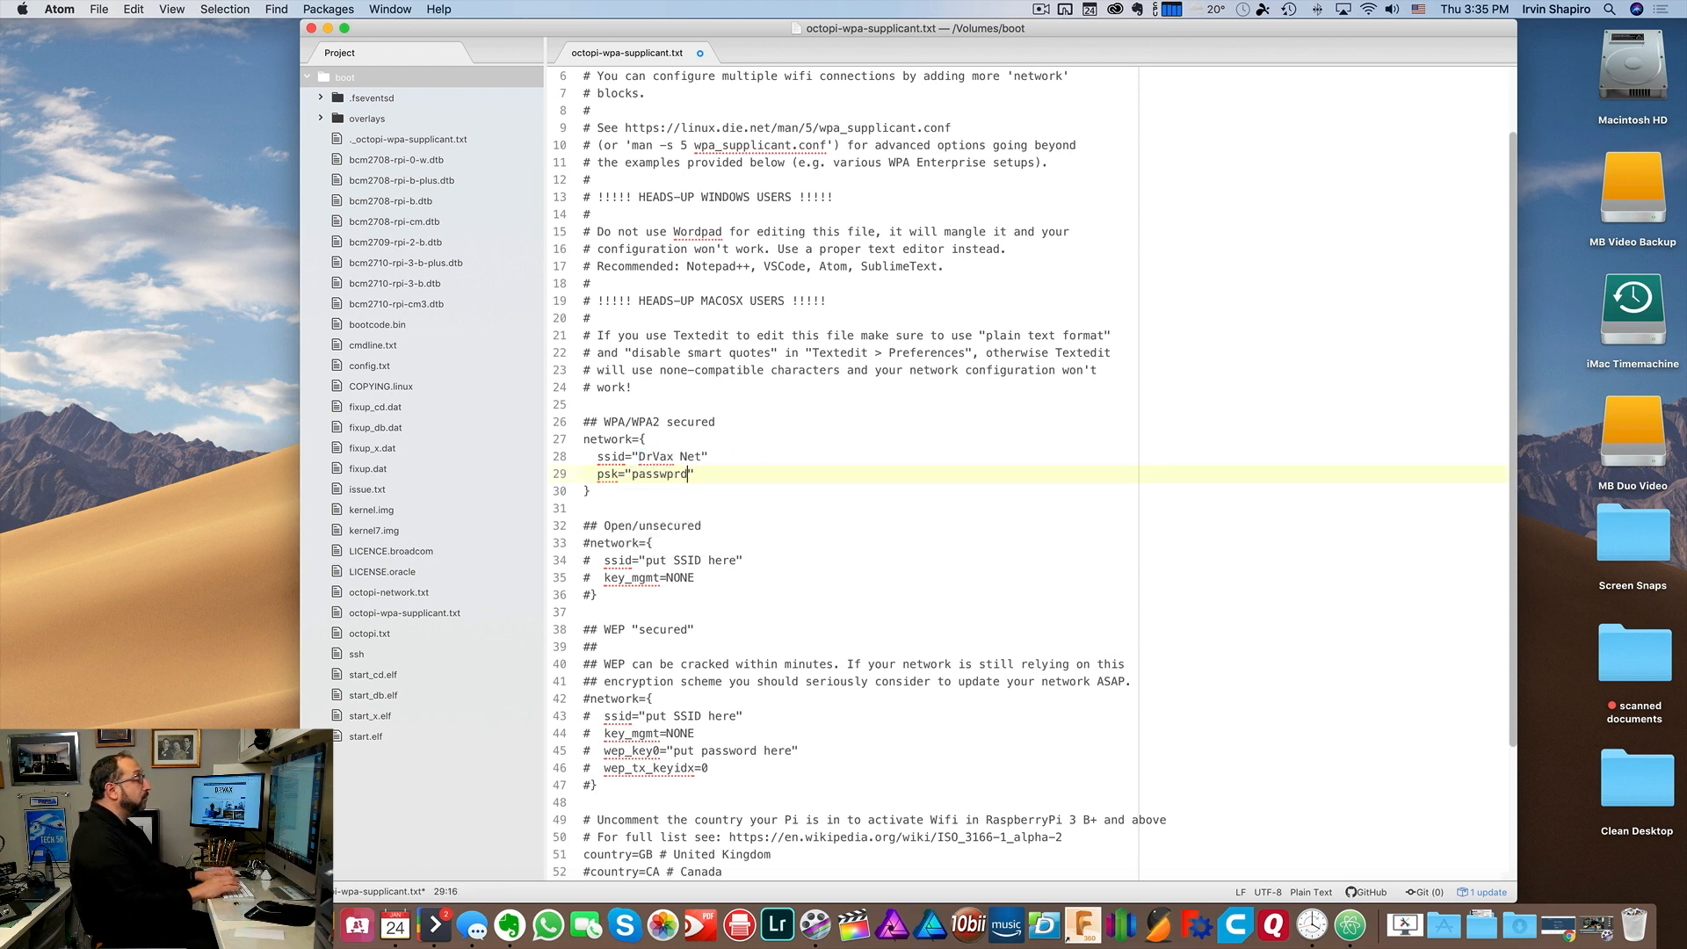
pyautogui.press('BackSpace')
pyautogui.press('BackSpace')
pyautogui.write('ord')
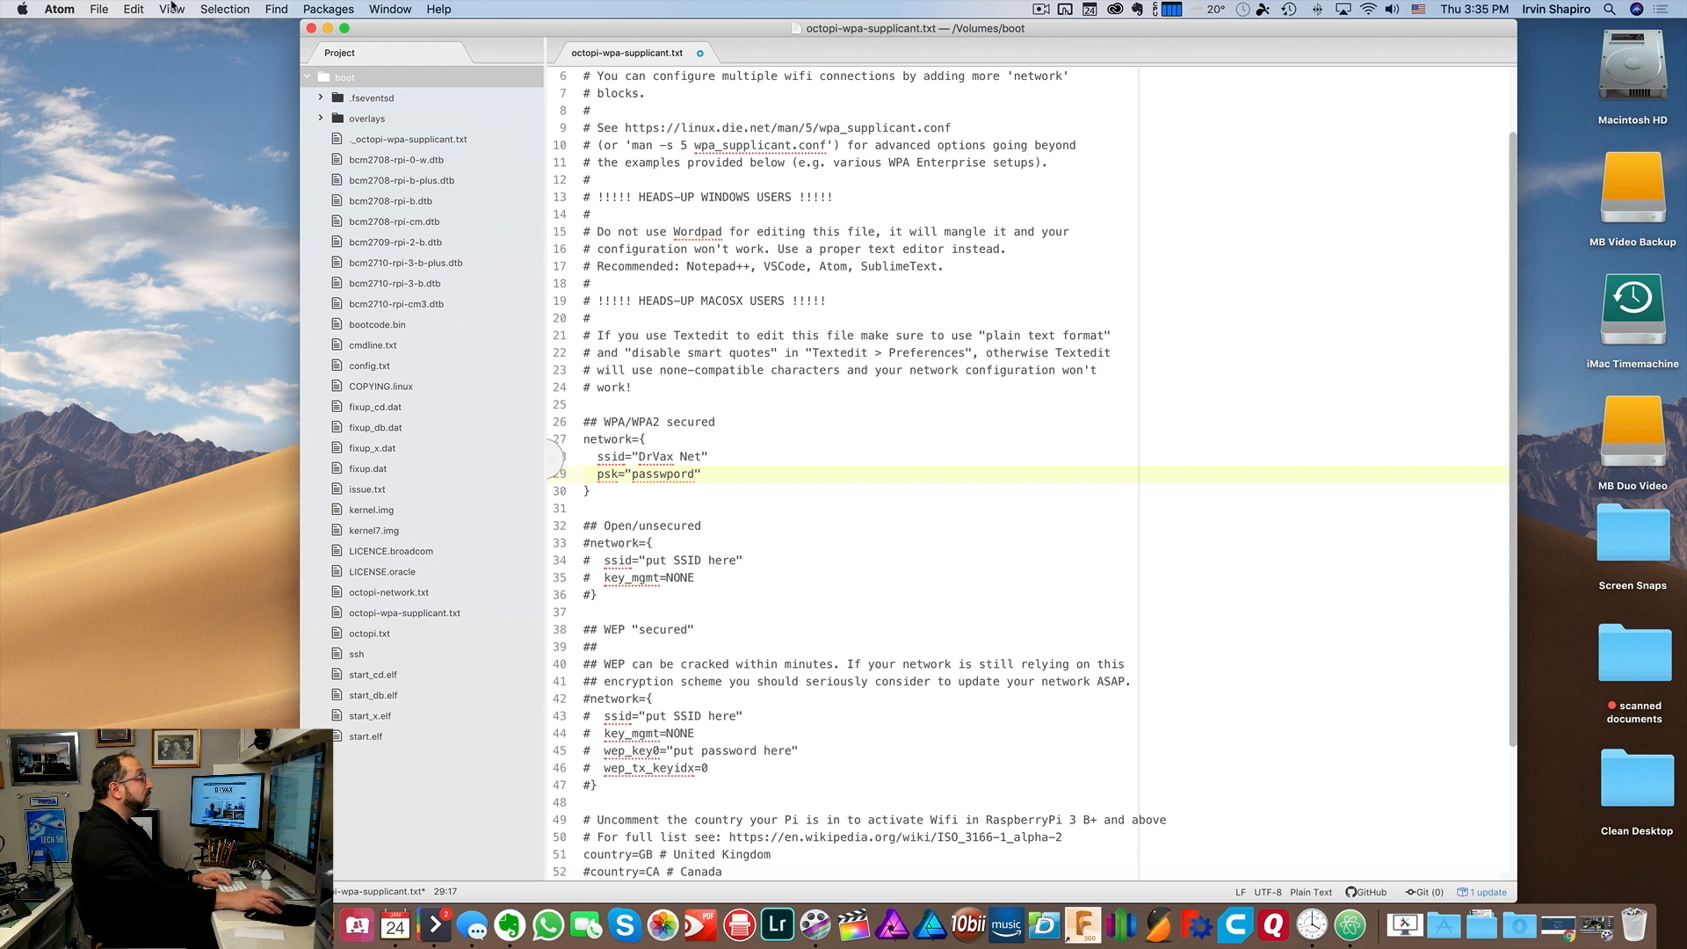
pyautogui.click(98, 10)
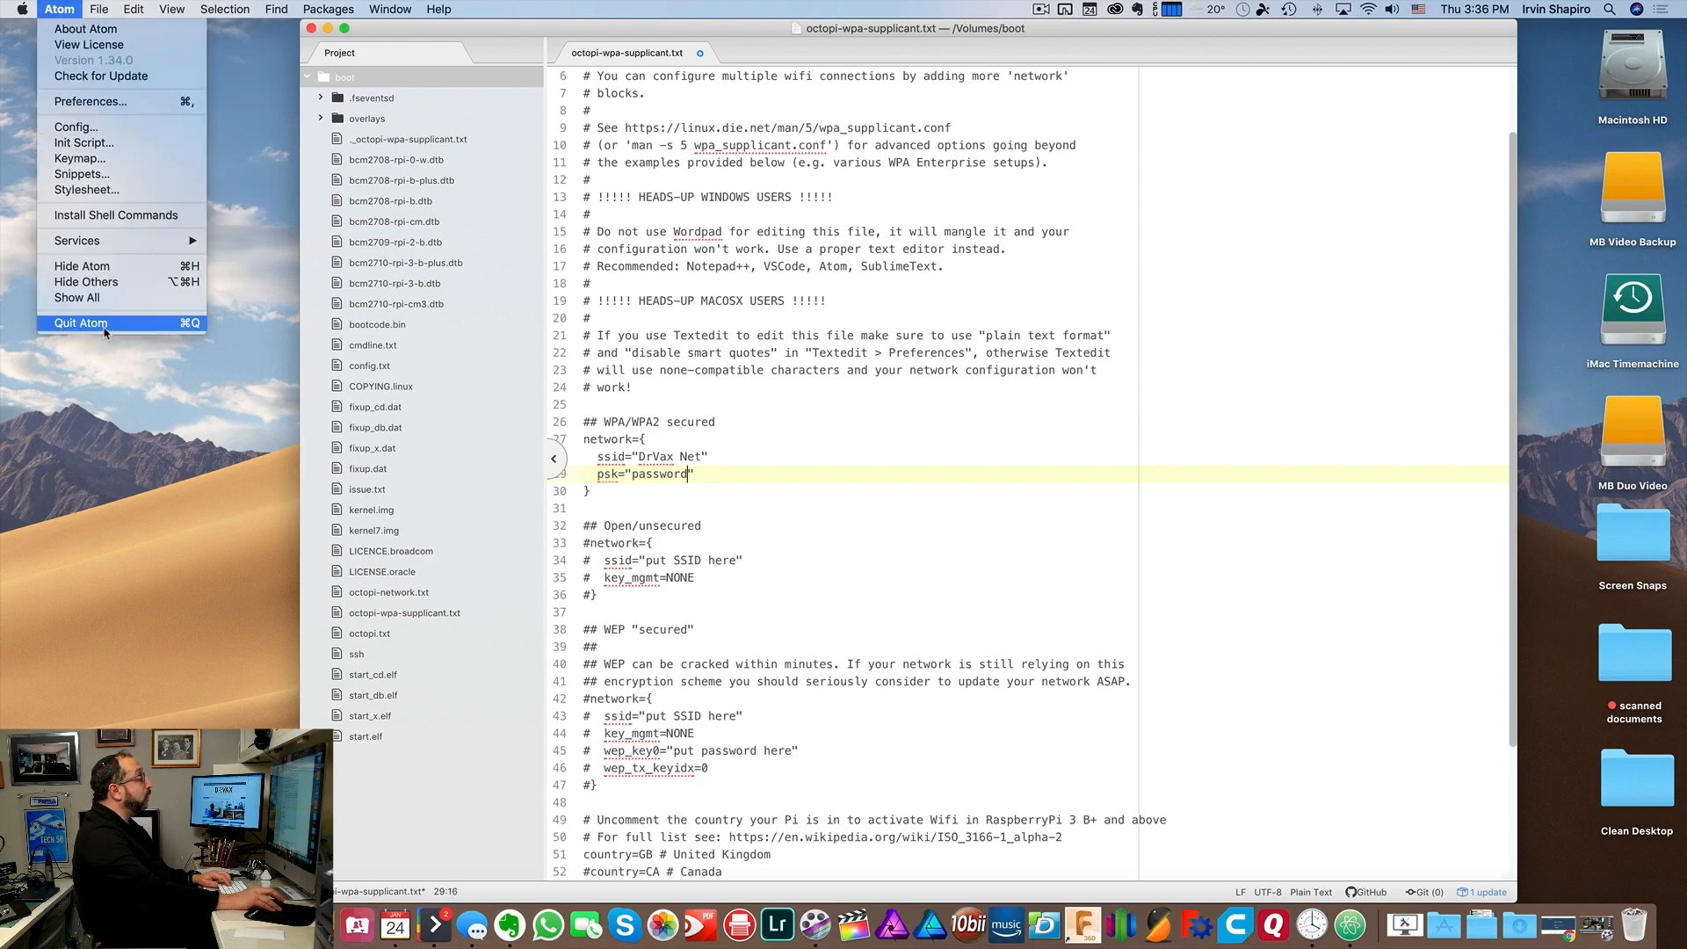
pyautogui.click(105, 325)
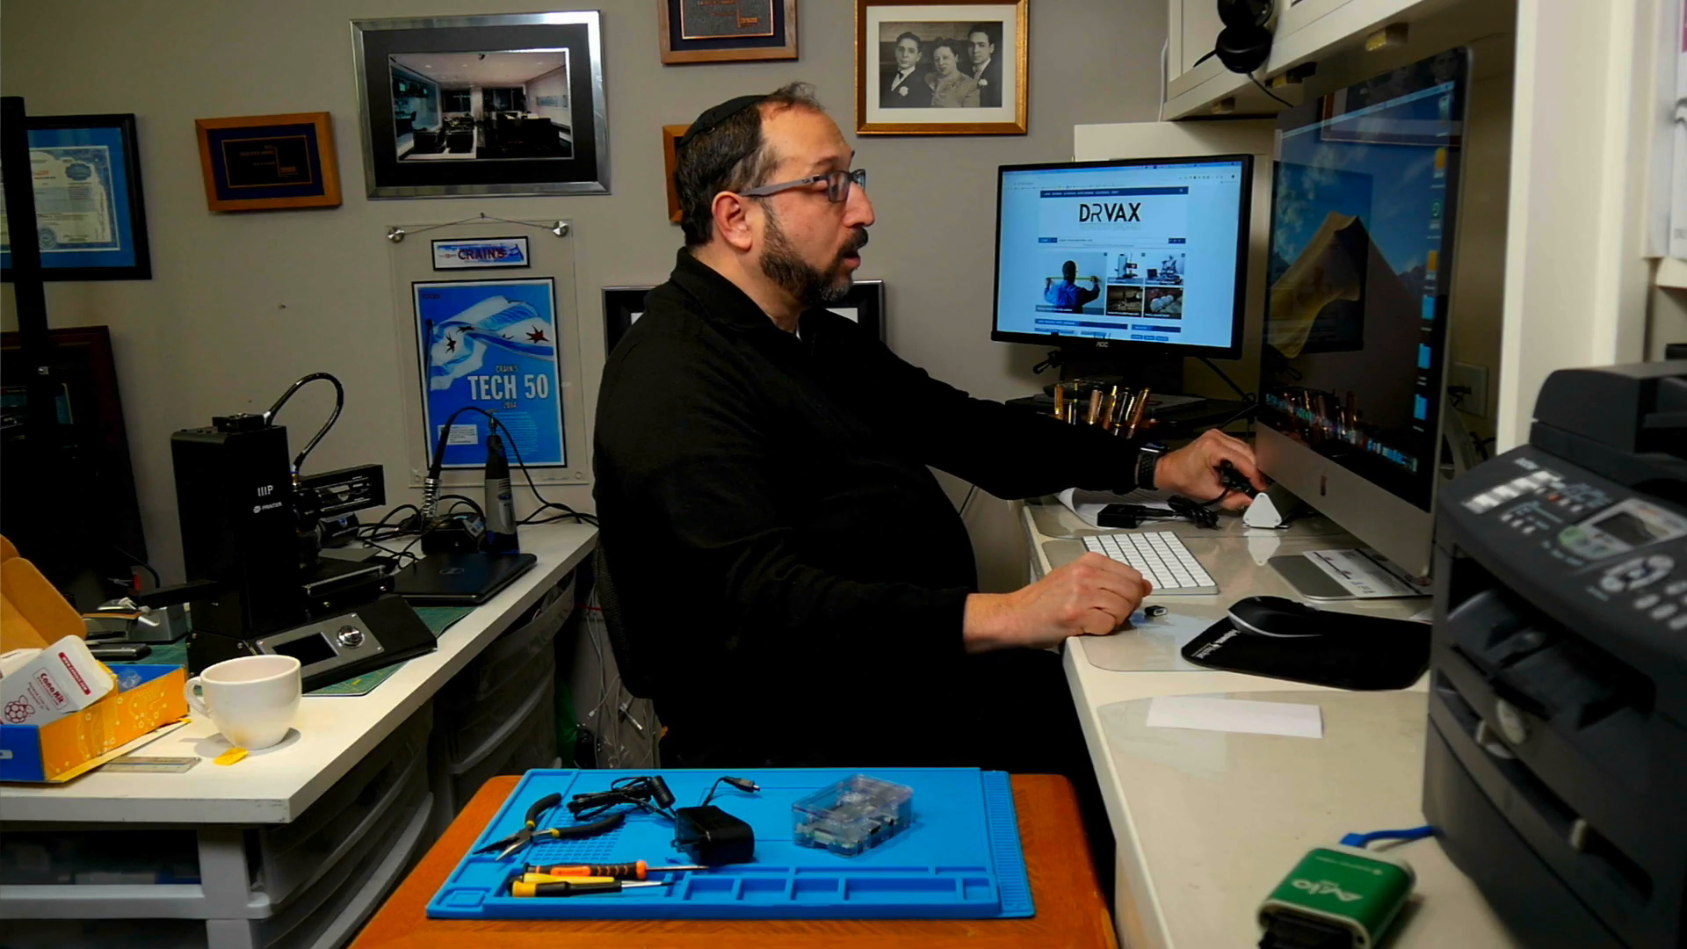
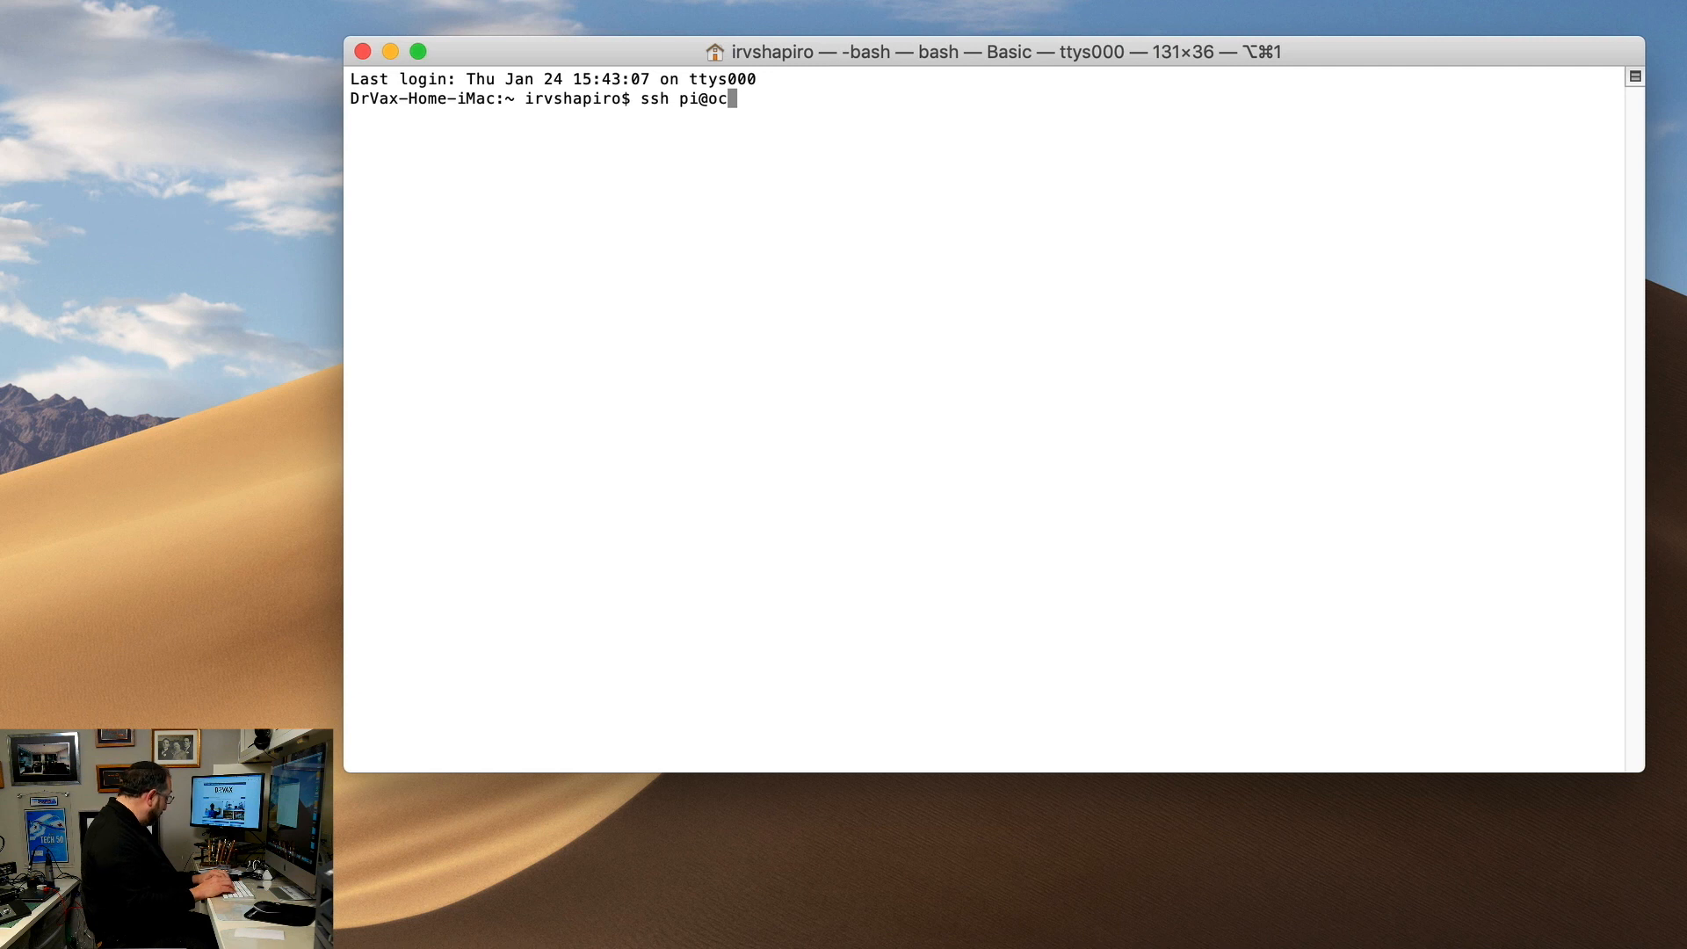
pyautogui.write('topi')
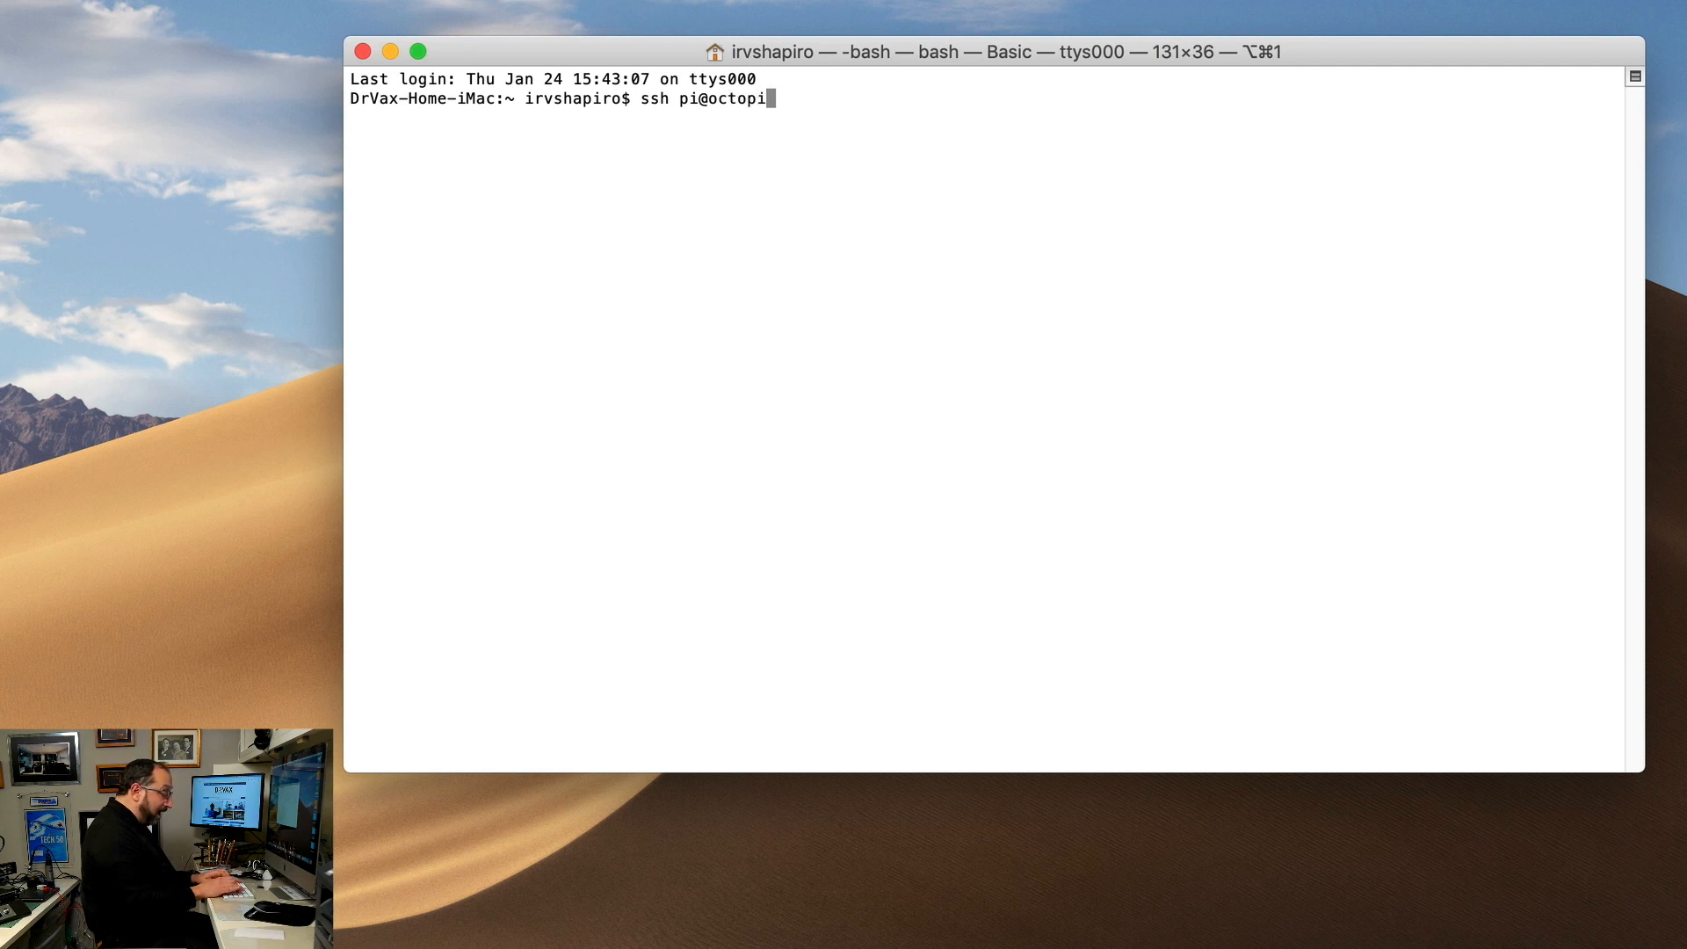
pyautogui.write('.lo')
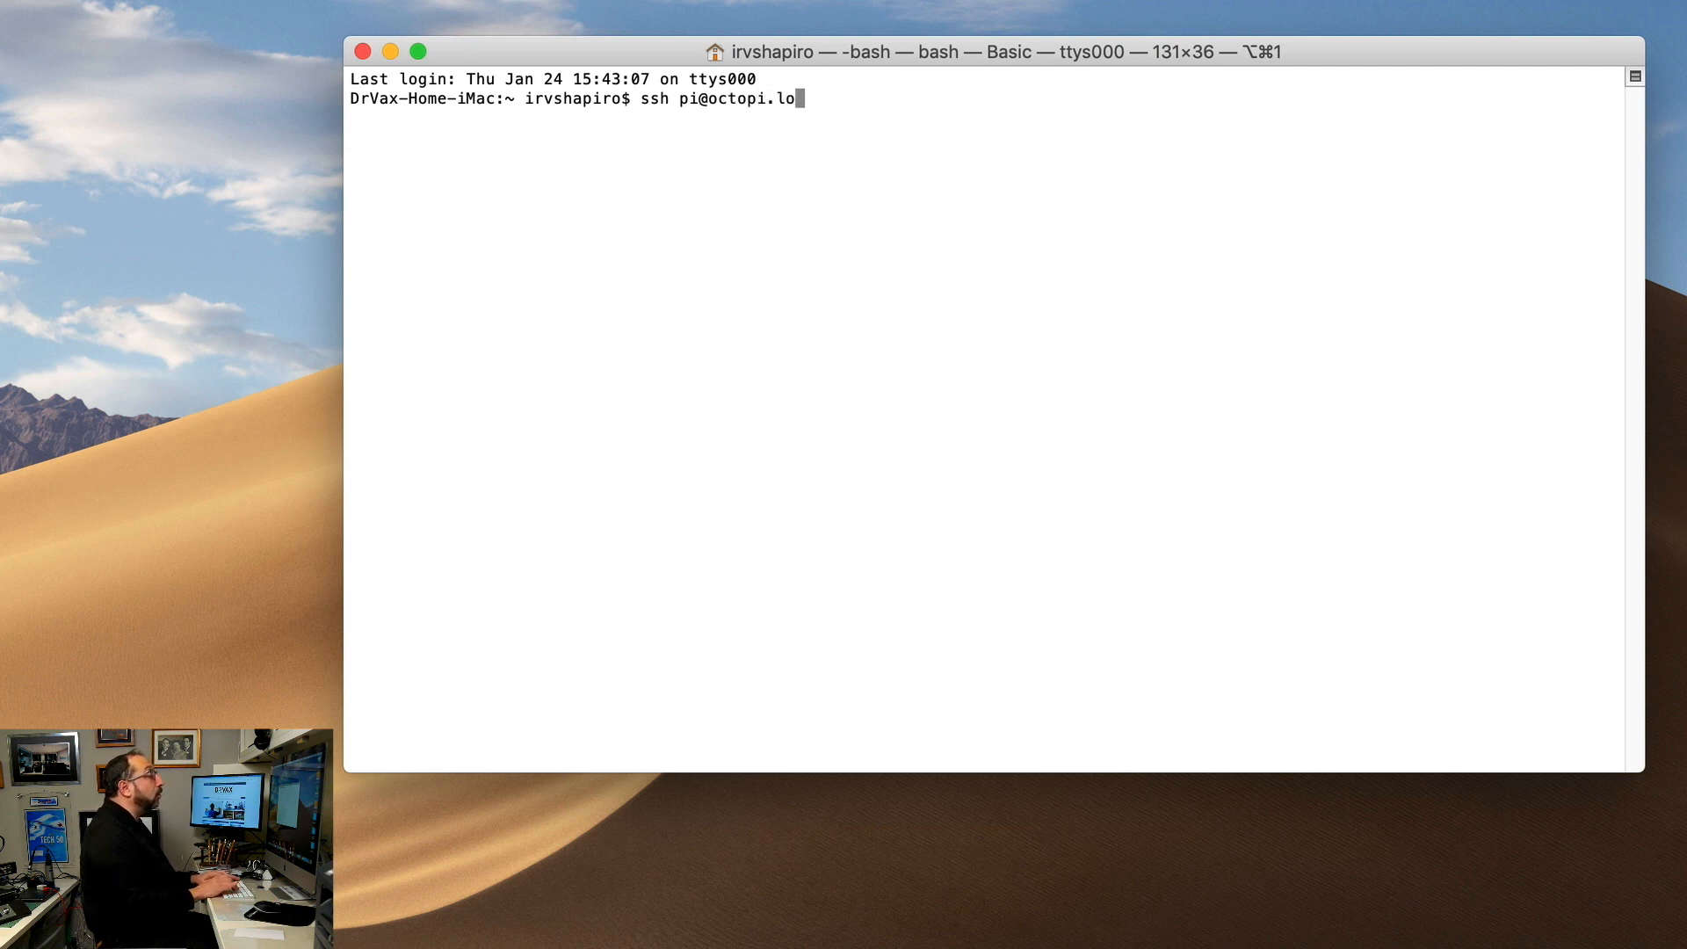
pyautogui.write('cal')
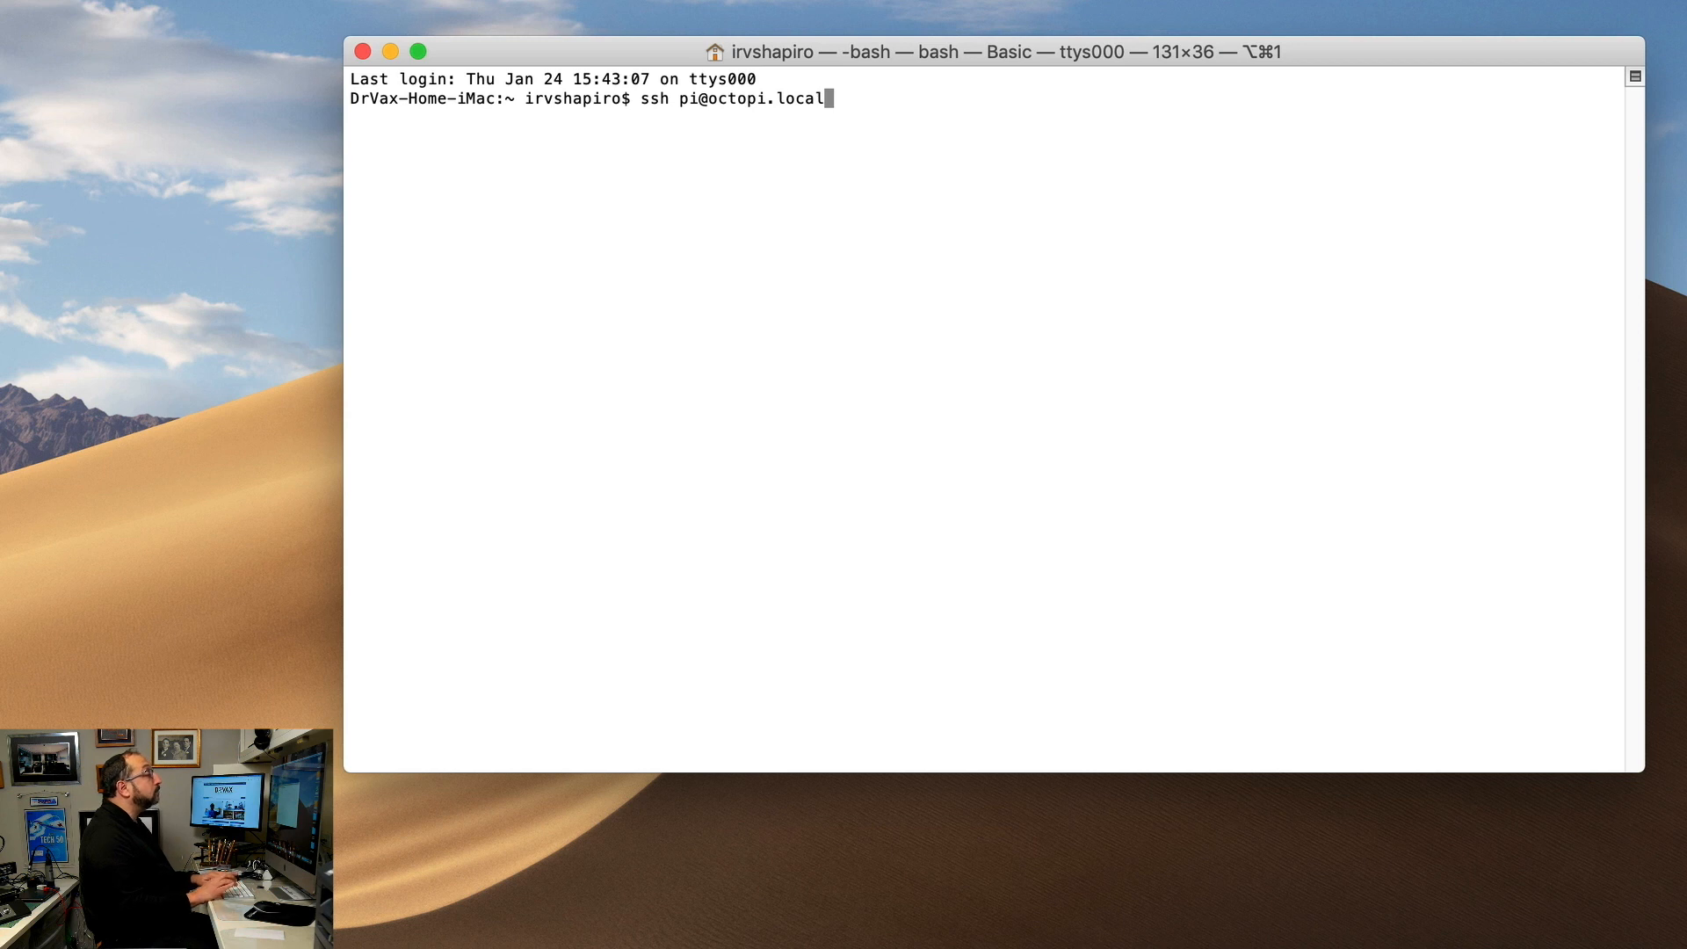
pyautogui.press('Return')
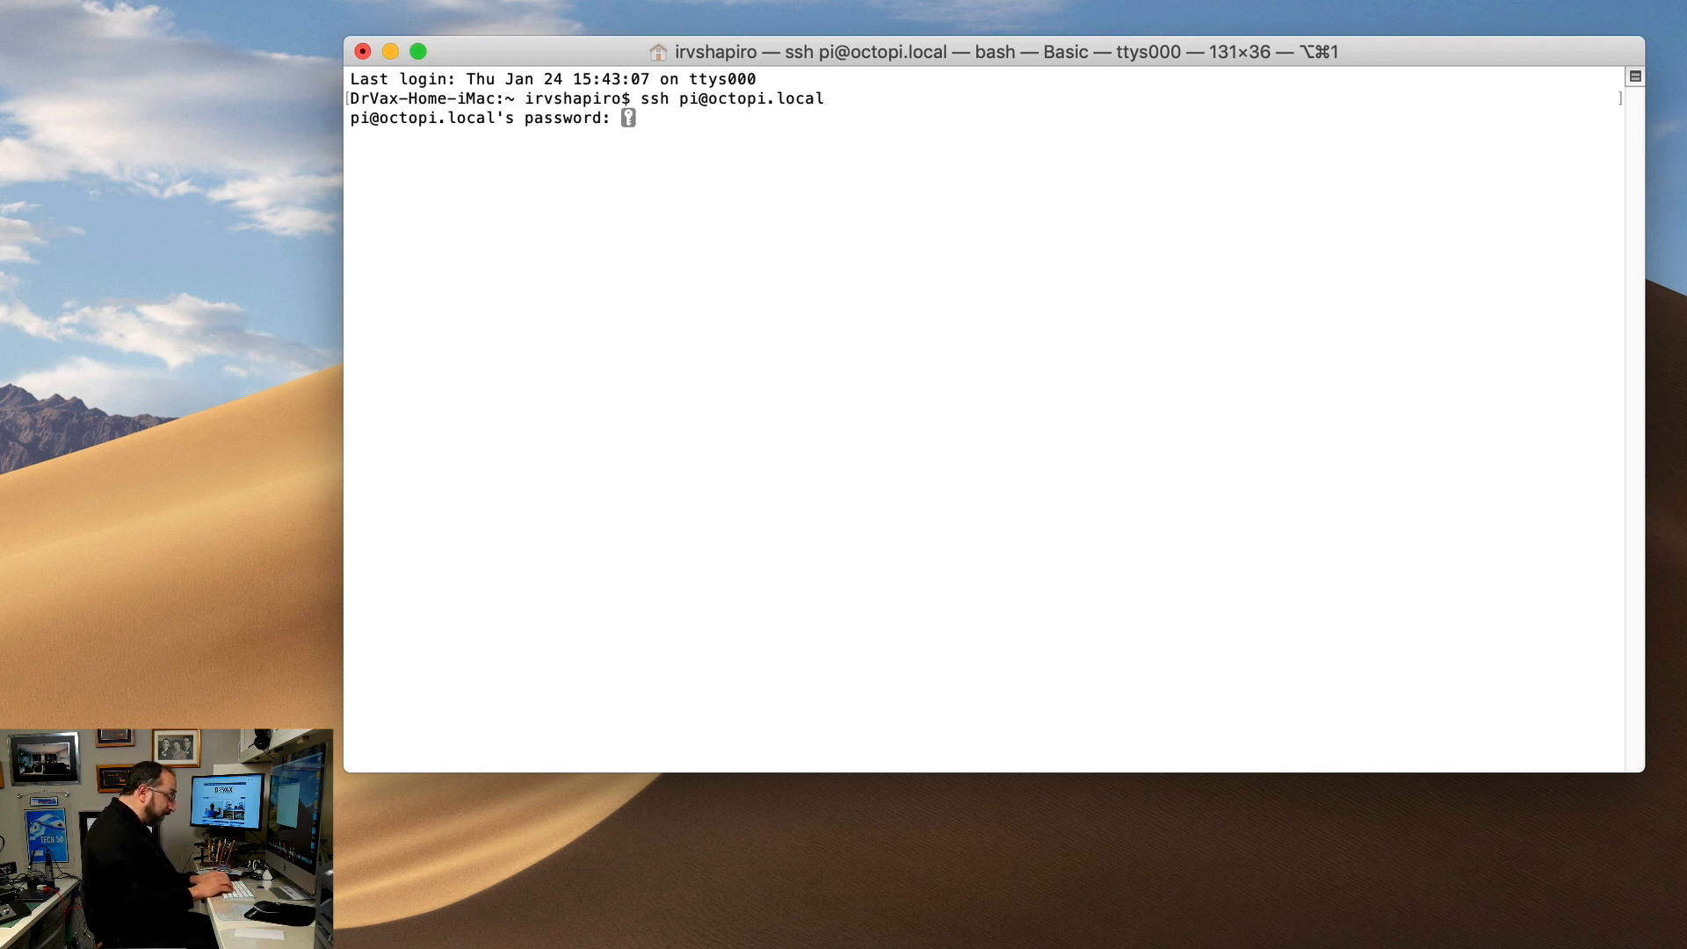
pyautogui.press('Return')
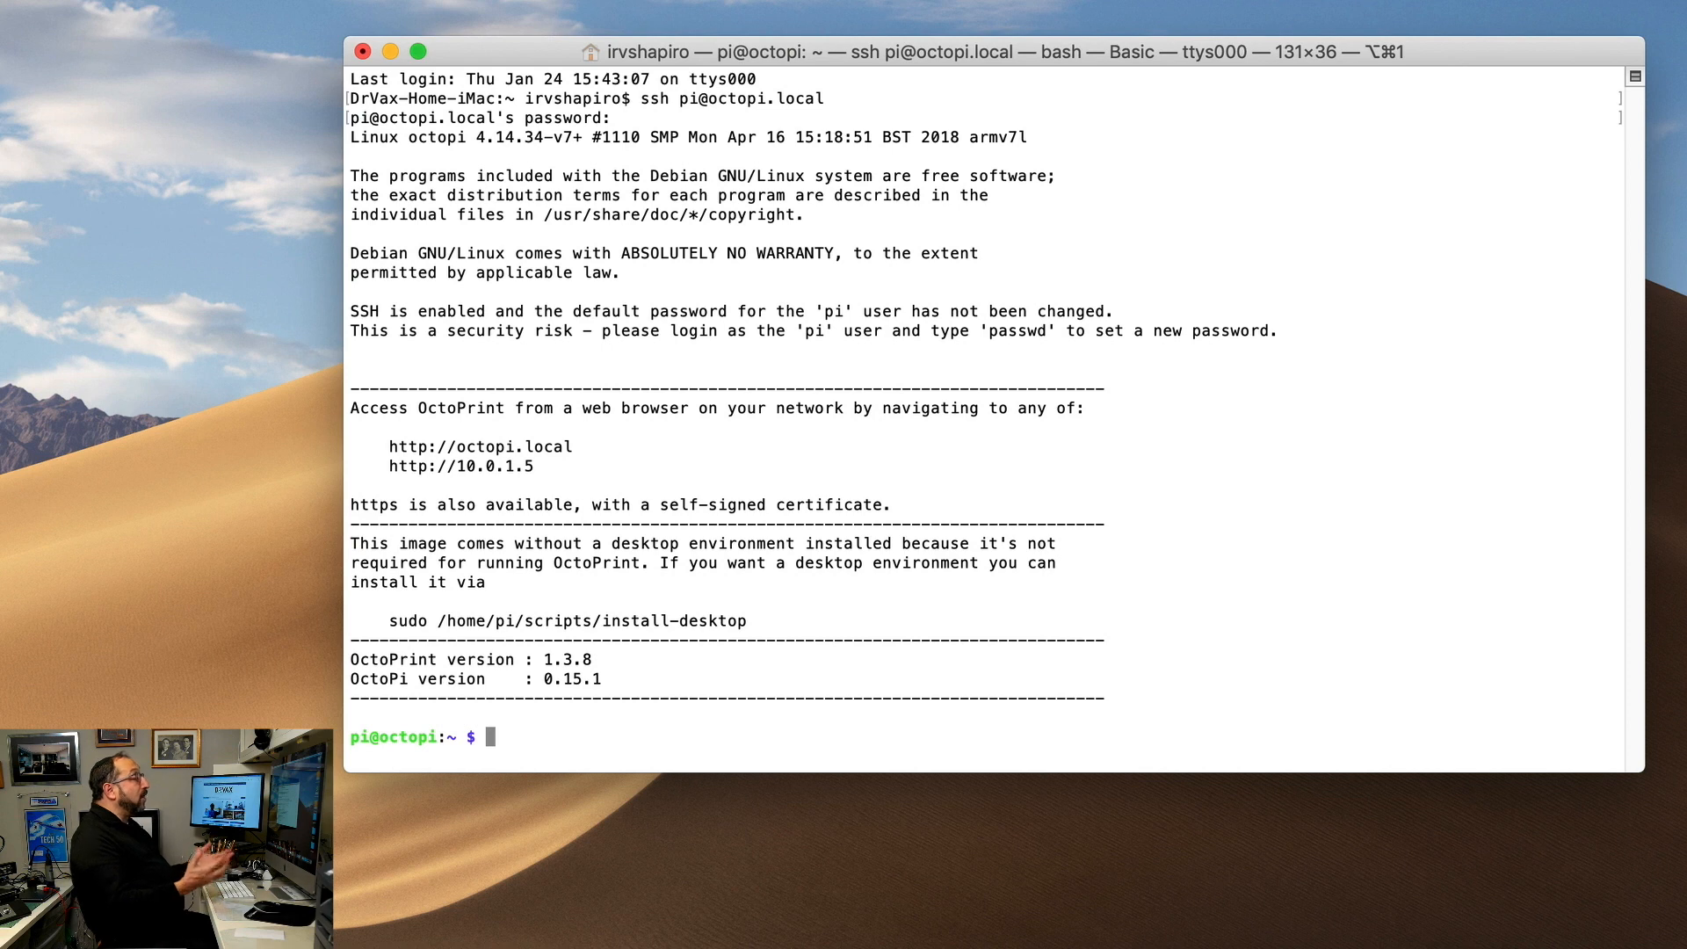
pyautogui.press('Return')
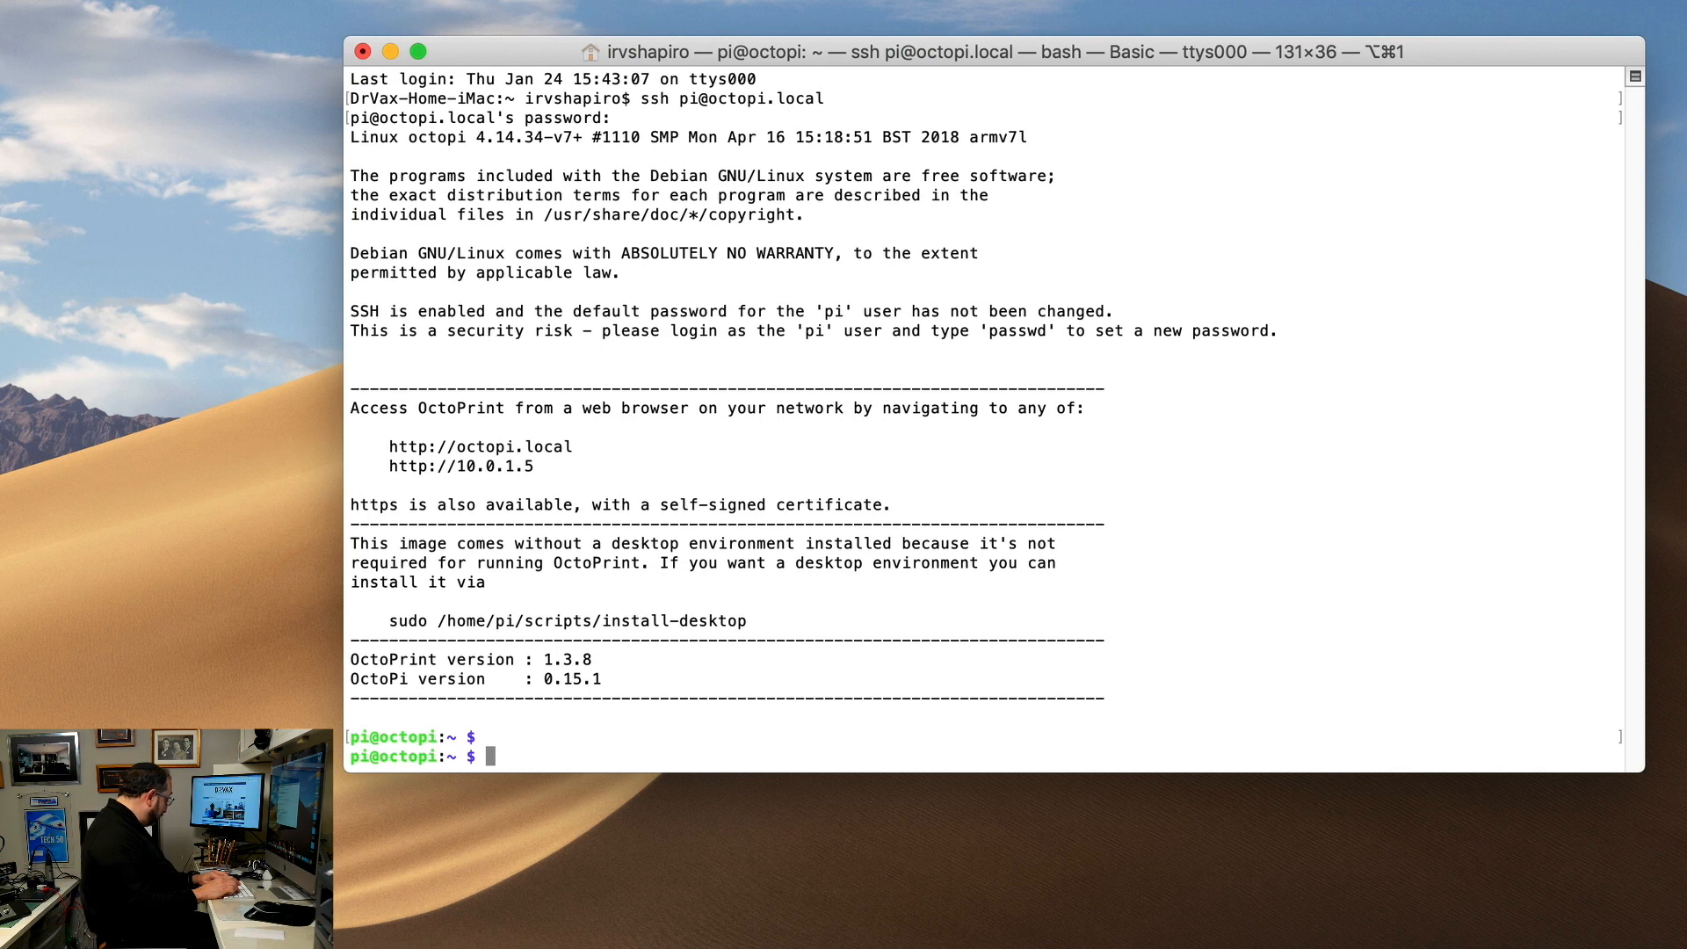
# - Run passwd to replace the pi account's default password with a new one, then type exit
pyautogui.write('p')
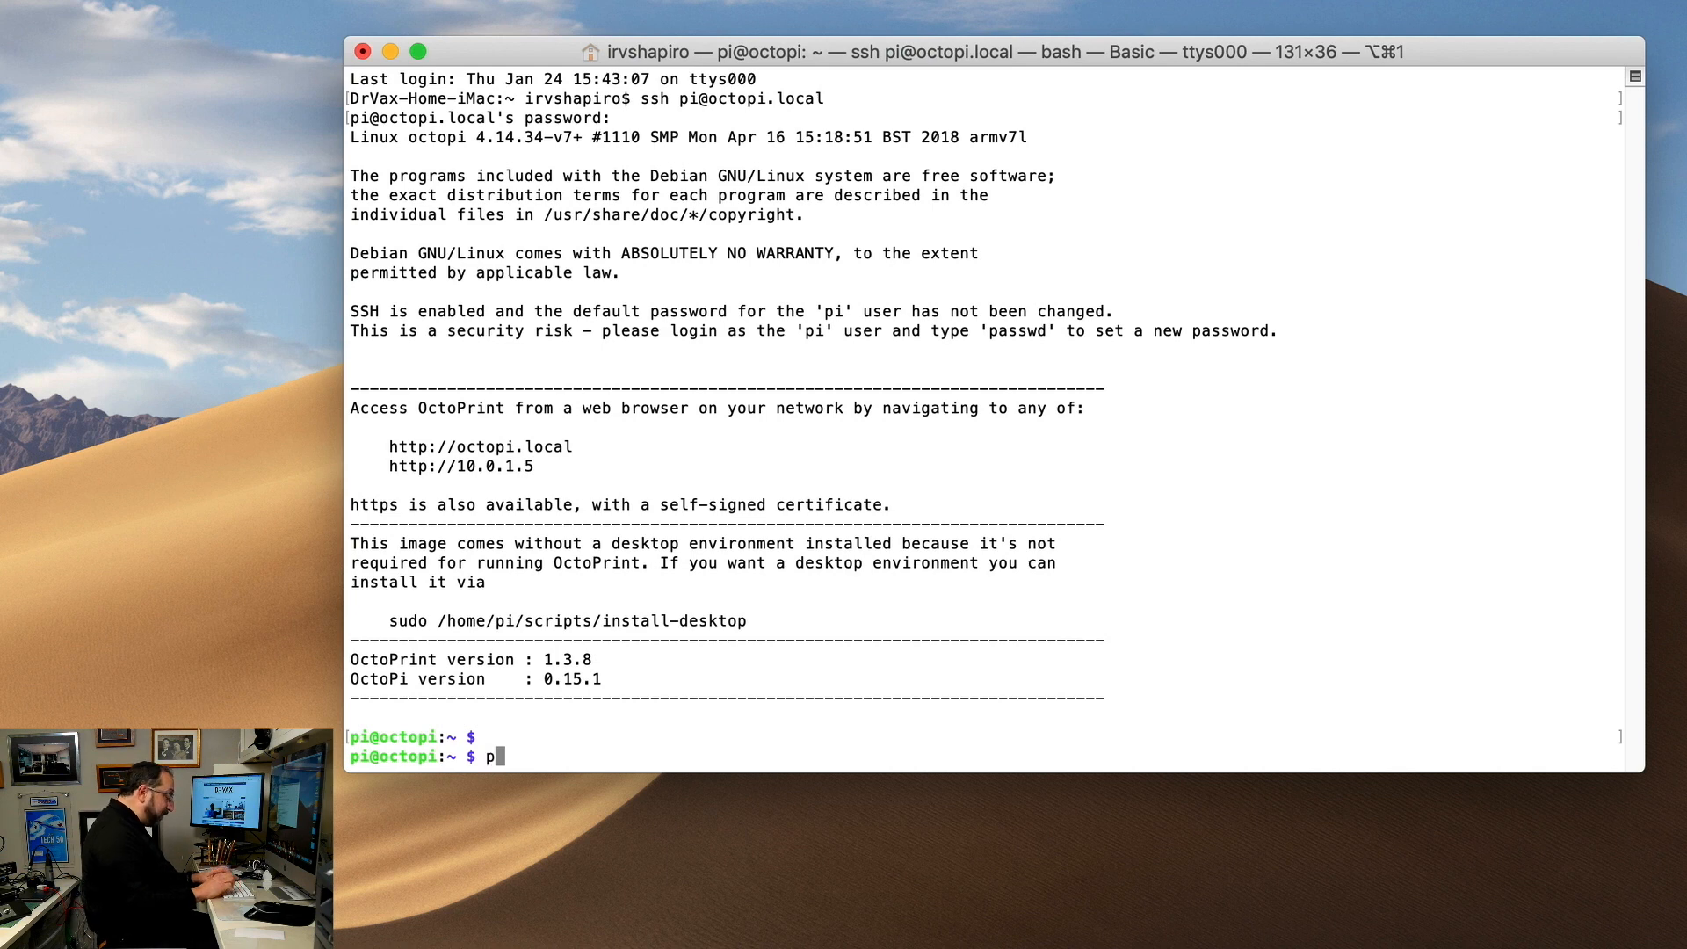
pyautogui.write('asswd')
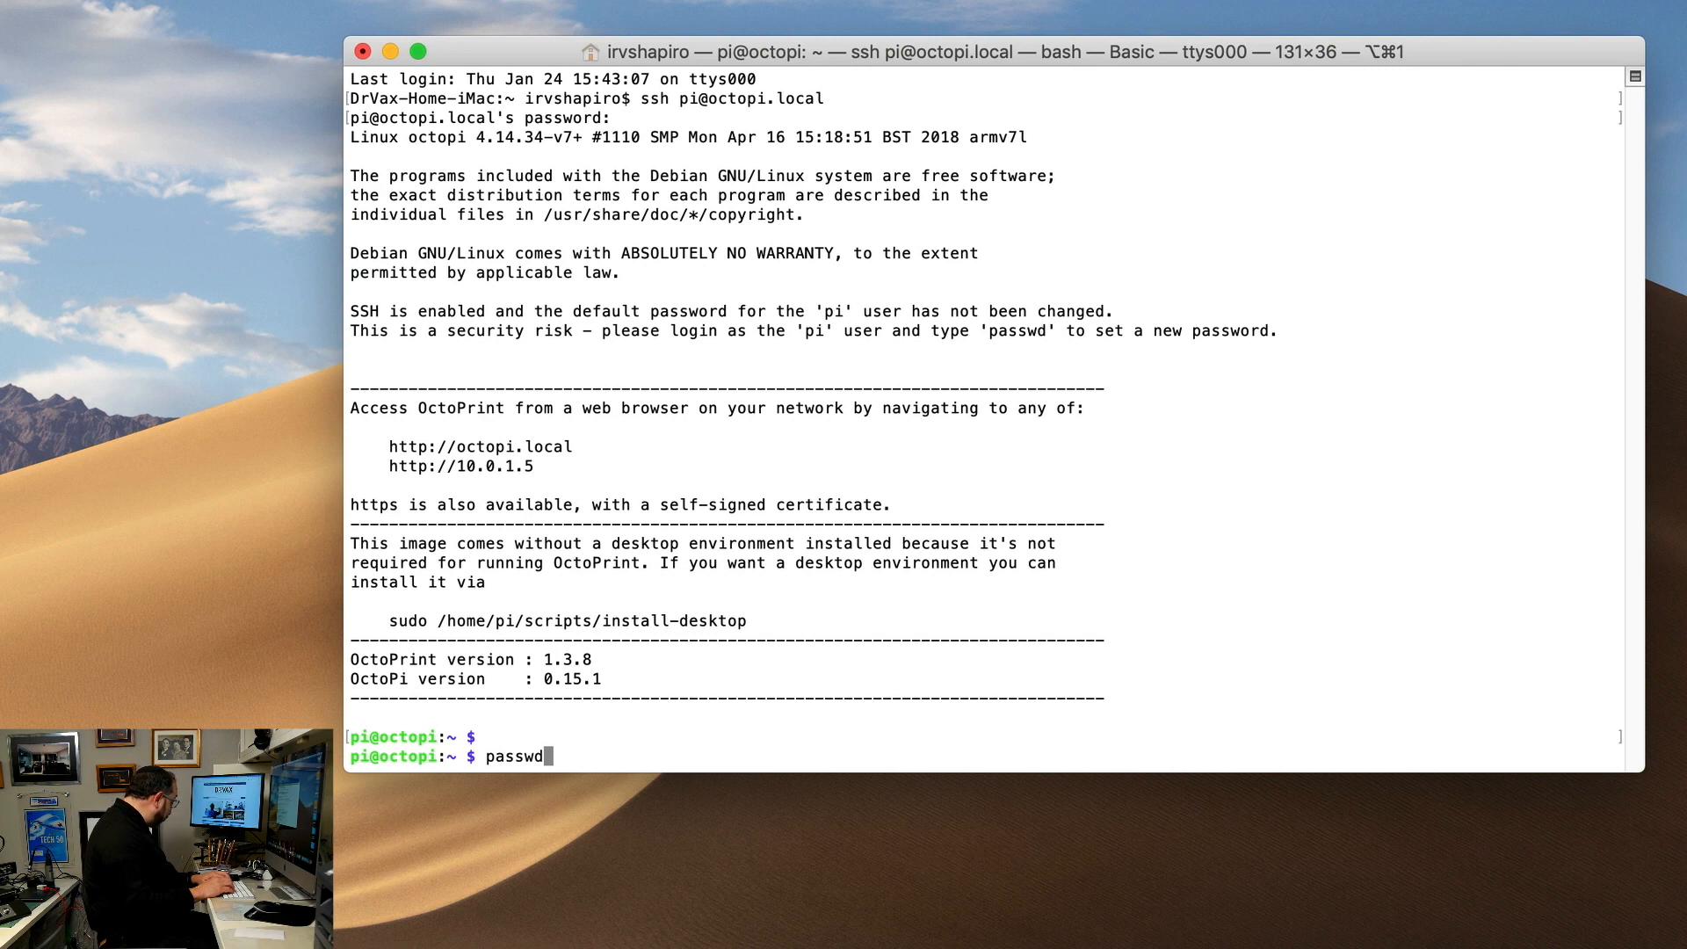
pyautogui.press('Return')
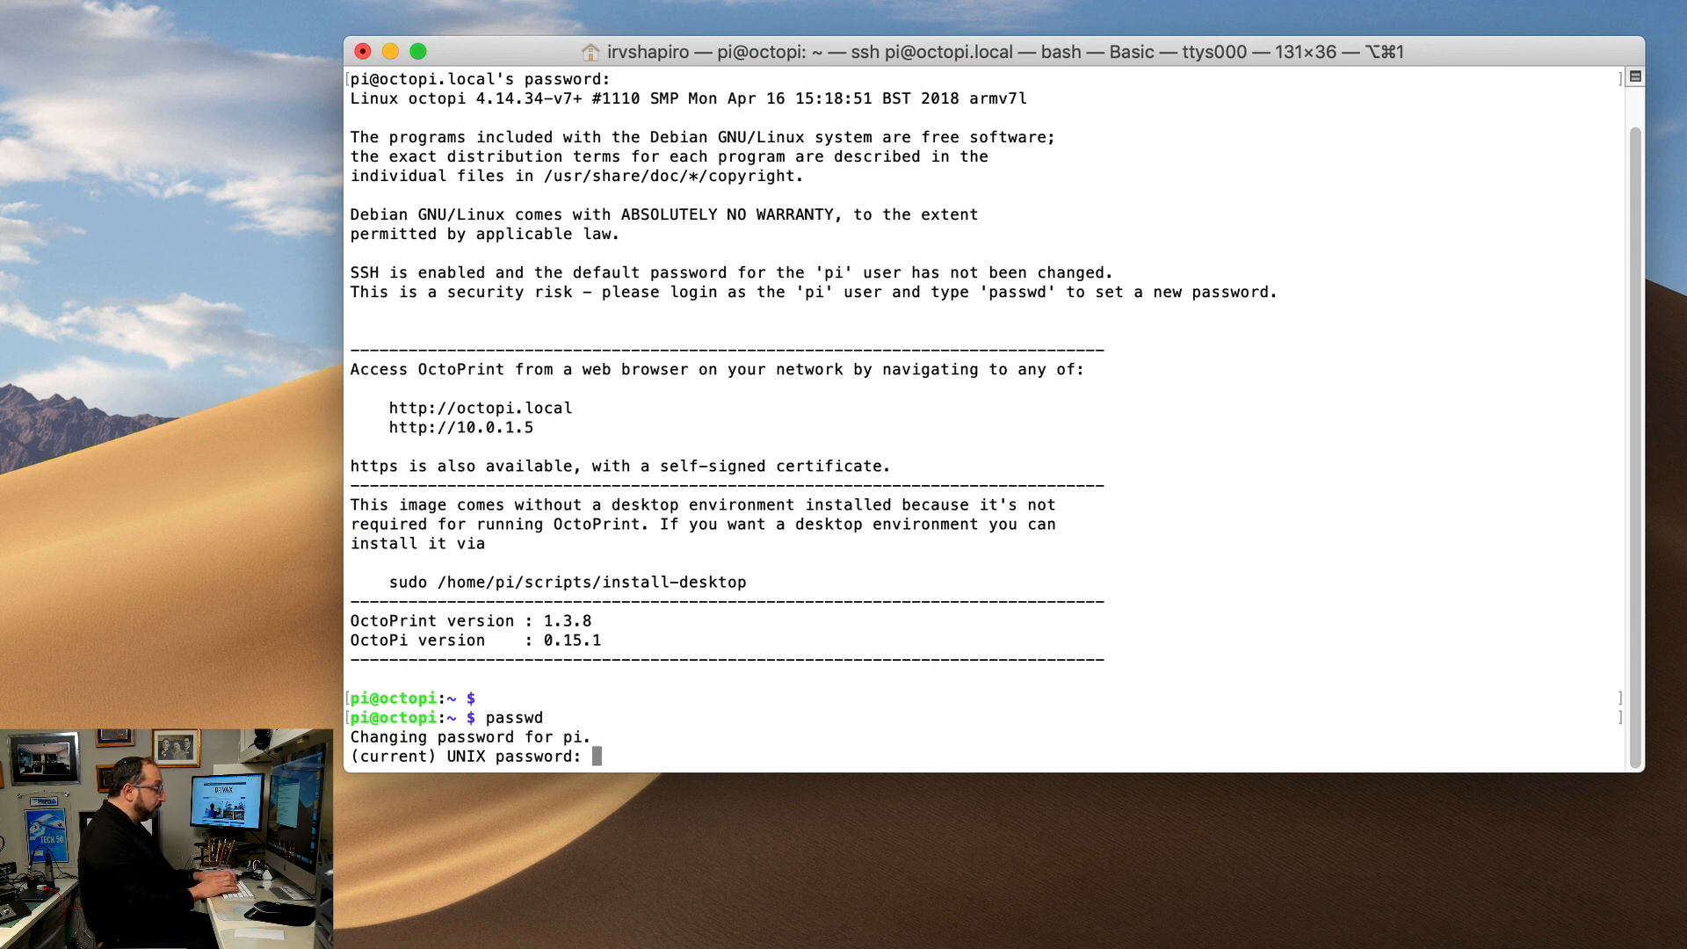
pyautogui.press('Return')
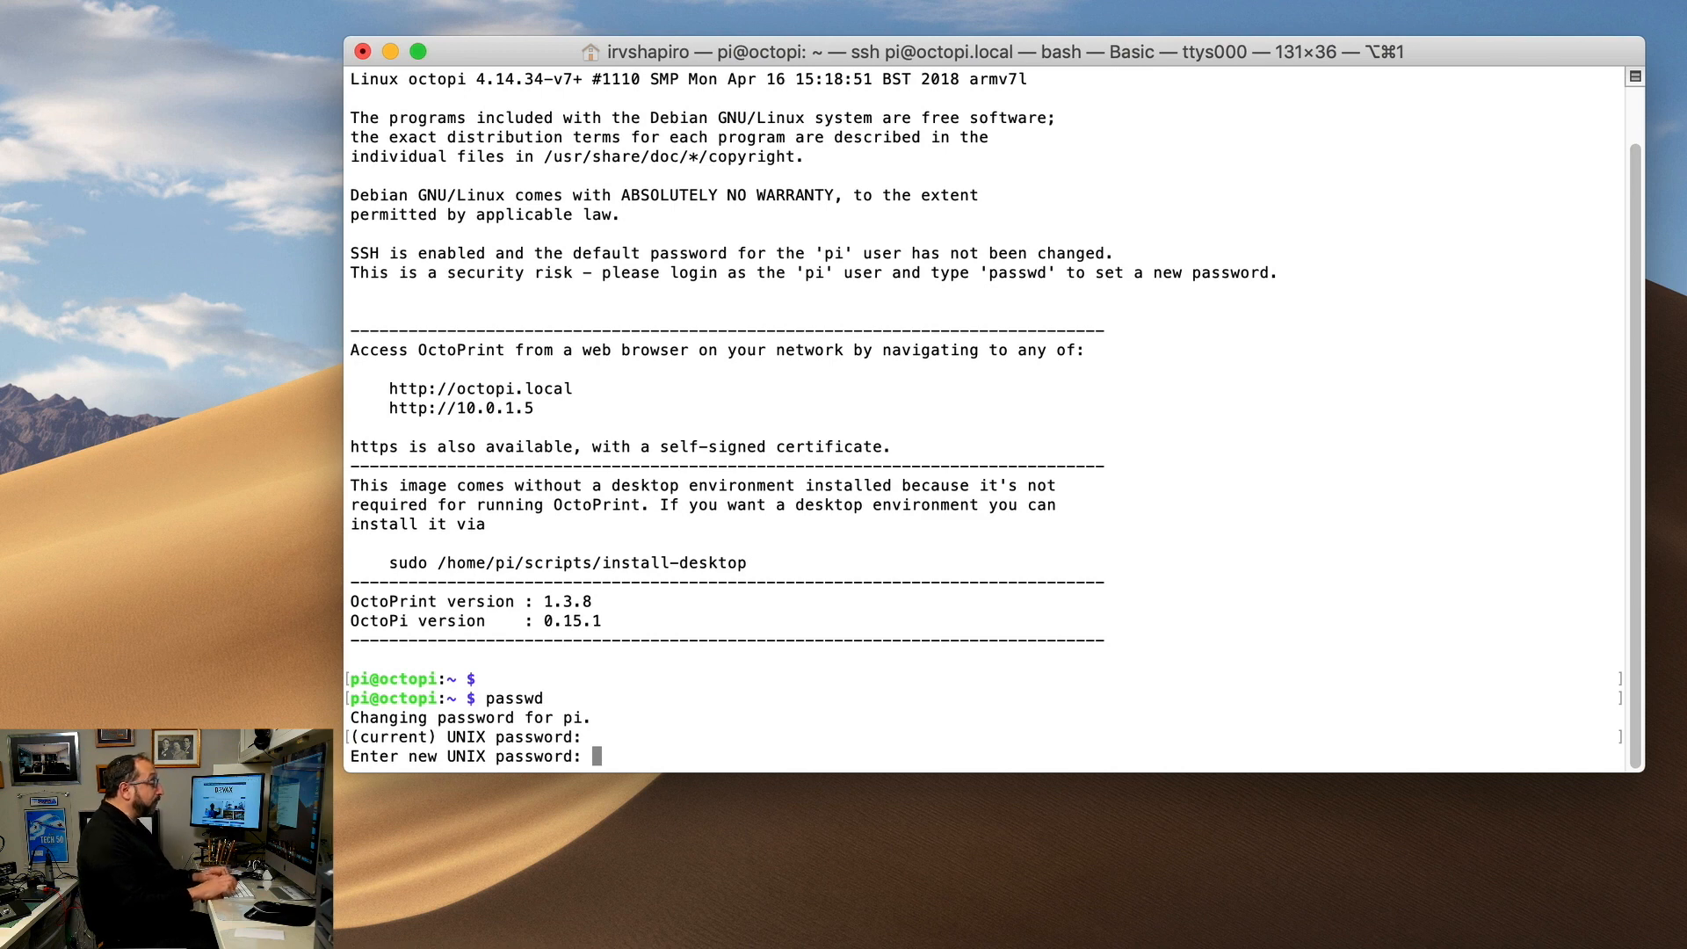
pyautogui.press('Return')
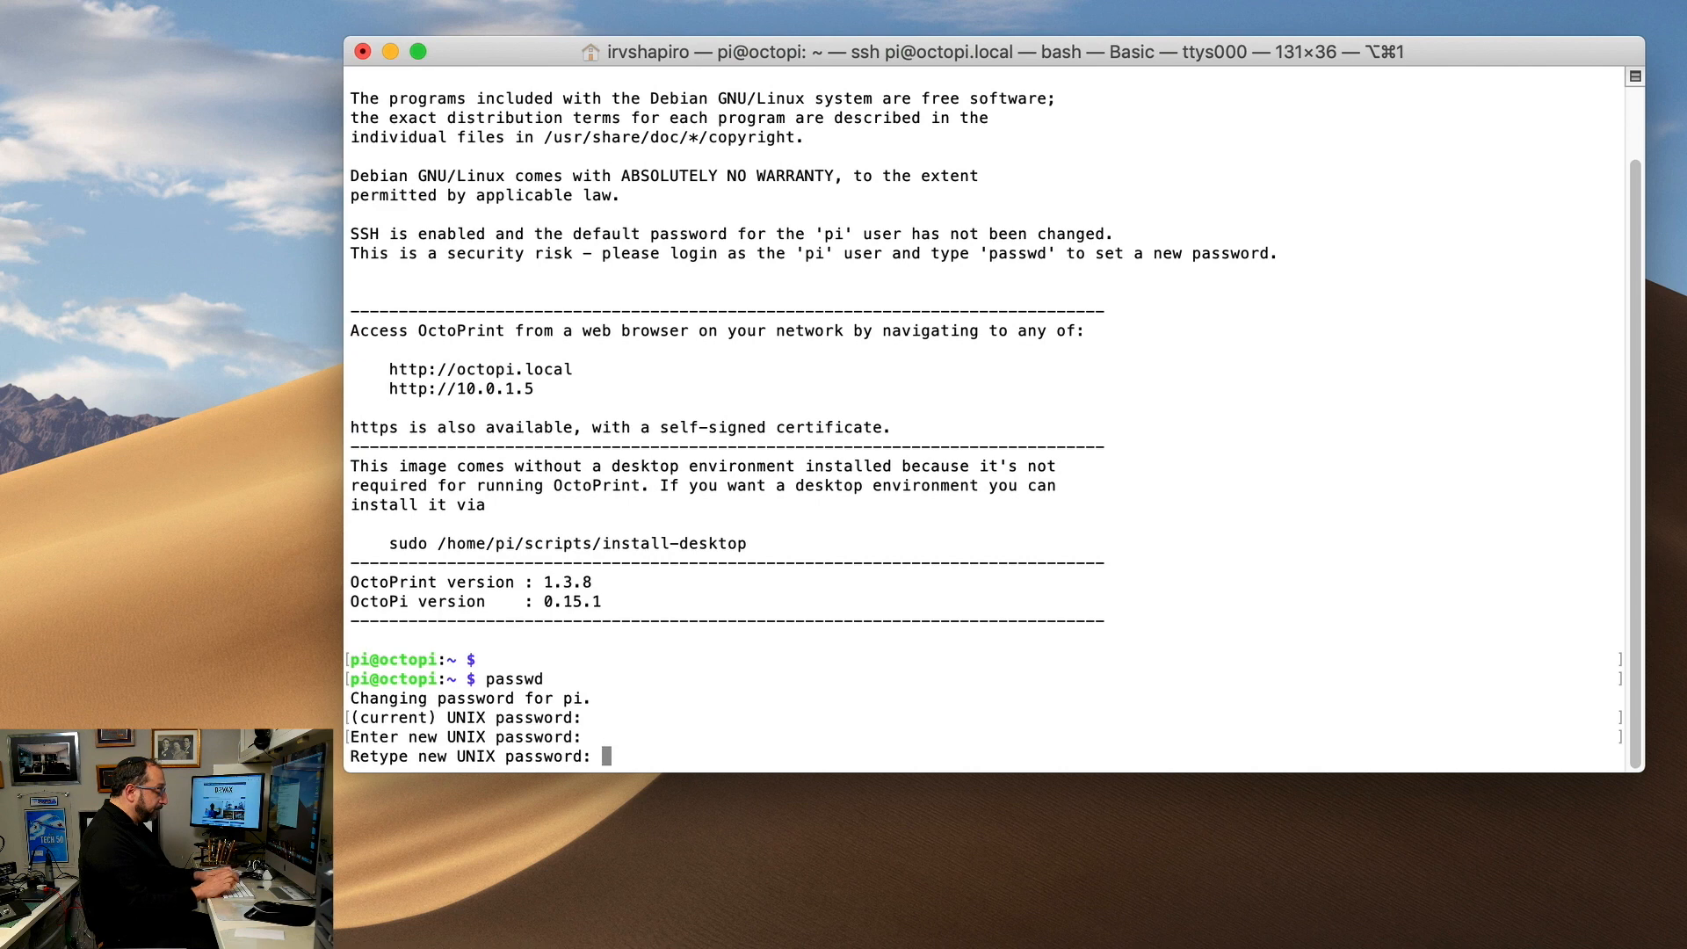
pyautogui.press('Return')
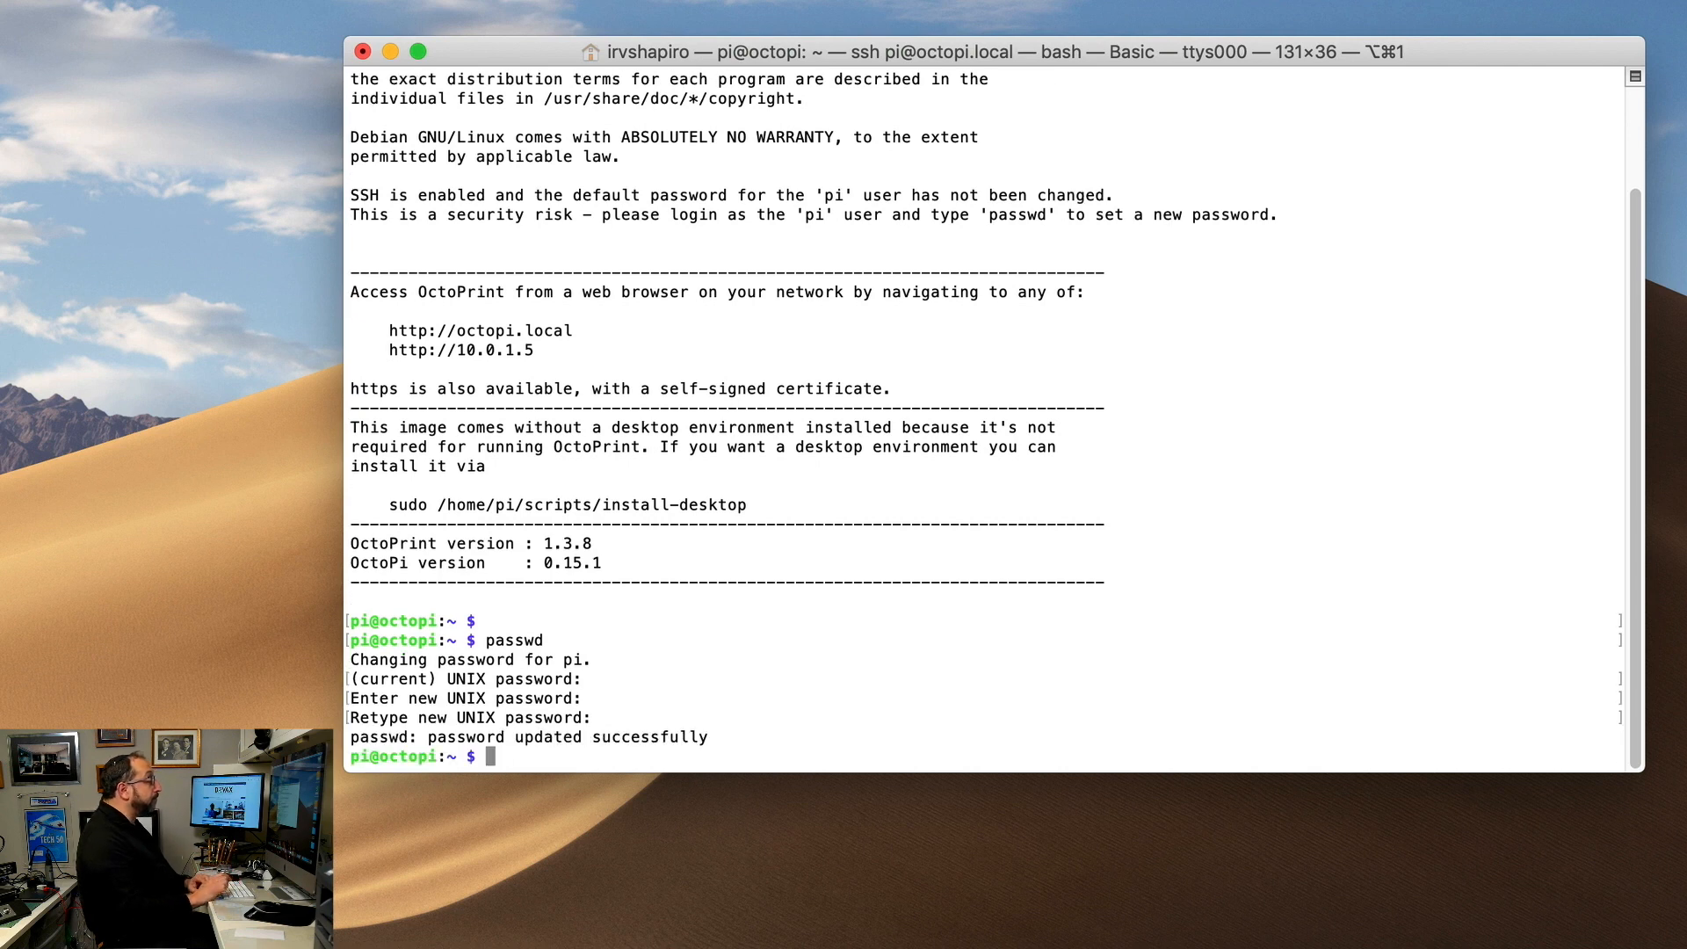
pyautogui.press('Return')
pyautogui.press('Return')
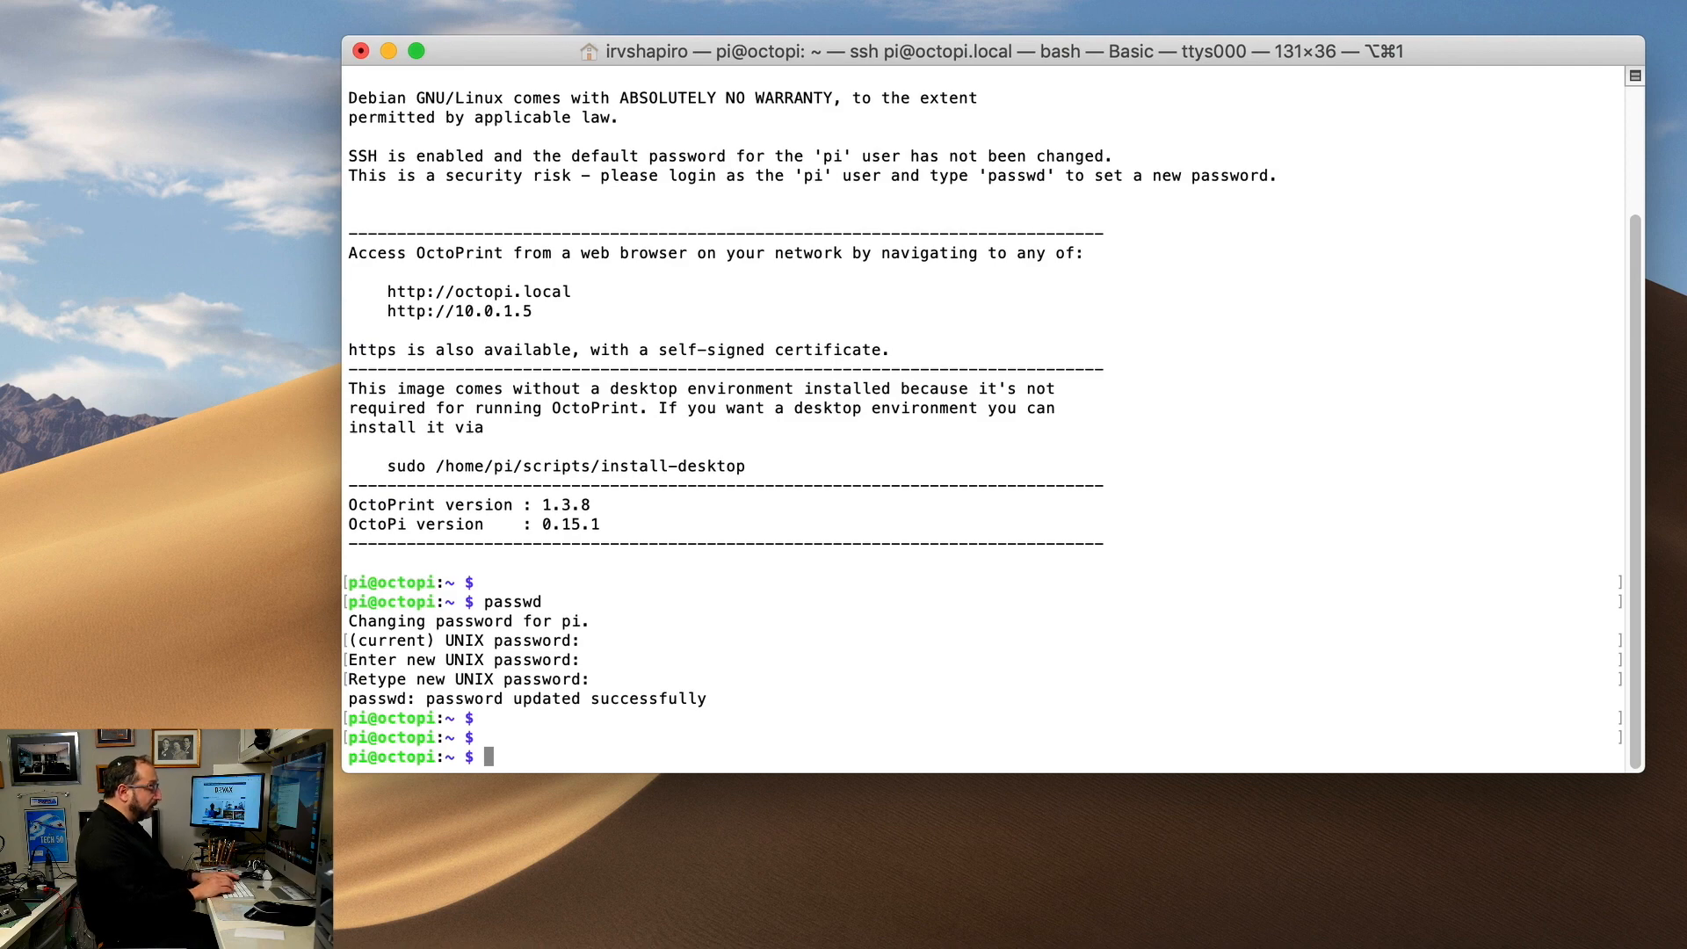
pyautogui.write('exit')
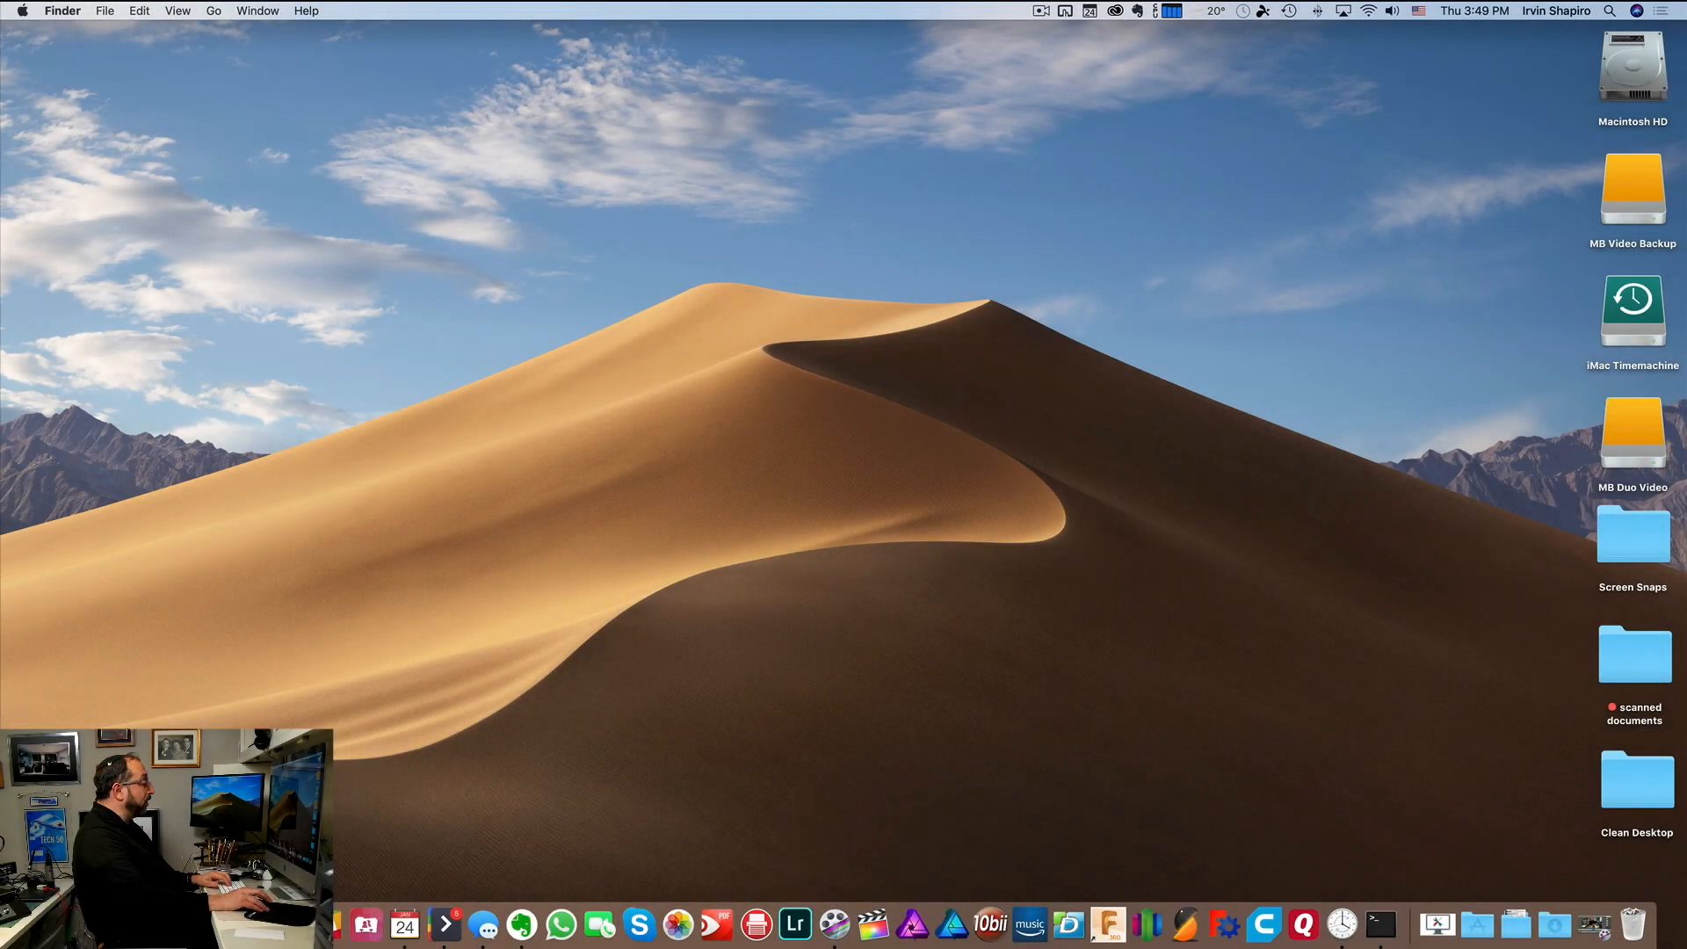
pyautogui.click(209, 924)
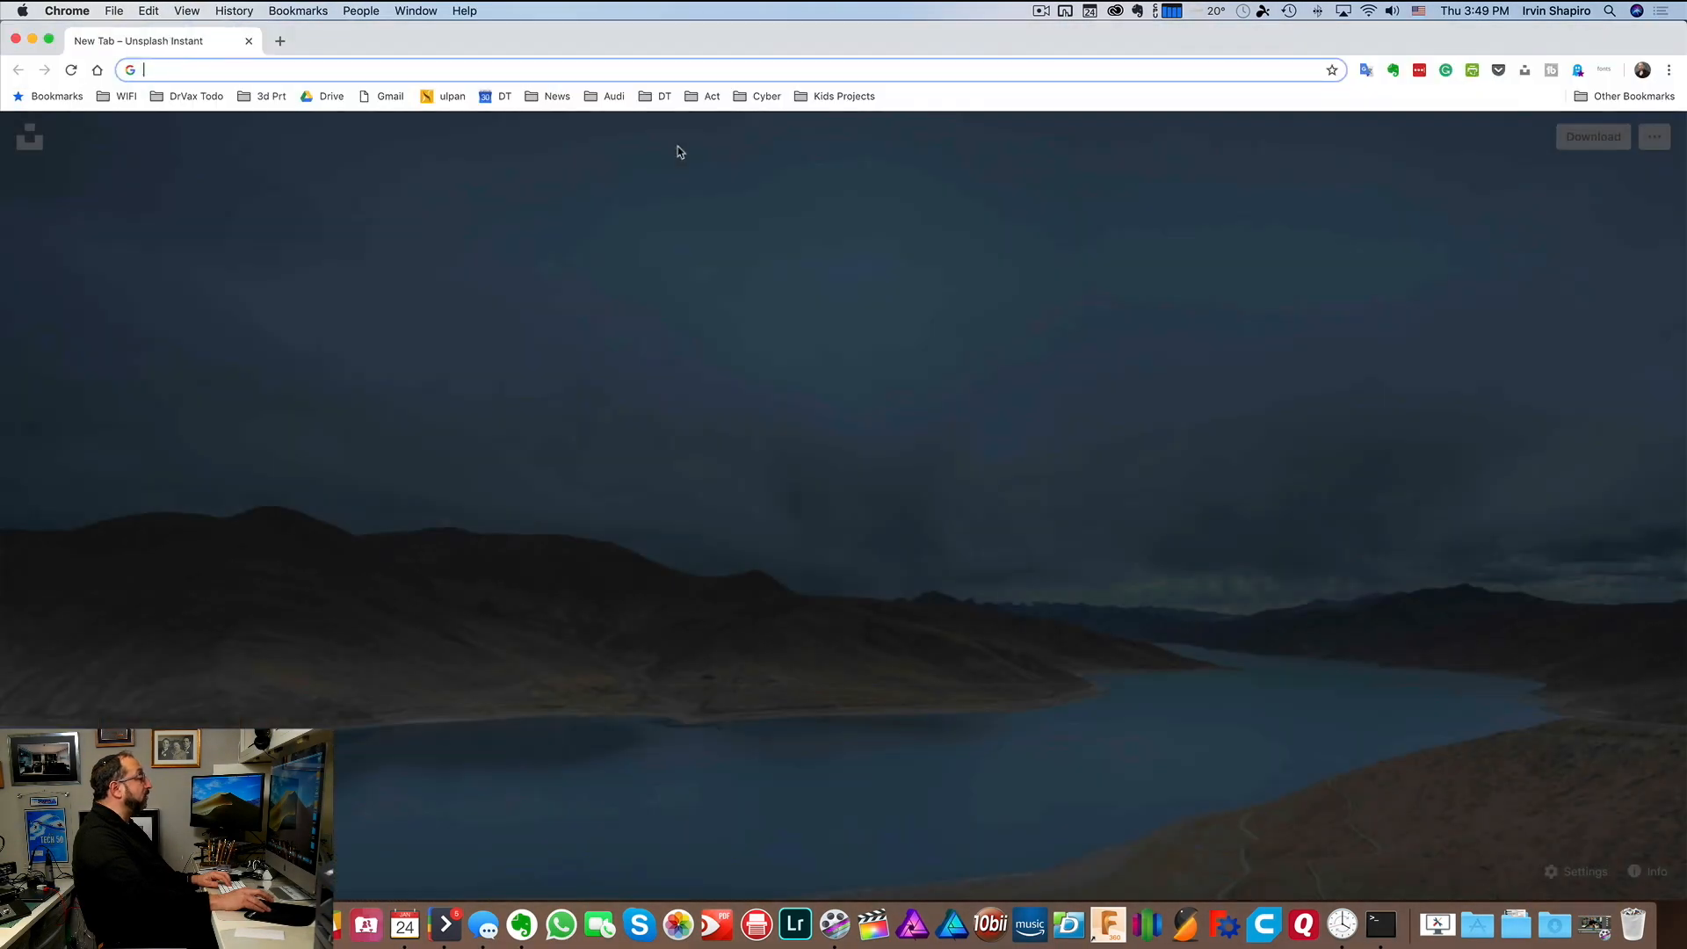
pyautogui.write('http://octopi.local')
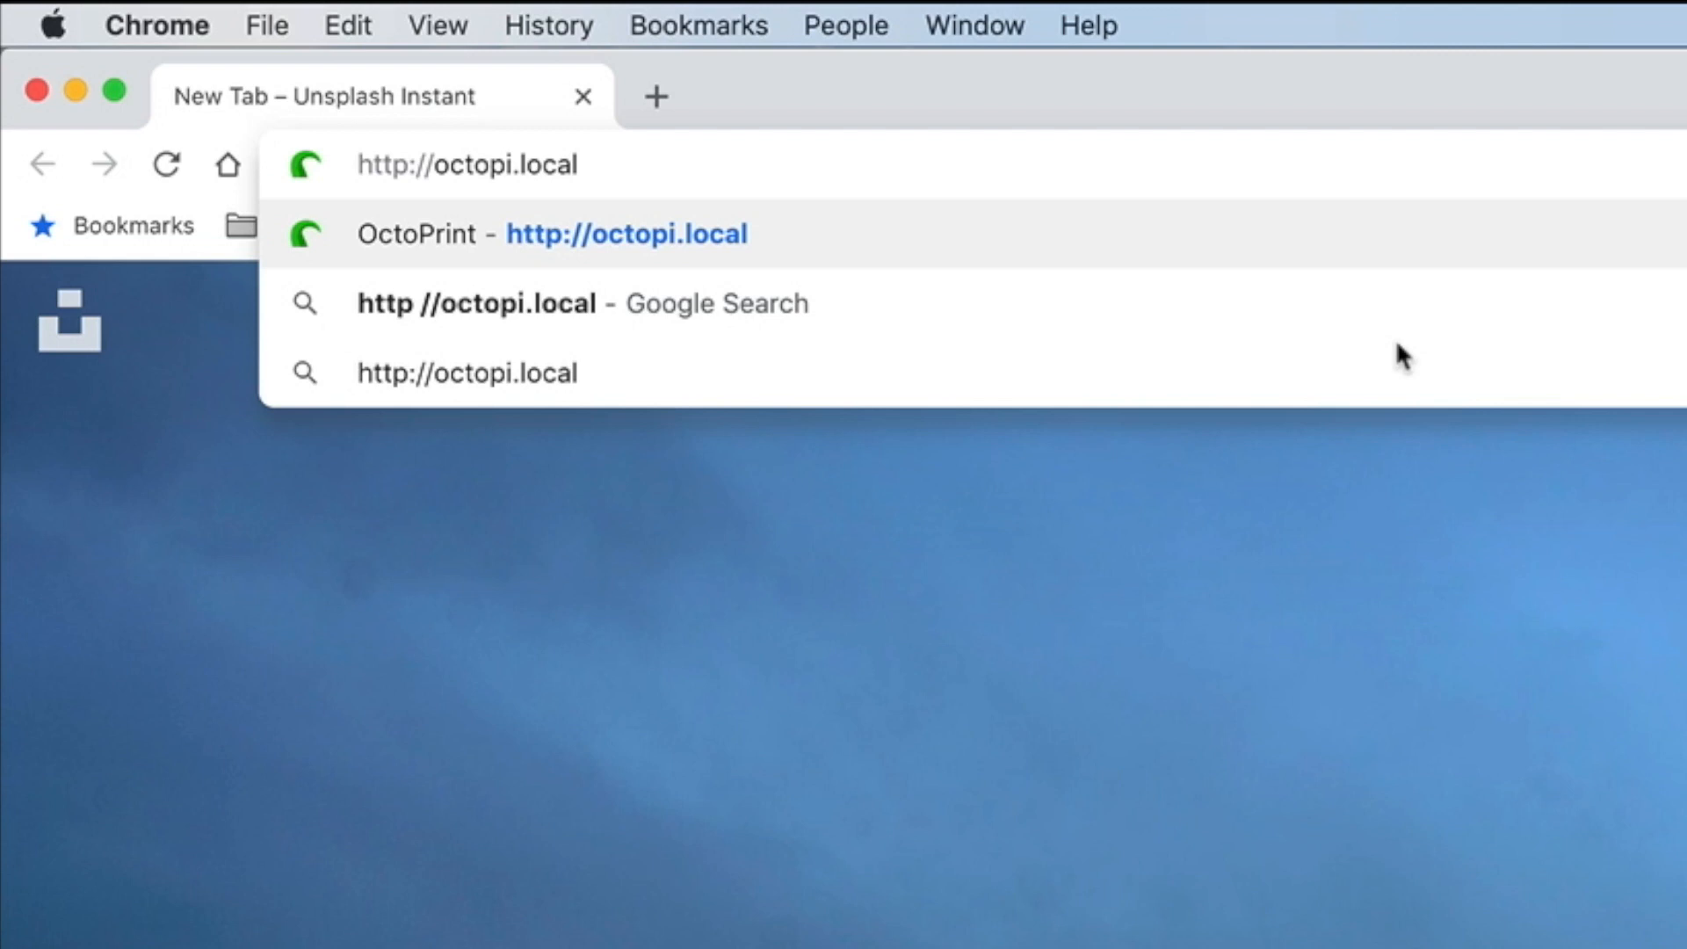
pyautogui.press('Return')
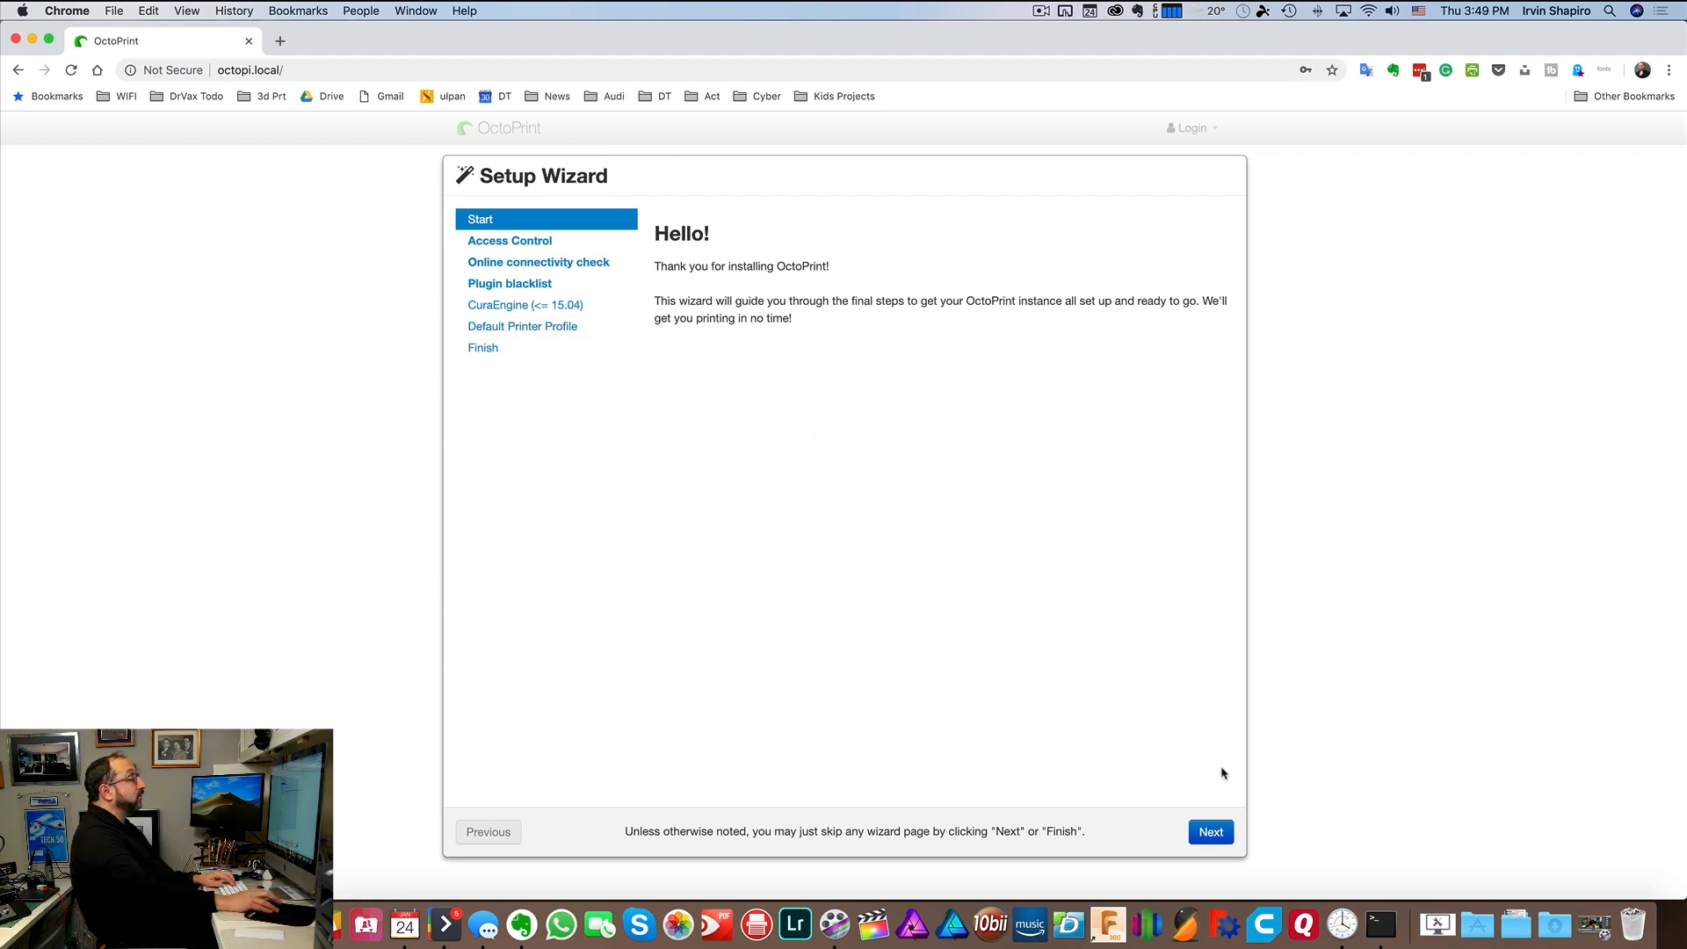
# - Create the admin account with a username and confirmed password, keeping Access Control enabled
pyautogui.click(1217, 836)
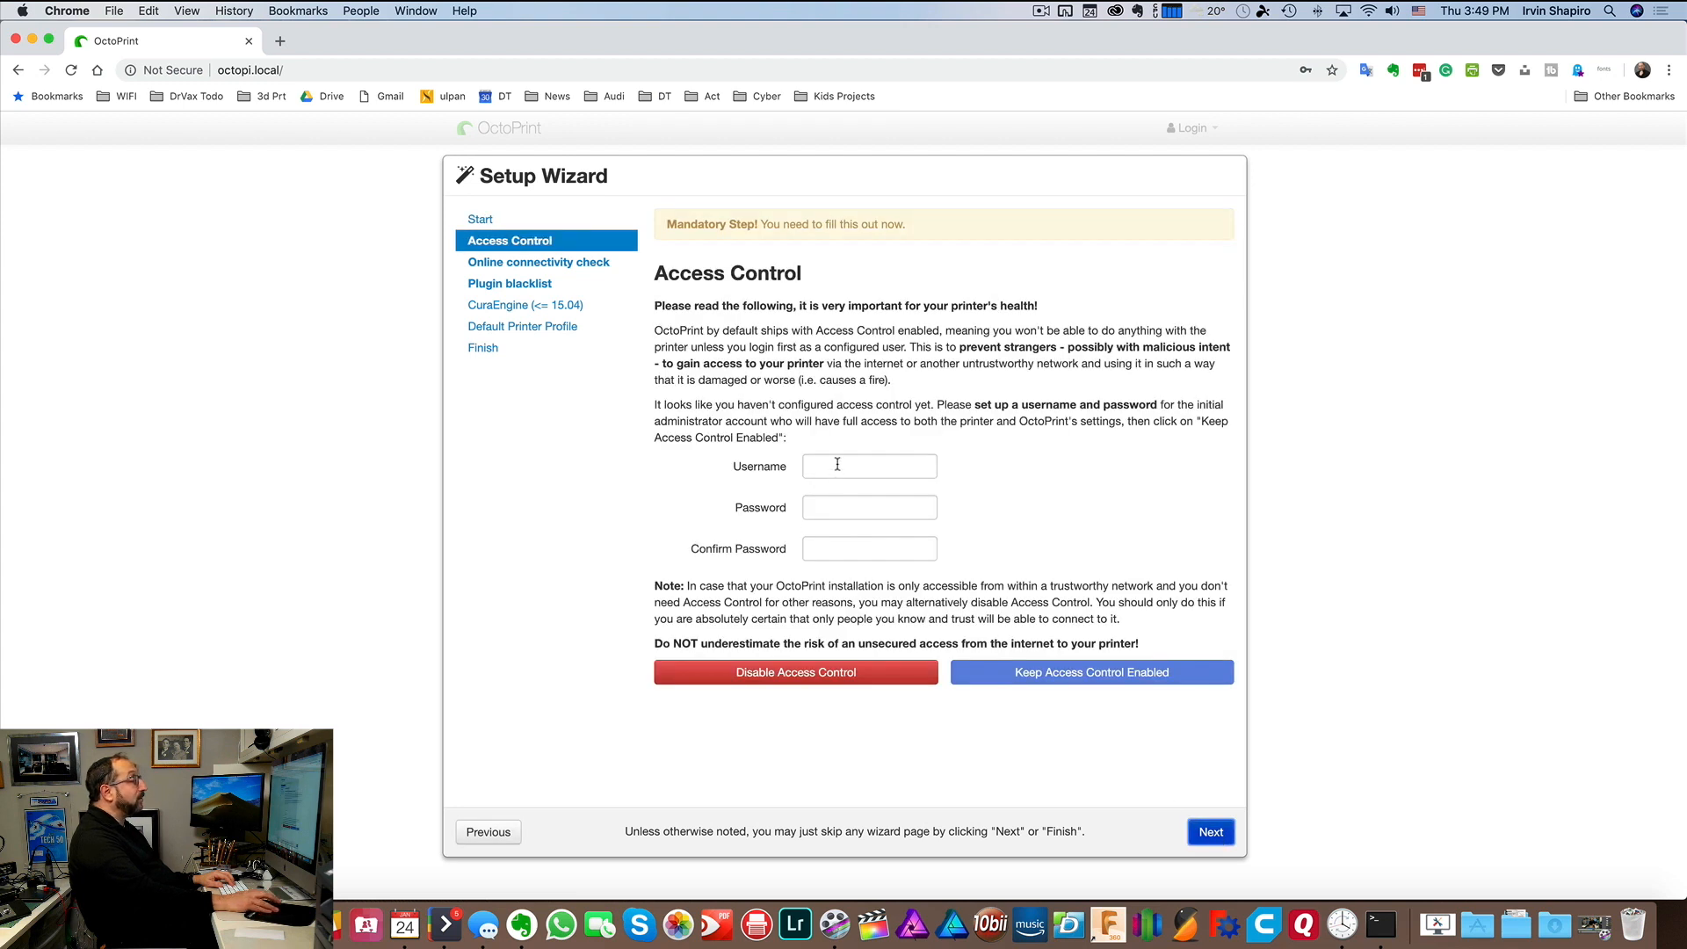
pyautogui.click(838, 464)
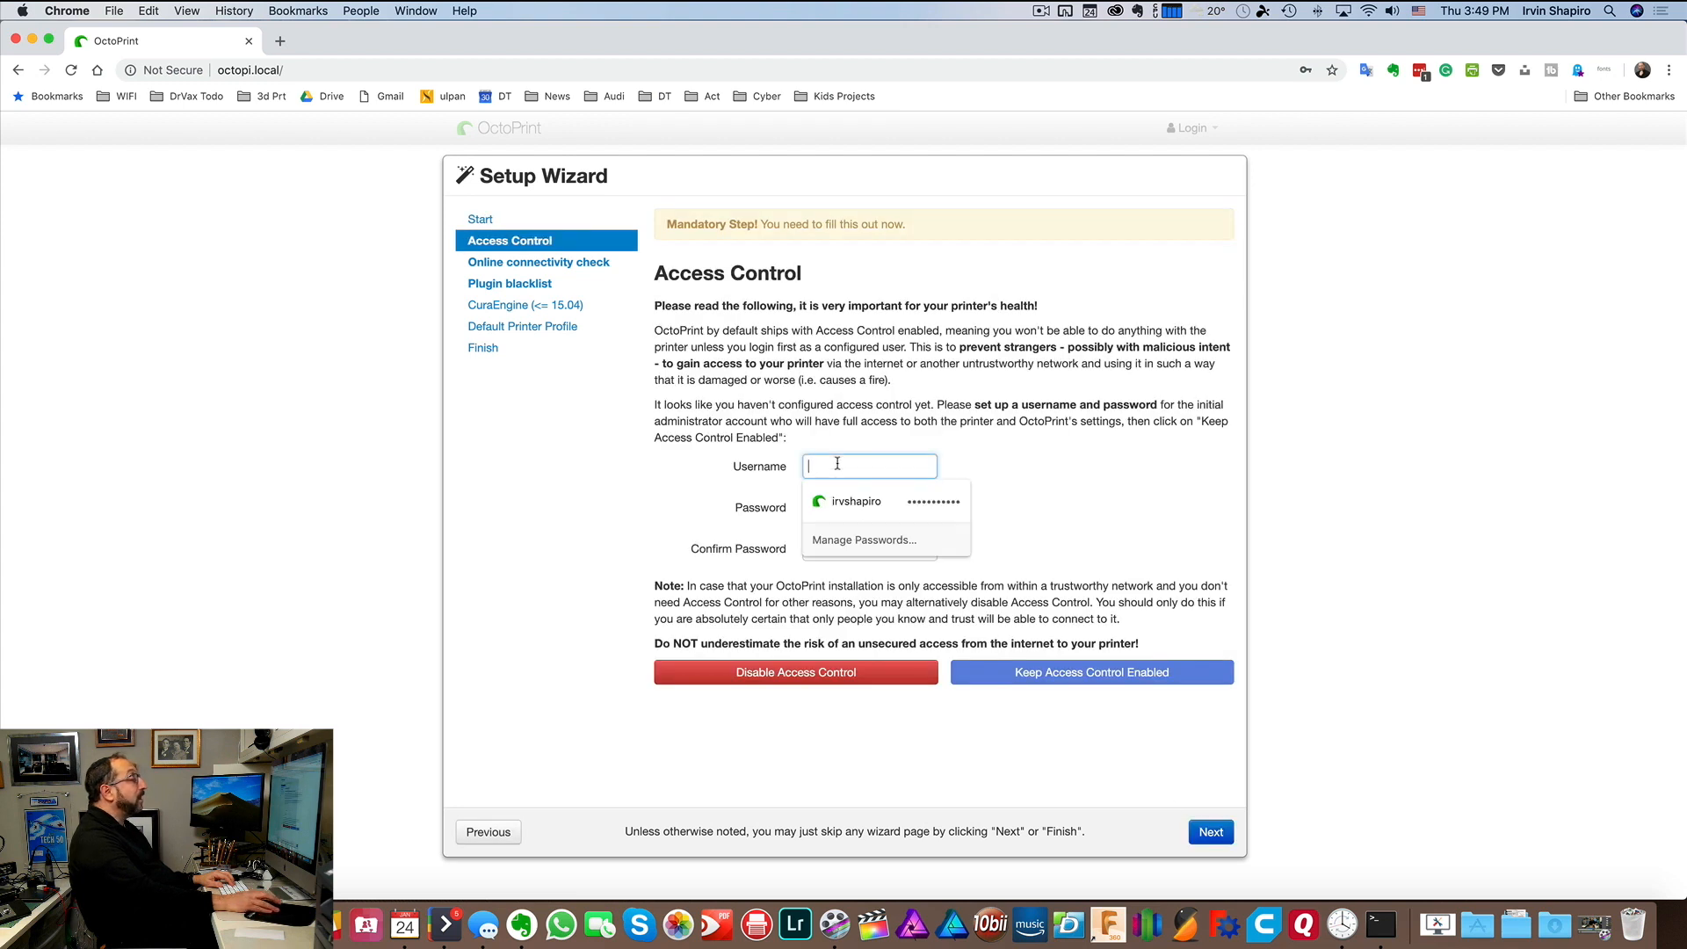
pyautogui.click(1037, 434)
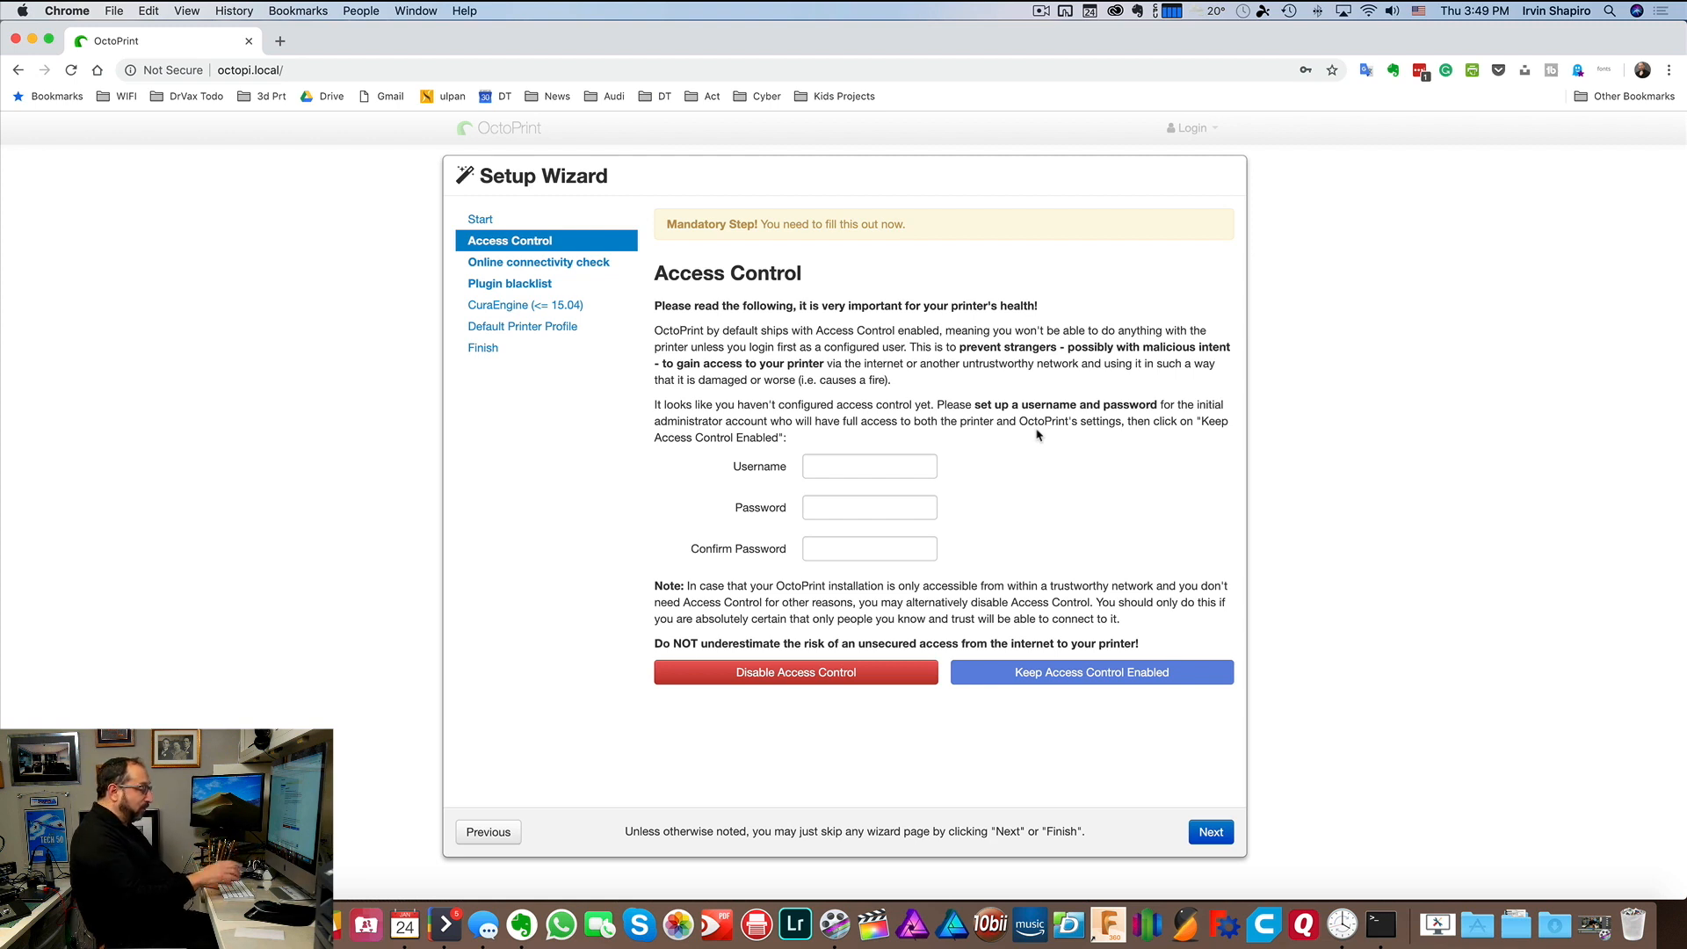
pyautogui.click(859, 466)
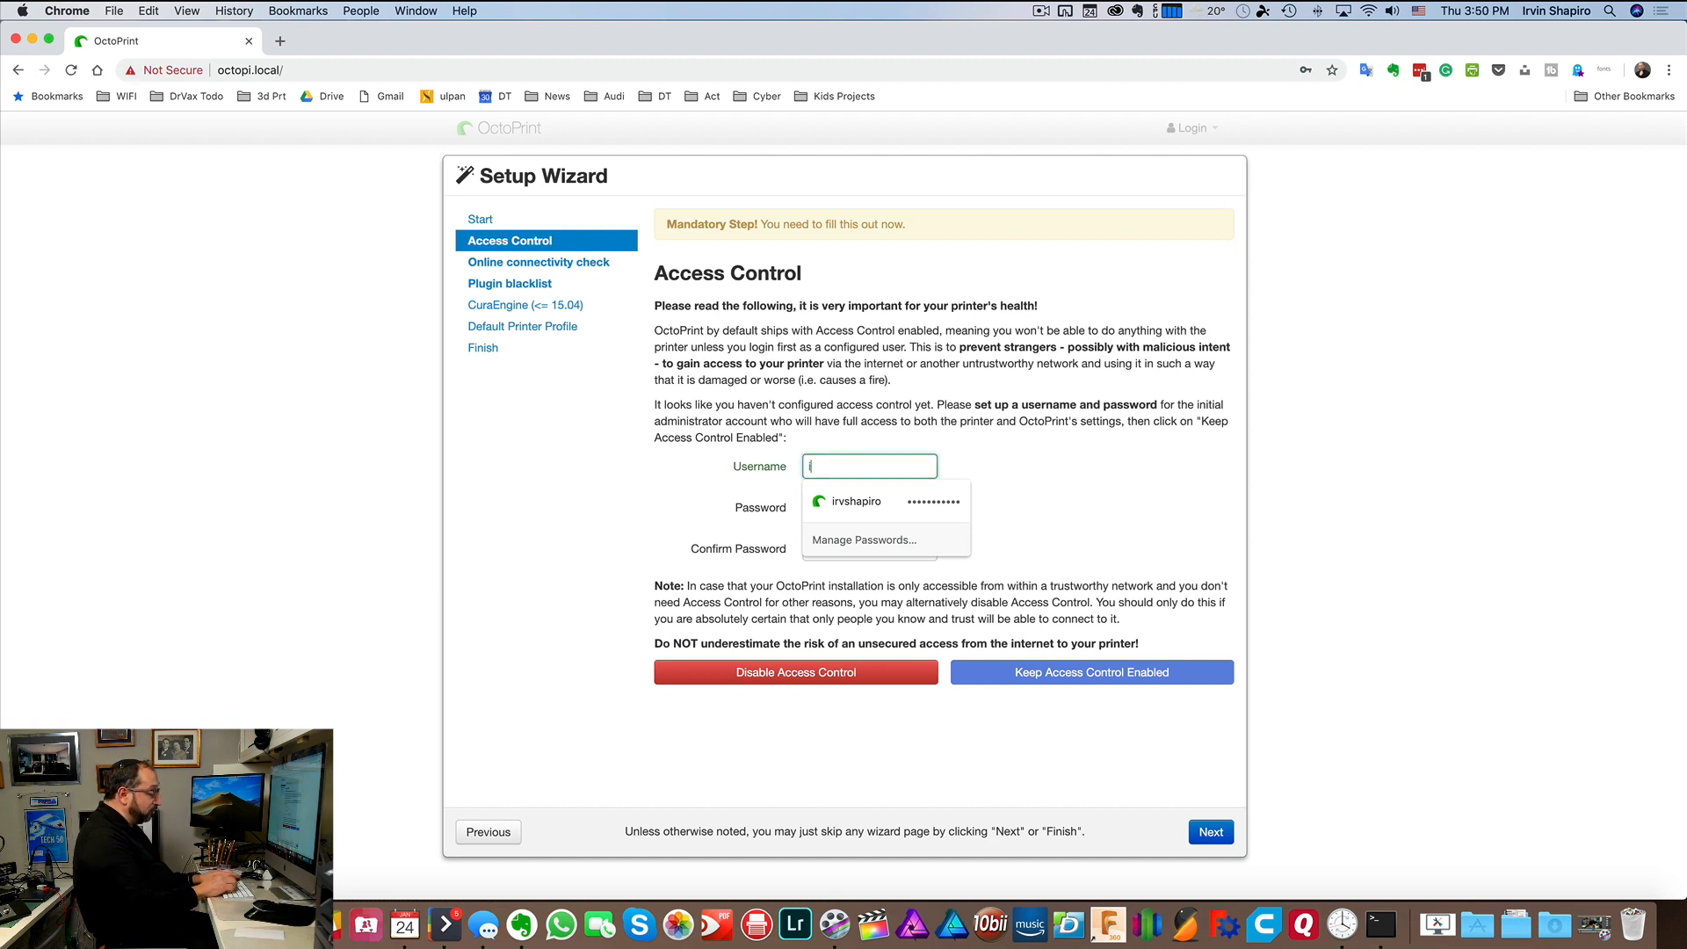
pyautogui.write('irvshapir')
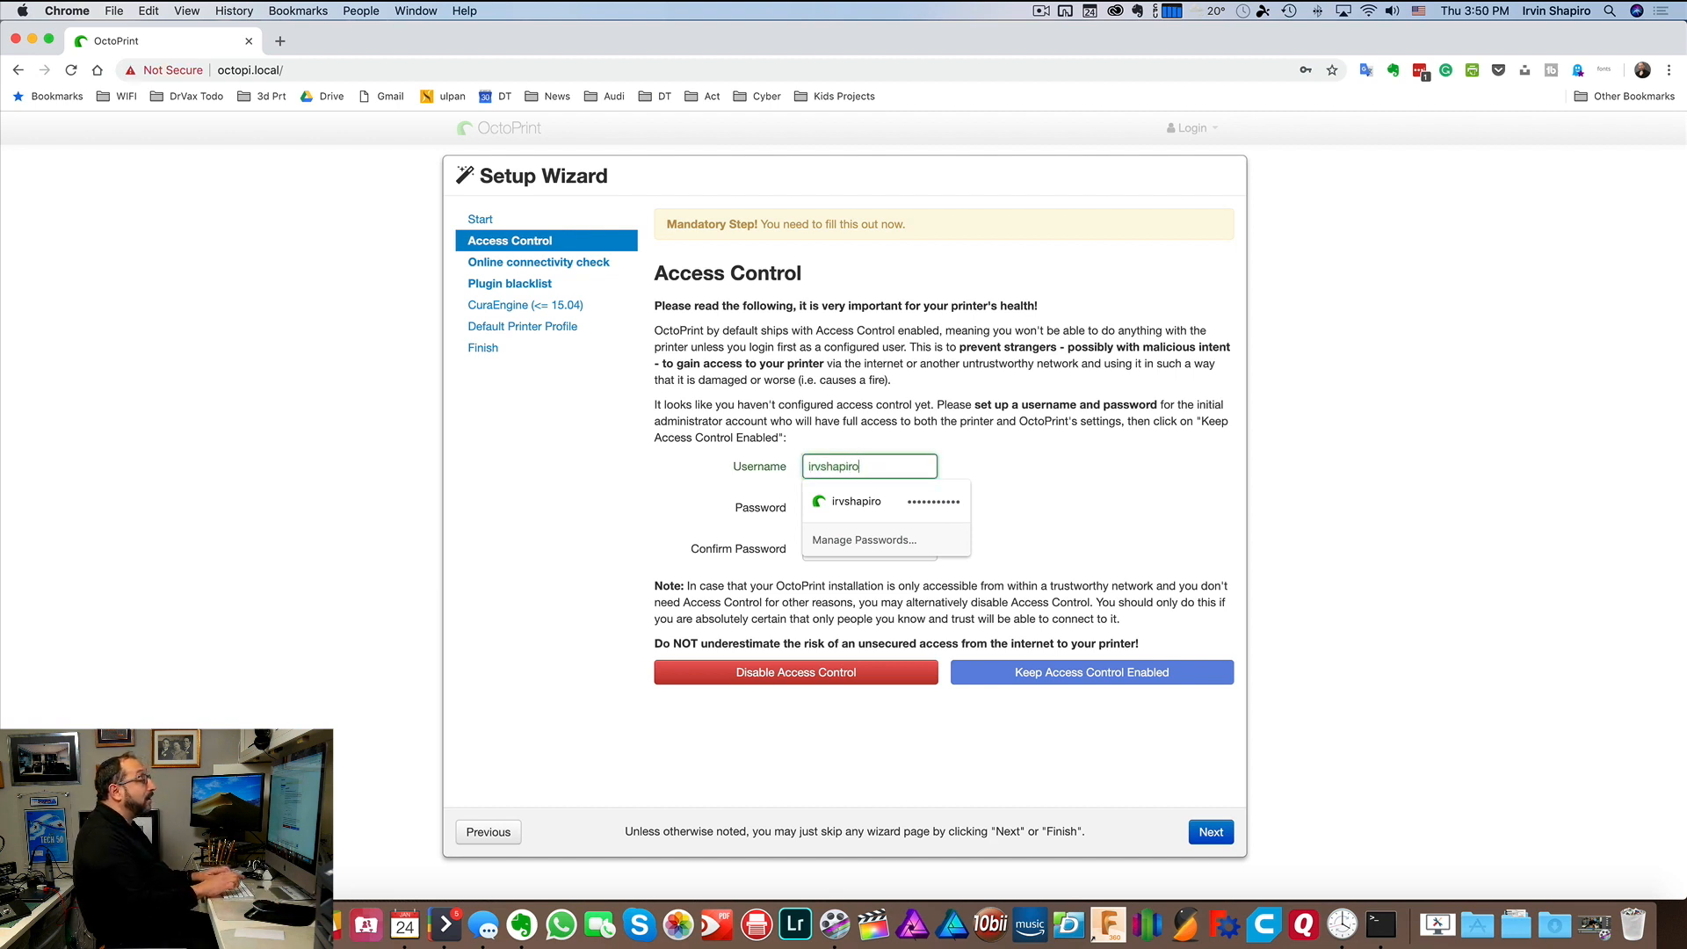
pyautogui.write('o')
pyautogui.click(816, 507)
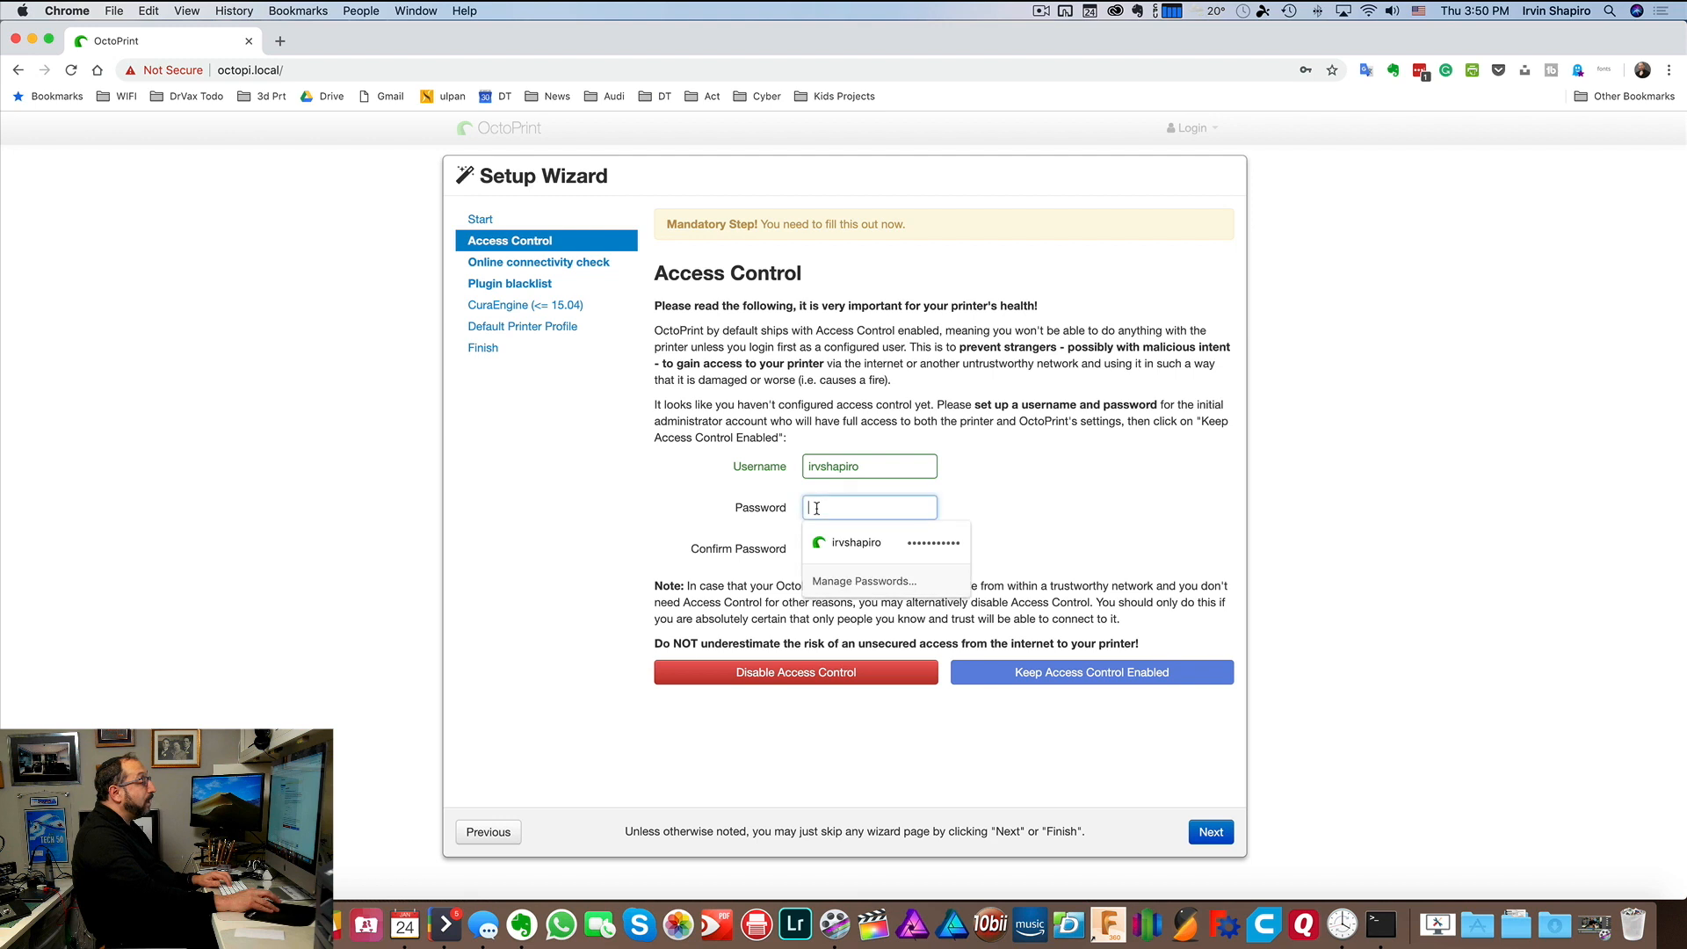
pyautogui.write('•••••')
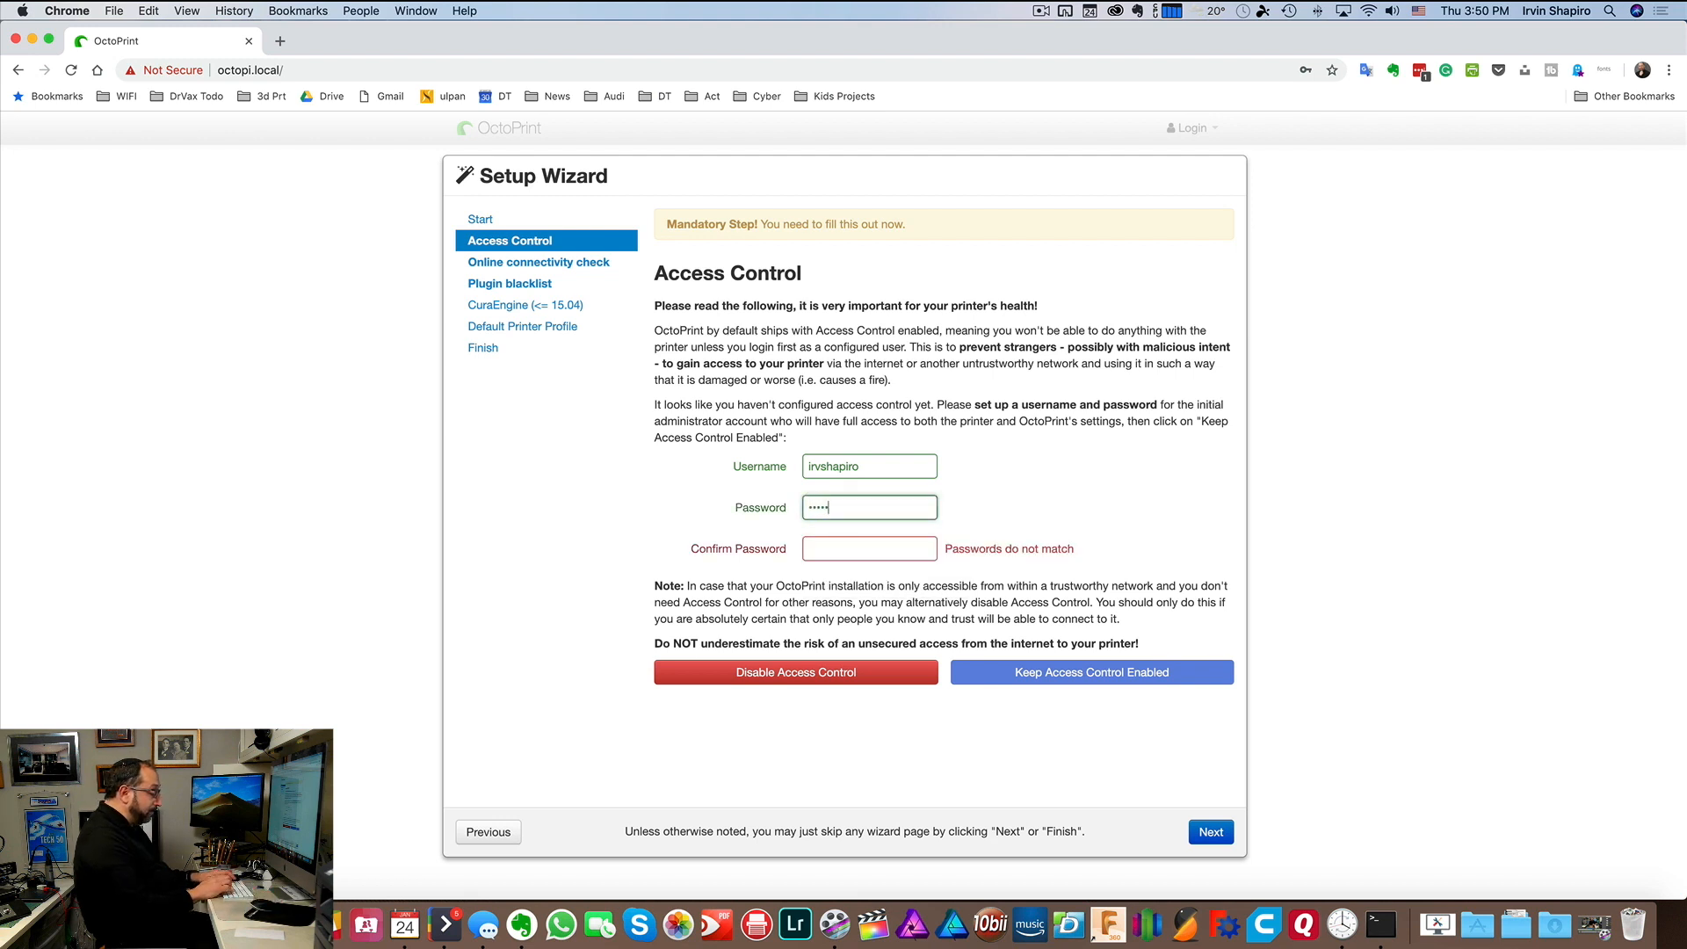
pyautogui.click(827, 551)
pyautogui.write('•••••••••••')
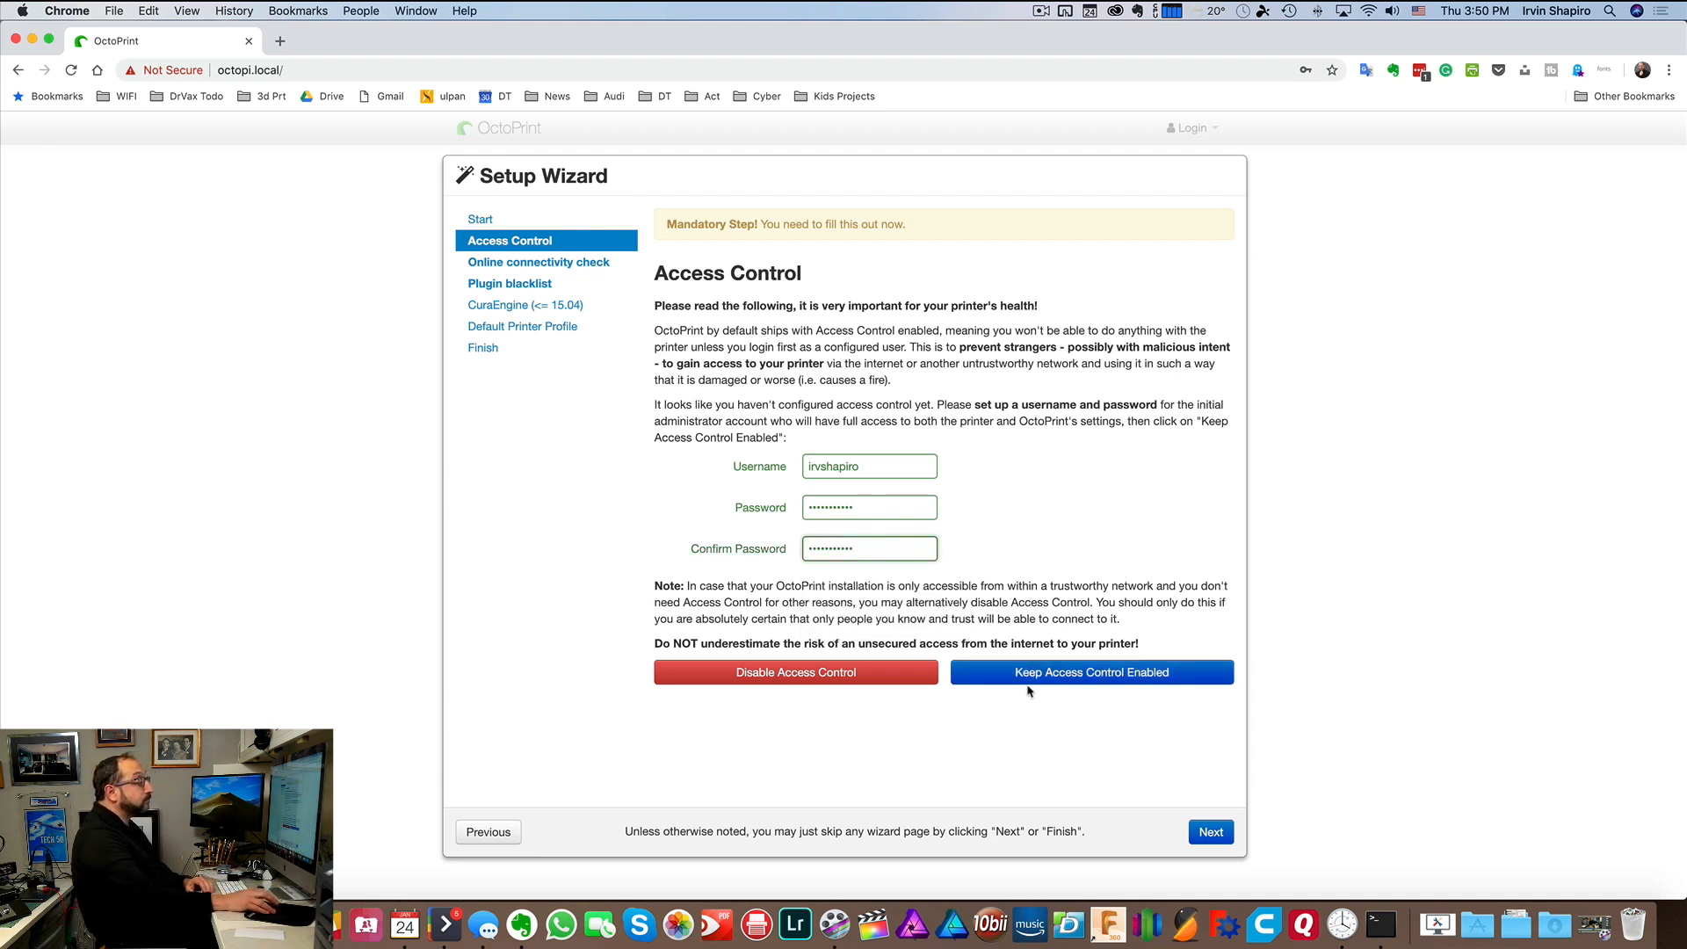
pyautogui.click(1076, 685)
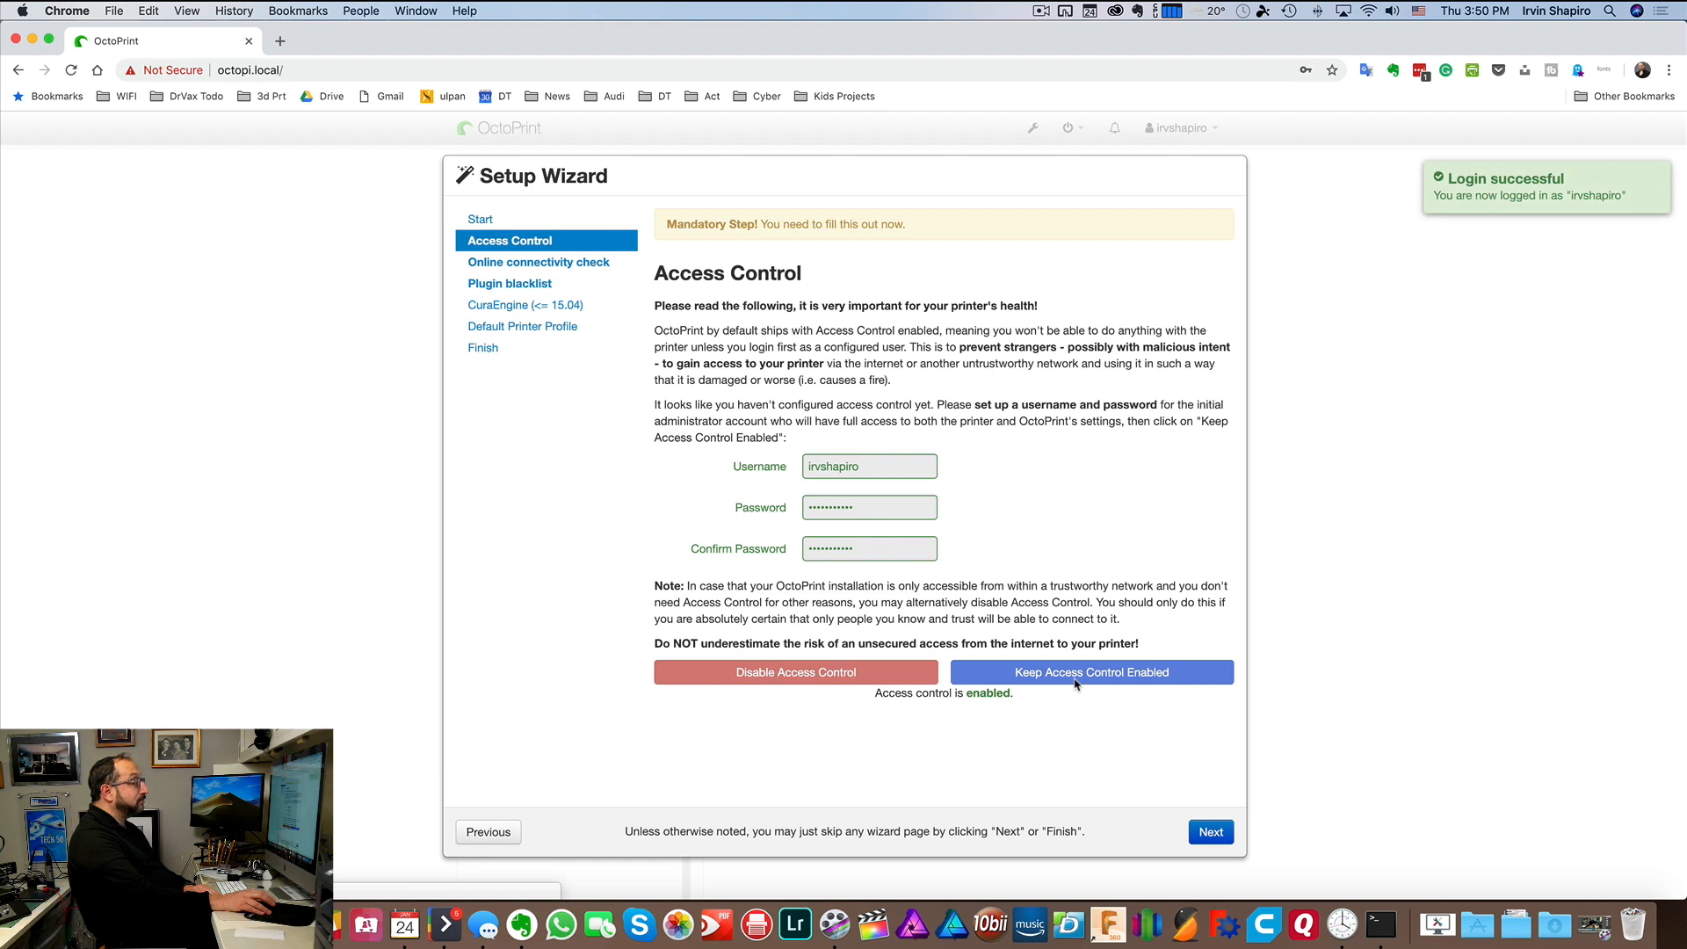
pyautogui.click(1209, 836)
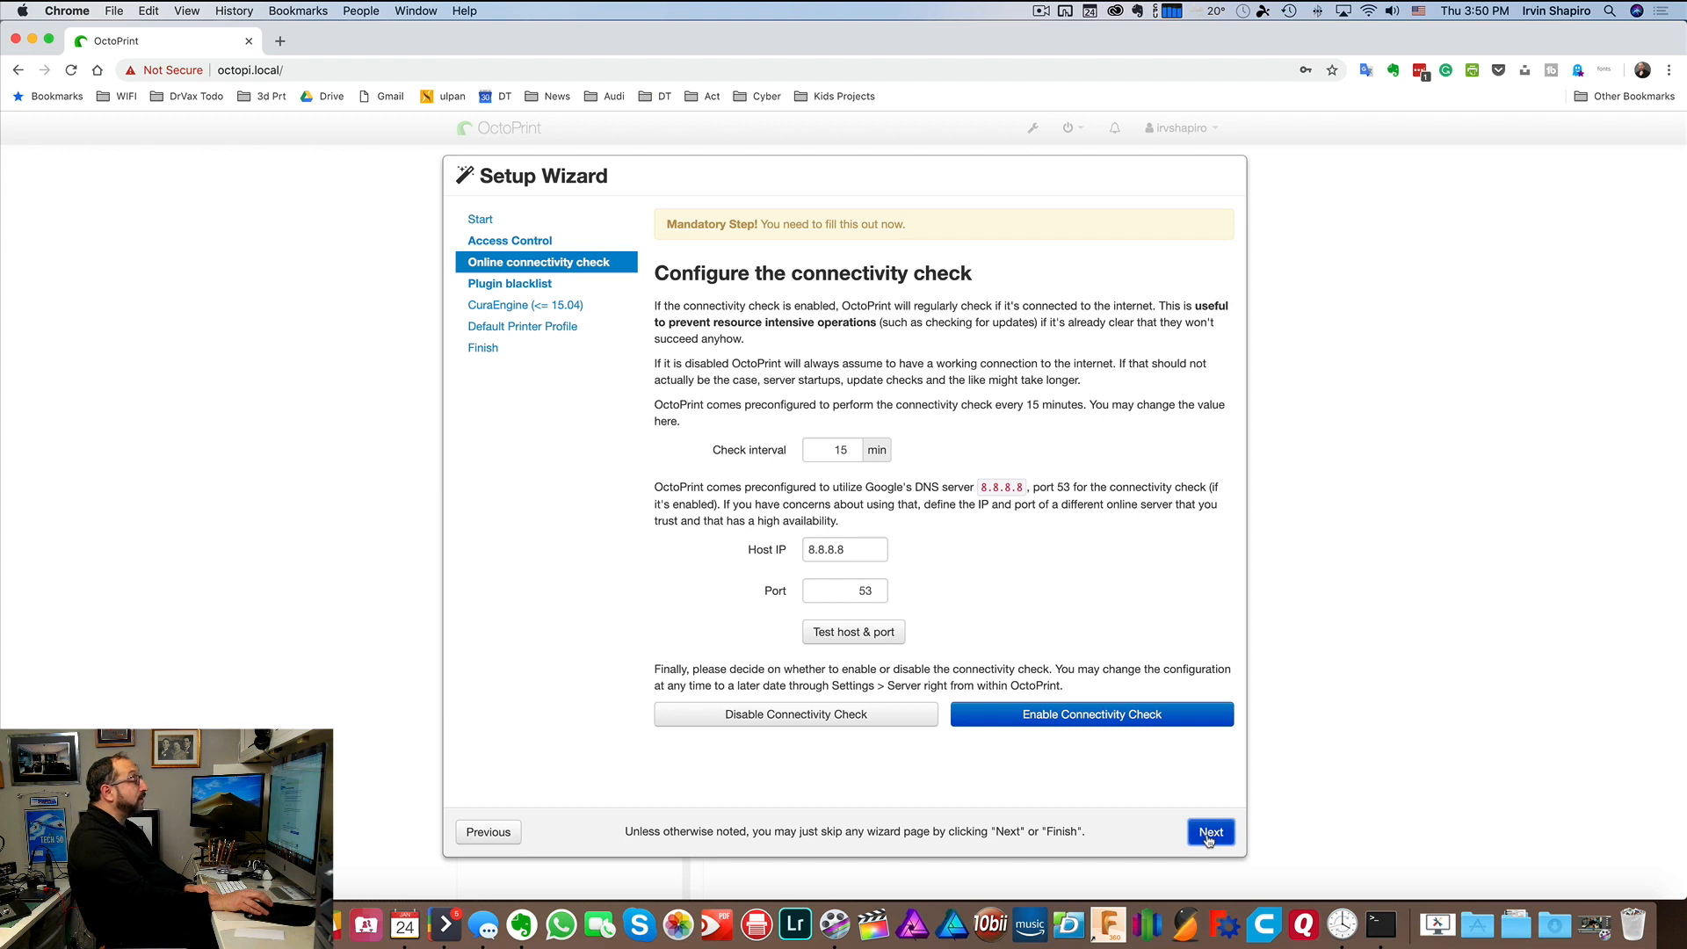
# - Enable the Connectivity Check and Plugin Blacklist Processing on their wizard pages
pyautogui.click(1119, 720)
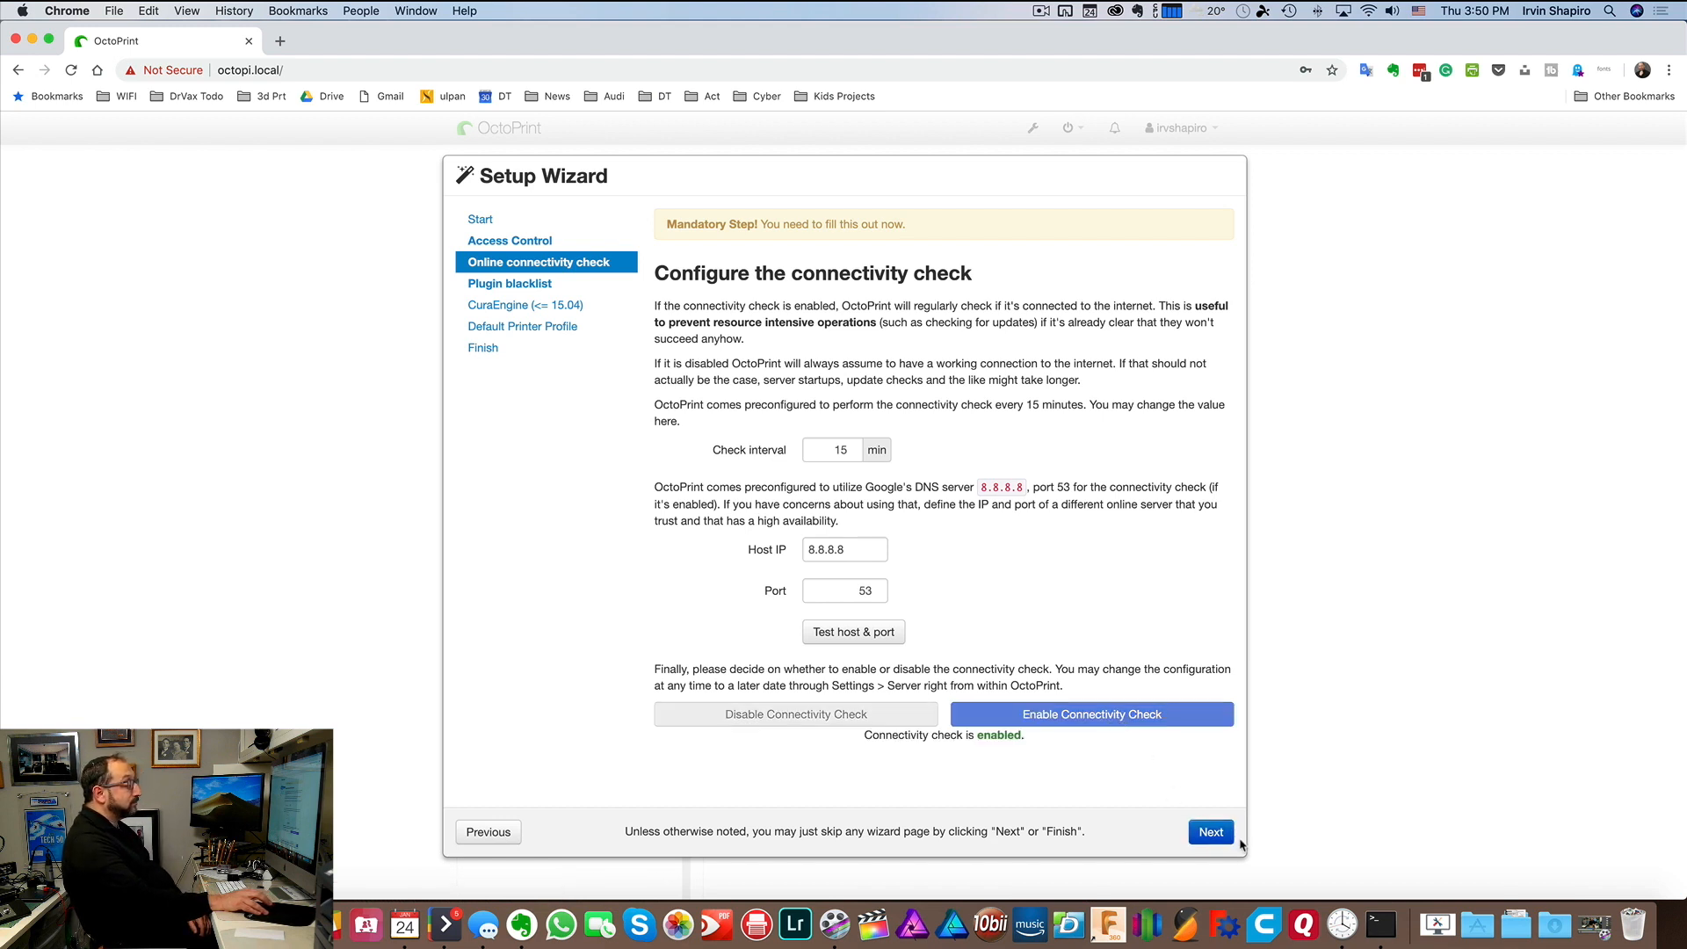
pyautogui.click(1211, 832)
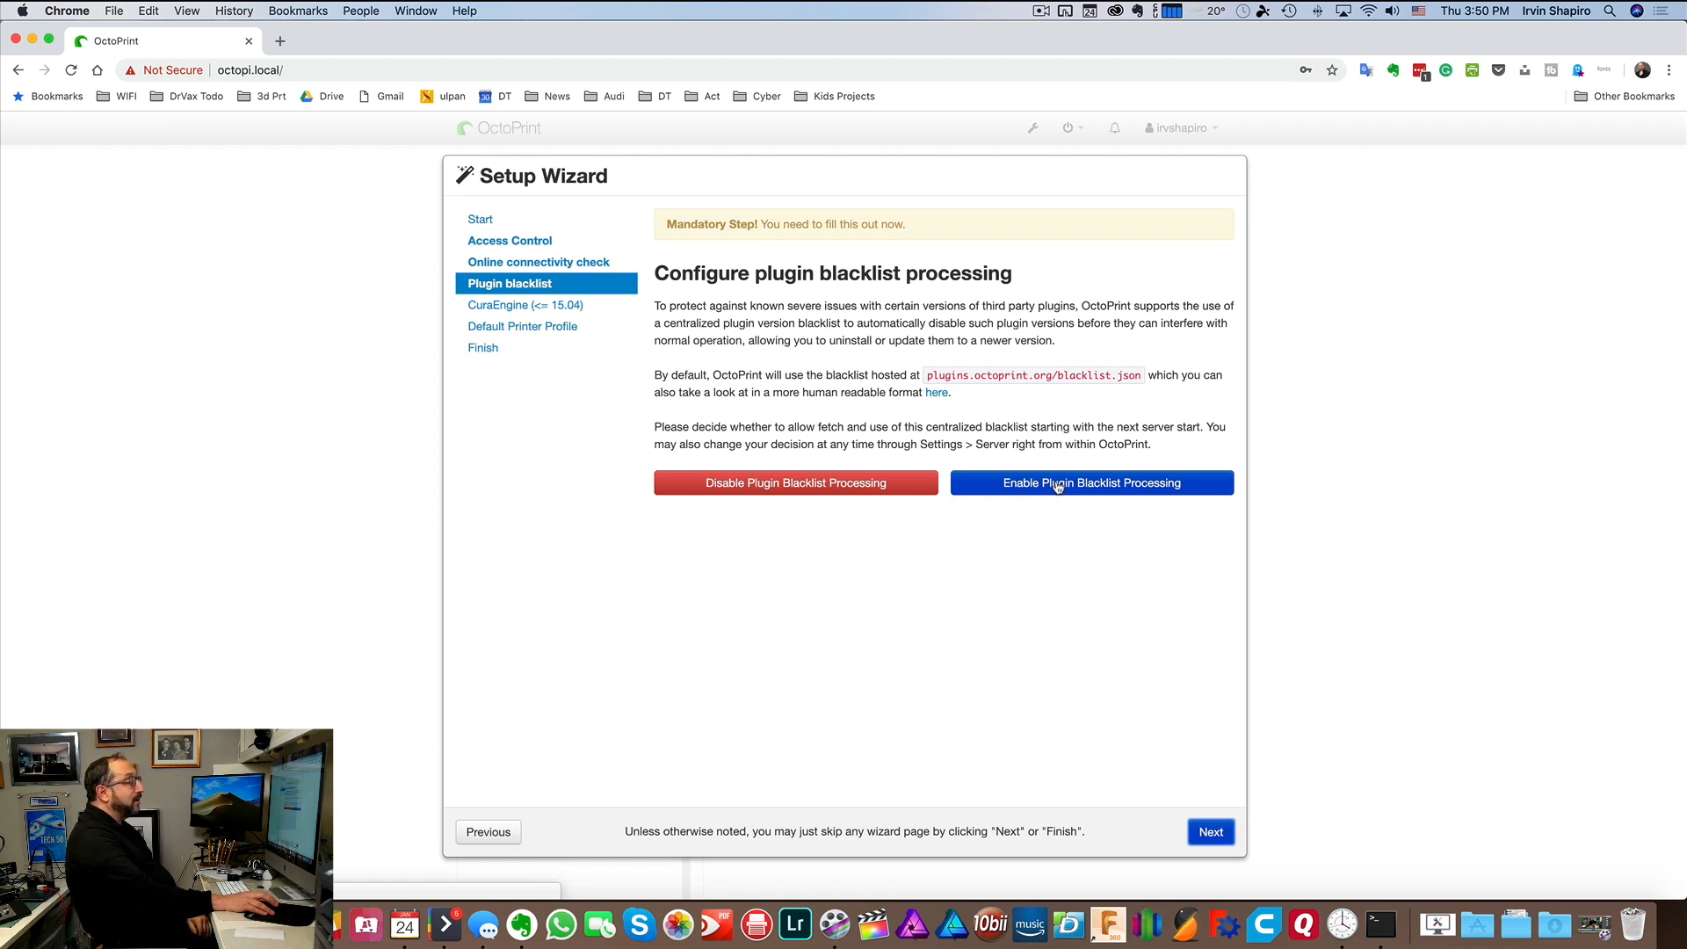
pyautogui.click(1058, 487)
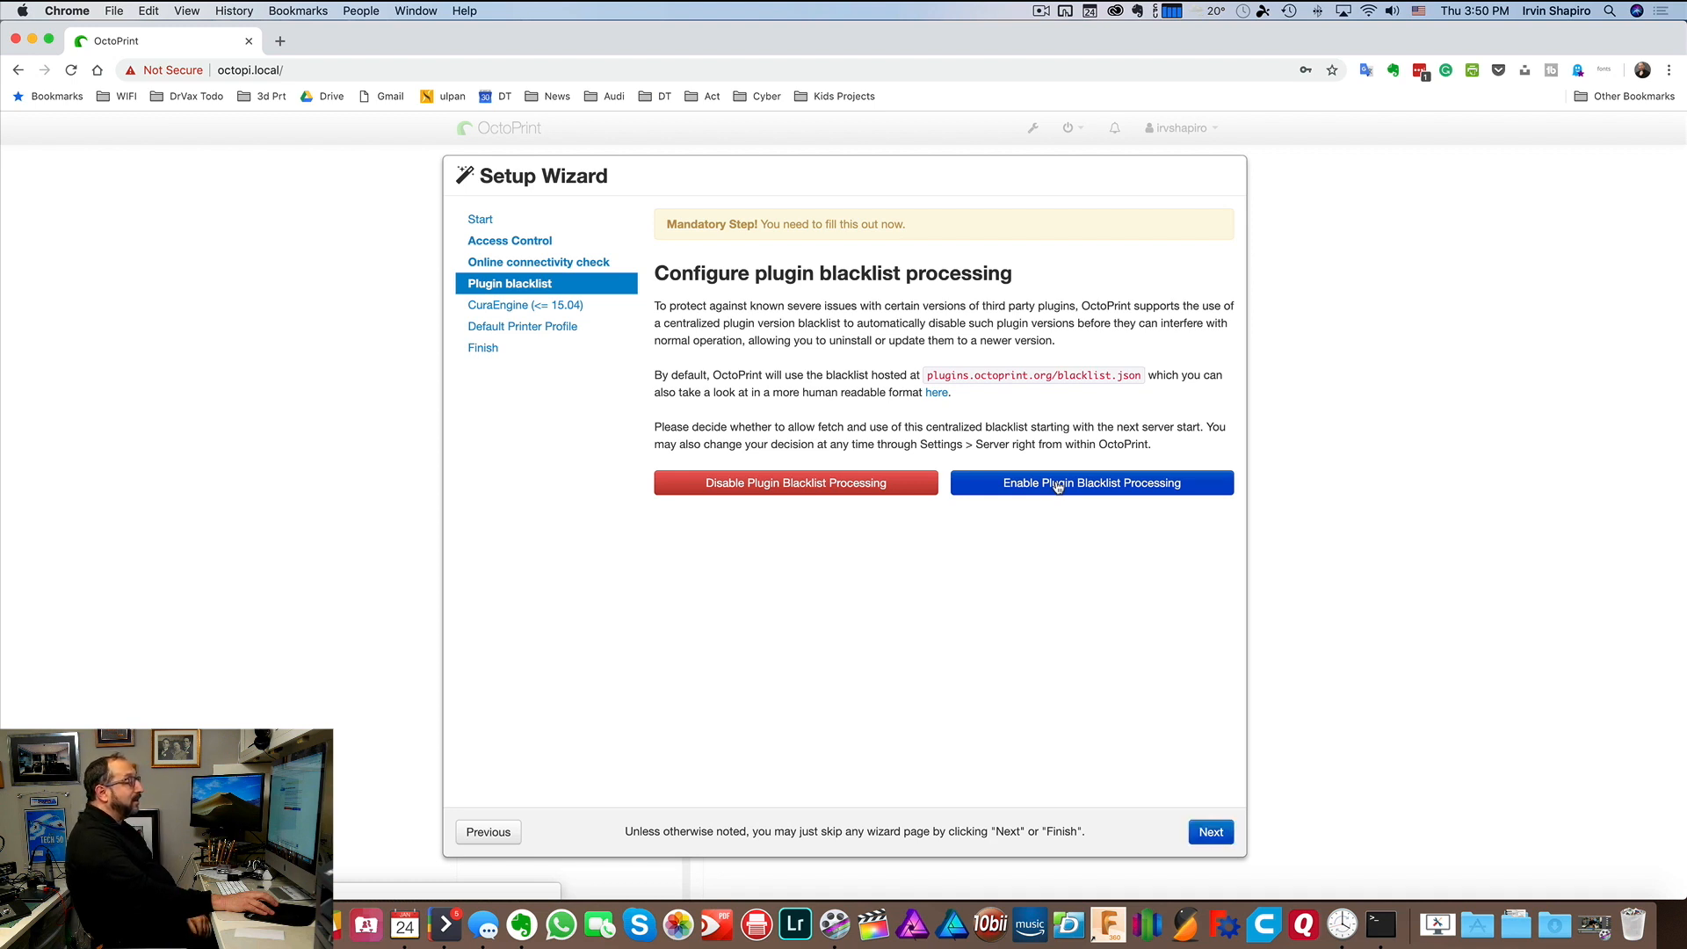
pyautogui.click(1211, 832)
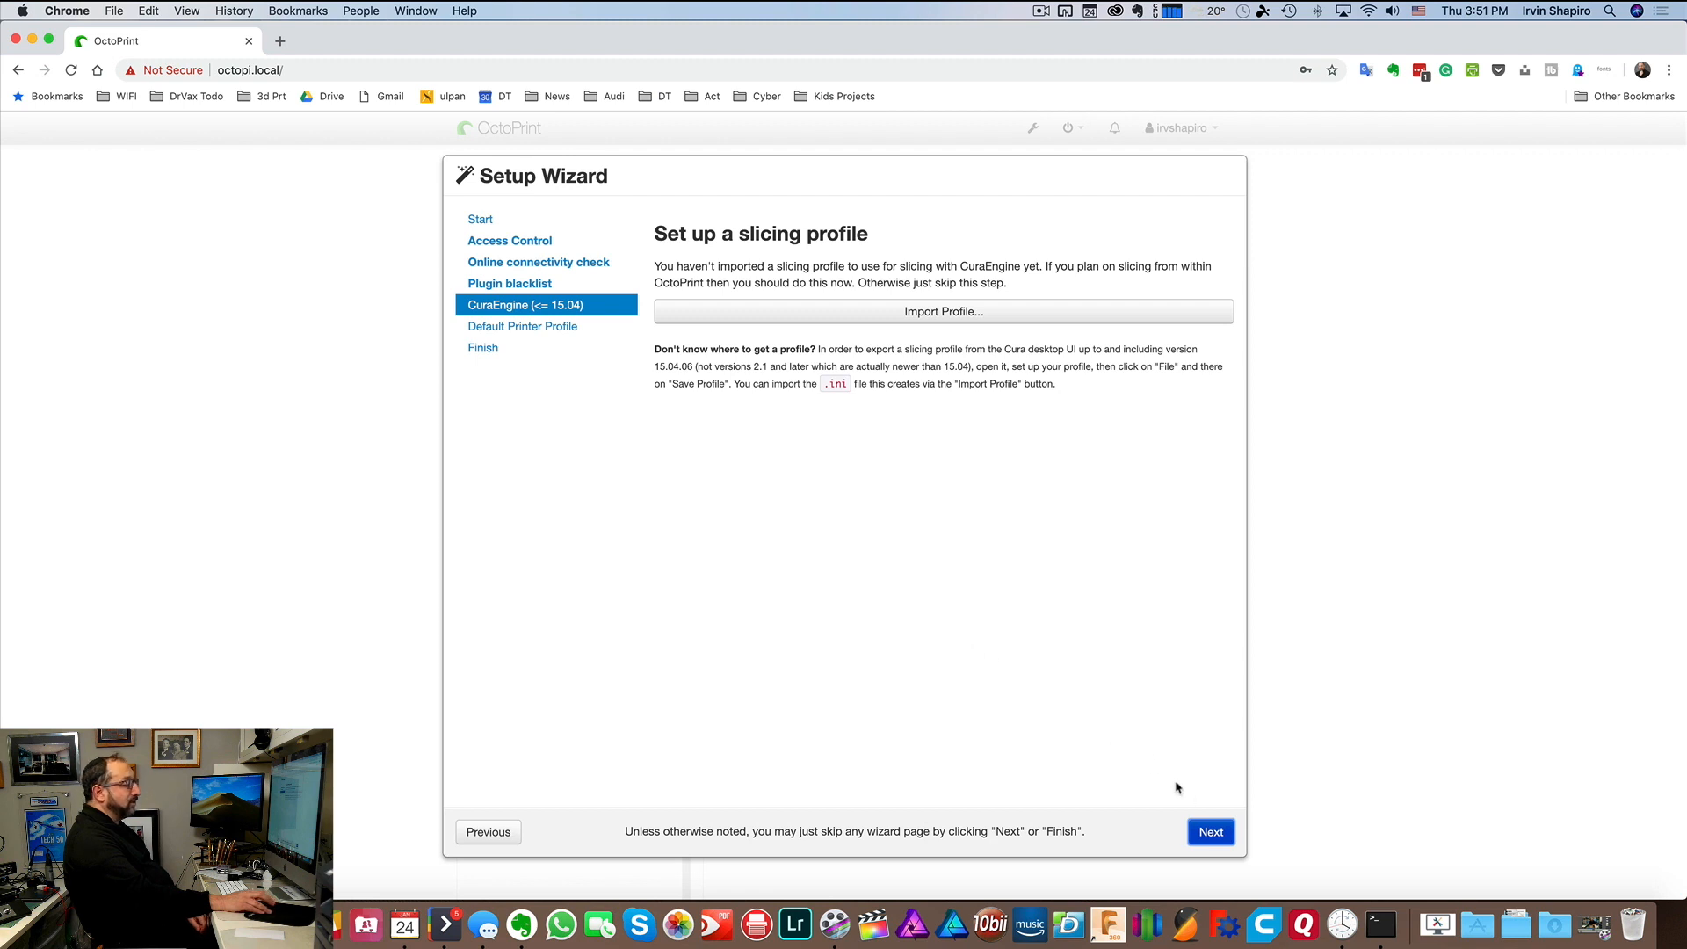
# - Skip the slicing step and rename the printer profile from Default to 'Monoprice MP10'
pyautogui.click(1213, 833)
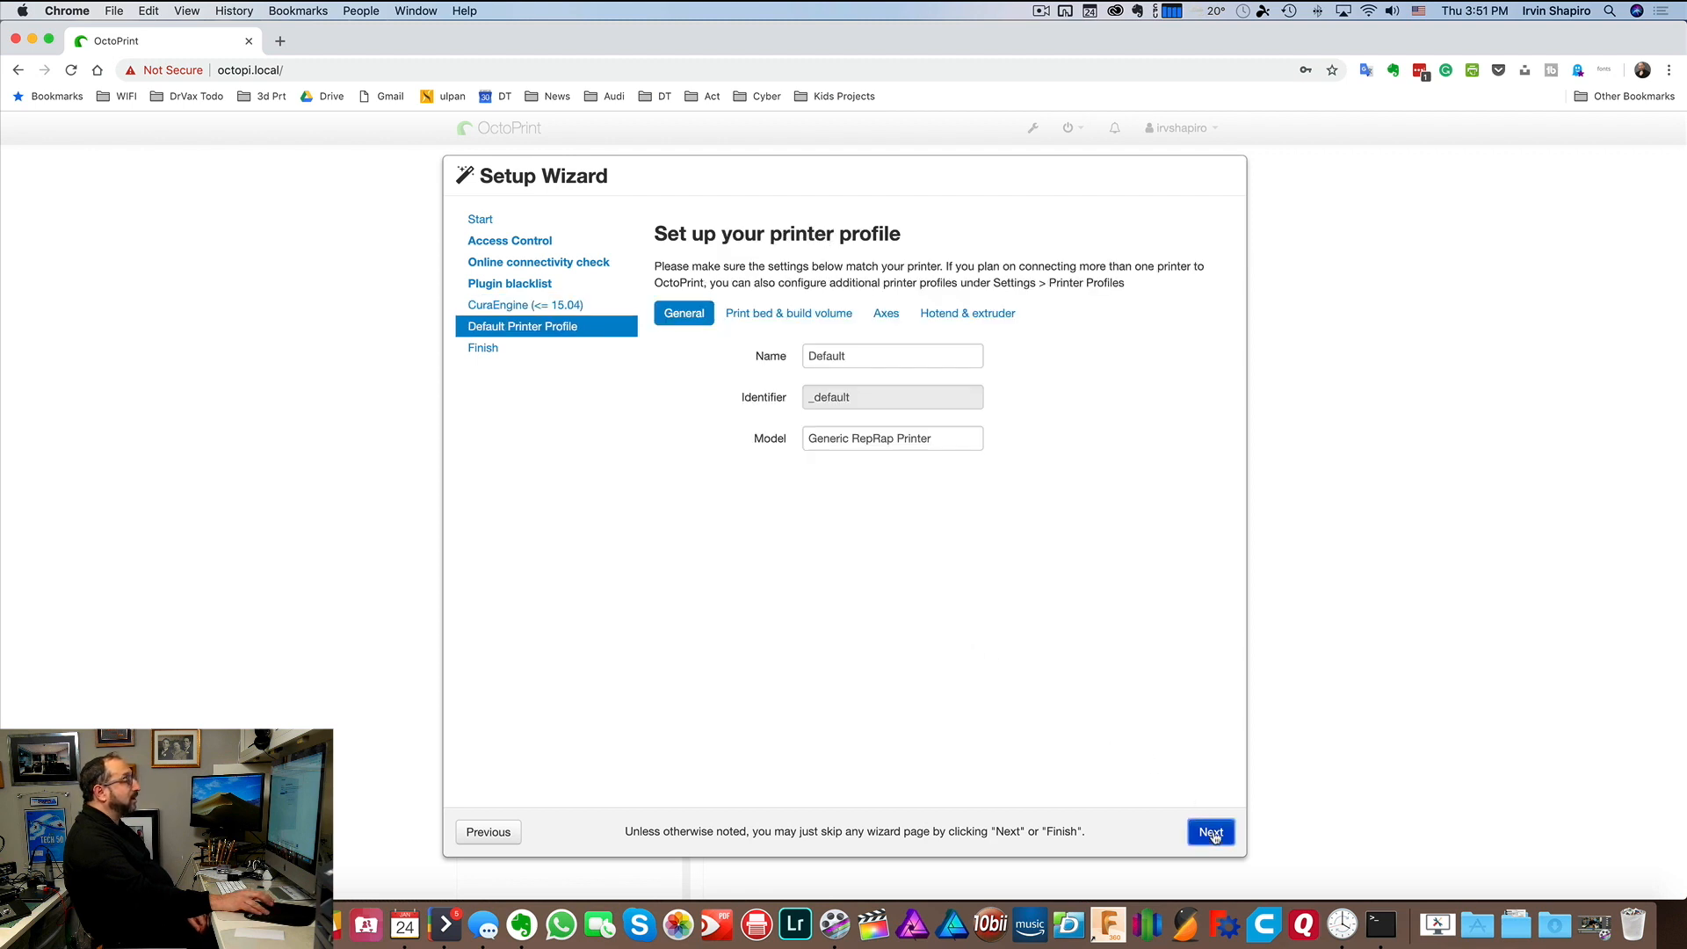
pyautogui.click(866, 354)
pyautogui.moveTo(866, 354); pyautogui.dragTo(764, 365)
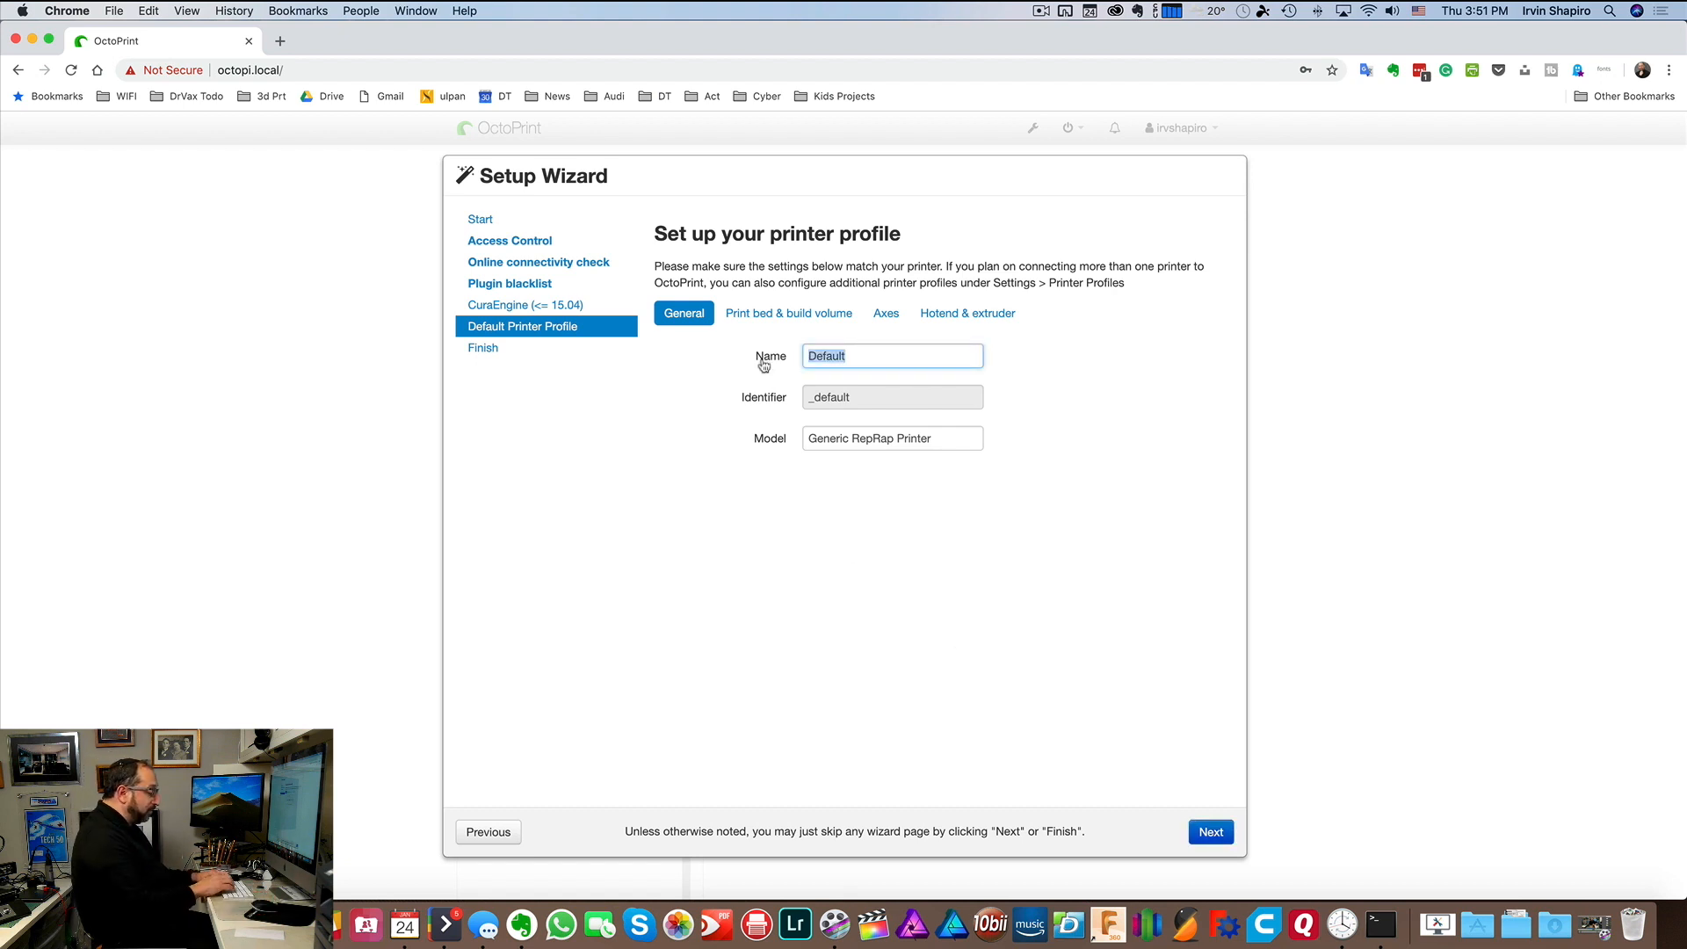
pyautogui.write('Monopr')
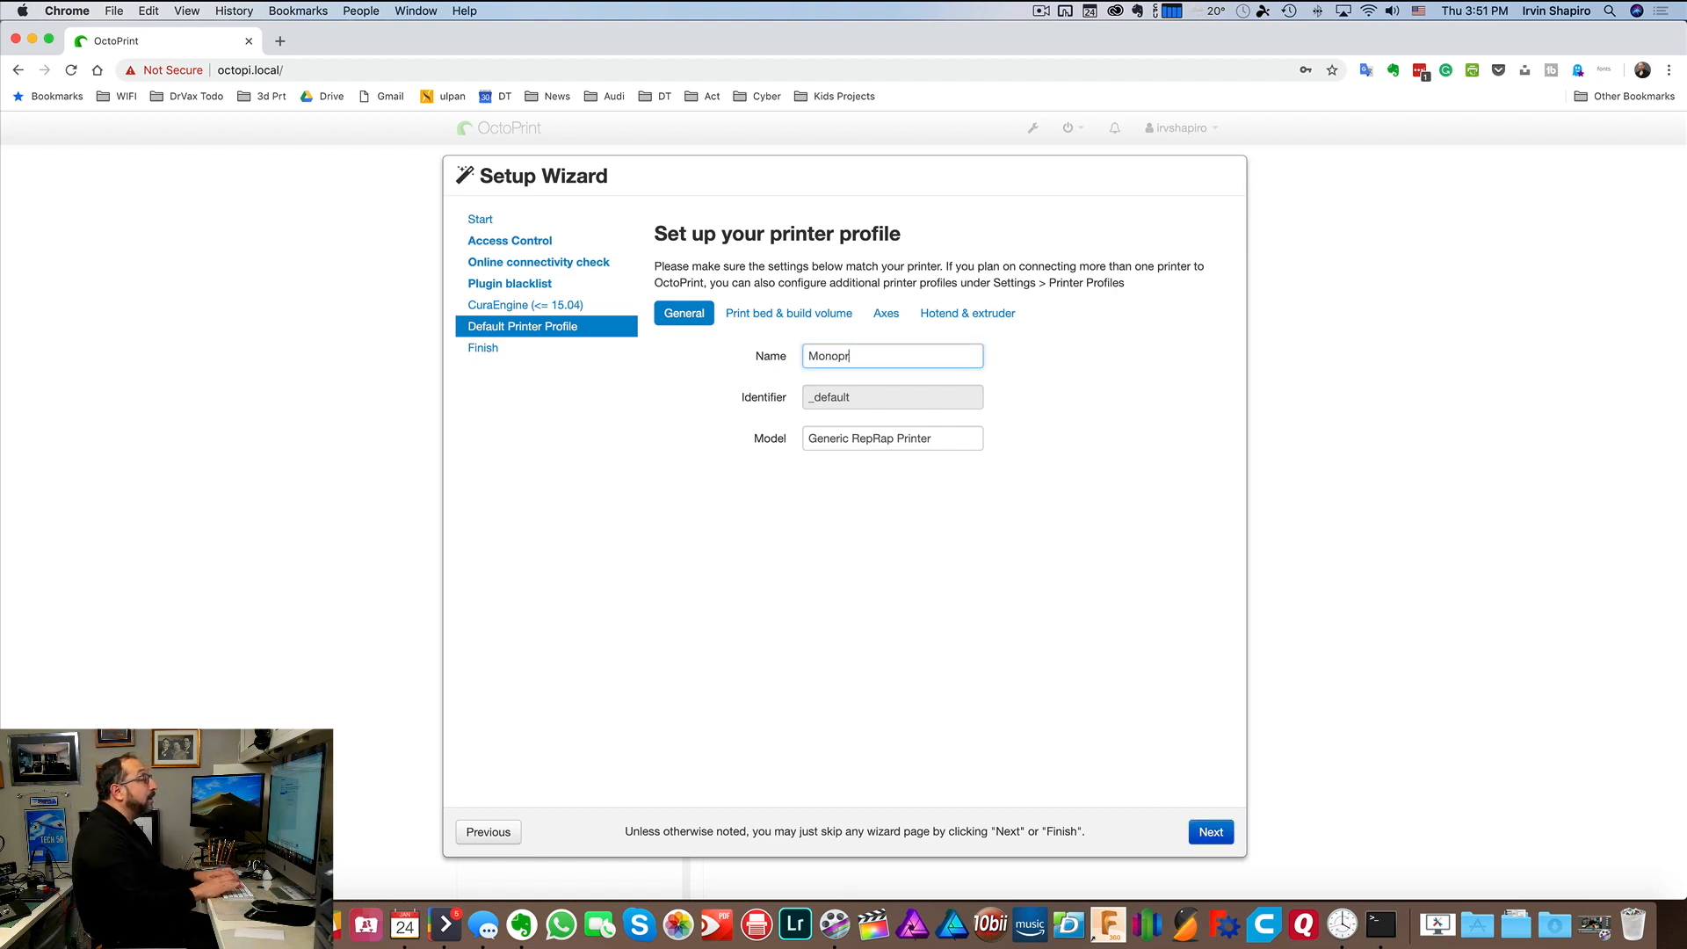
pyautogui.write('oic')
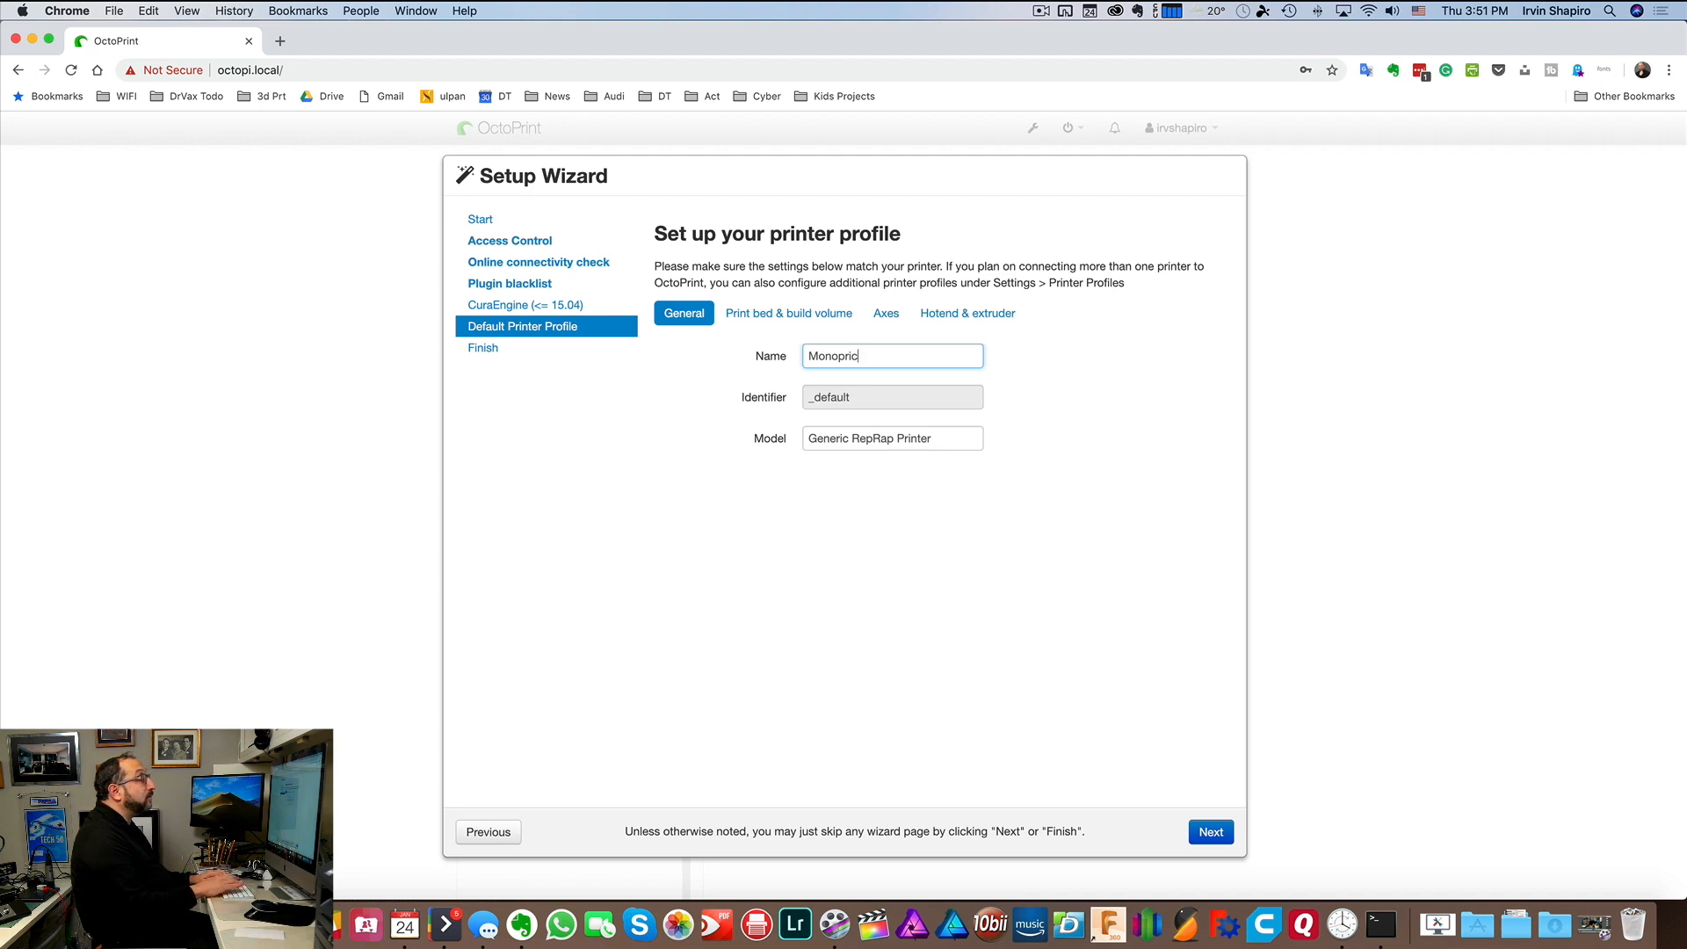
pyautogui.write('e MP1-0')
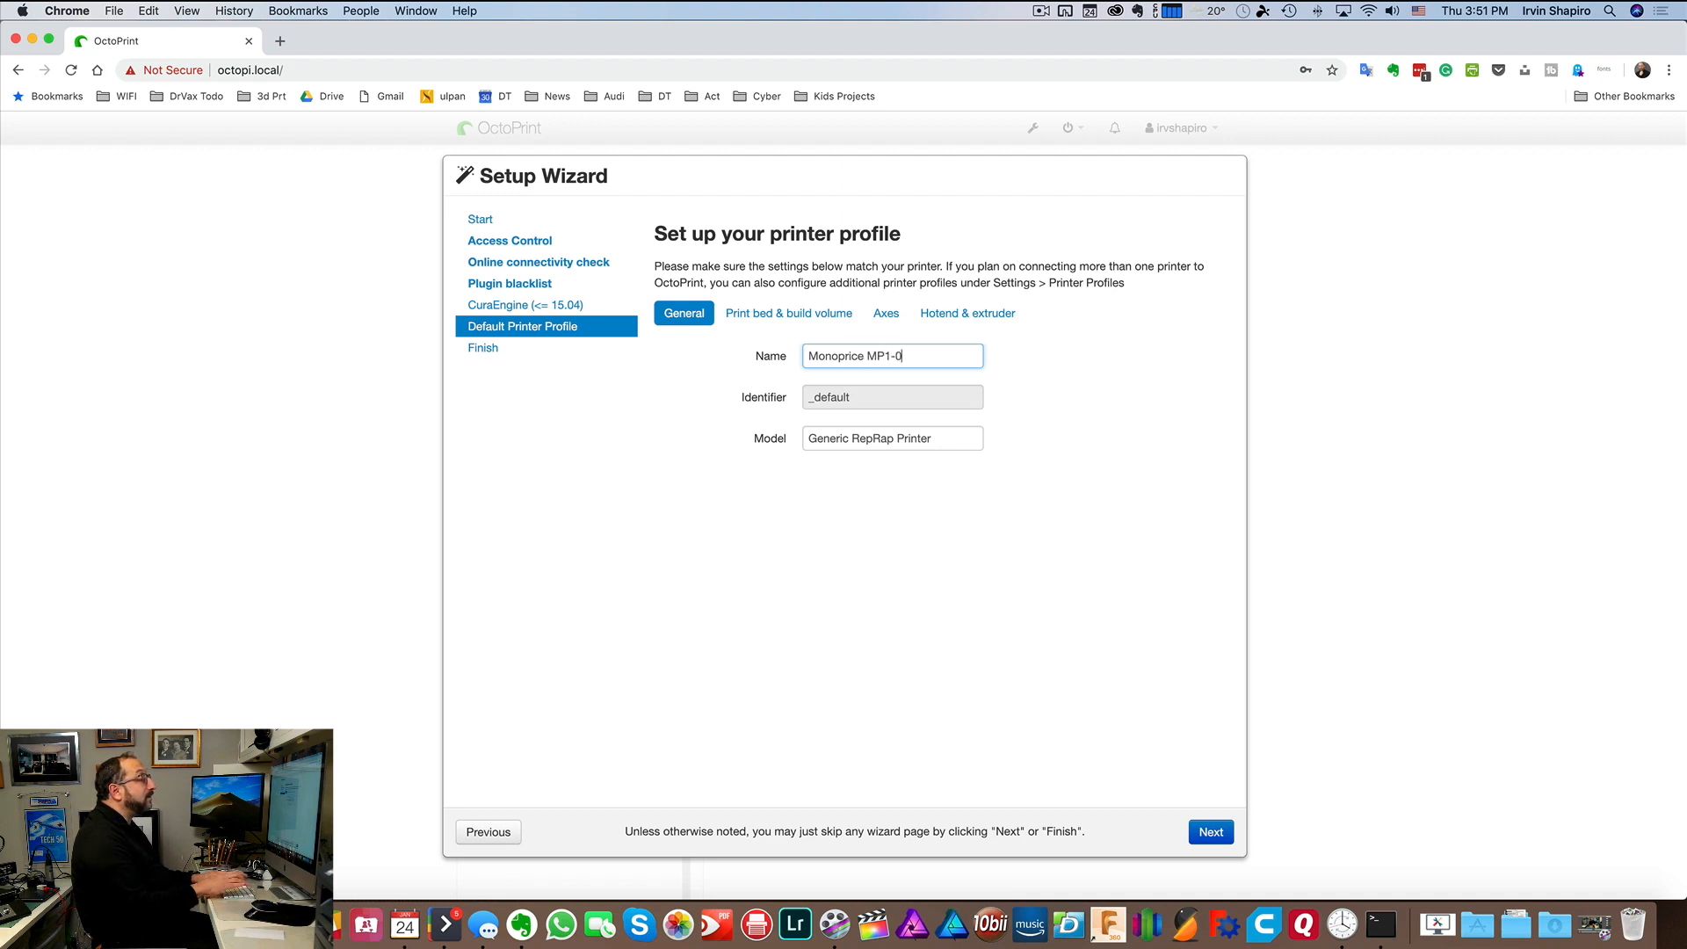
pyautogui.press('BackSpace')
pyautogui.press('BackSpace')
pyautogui.write('0')
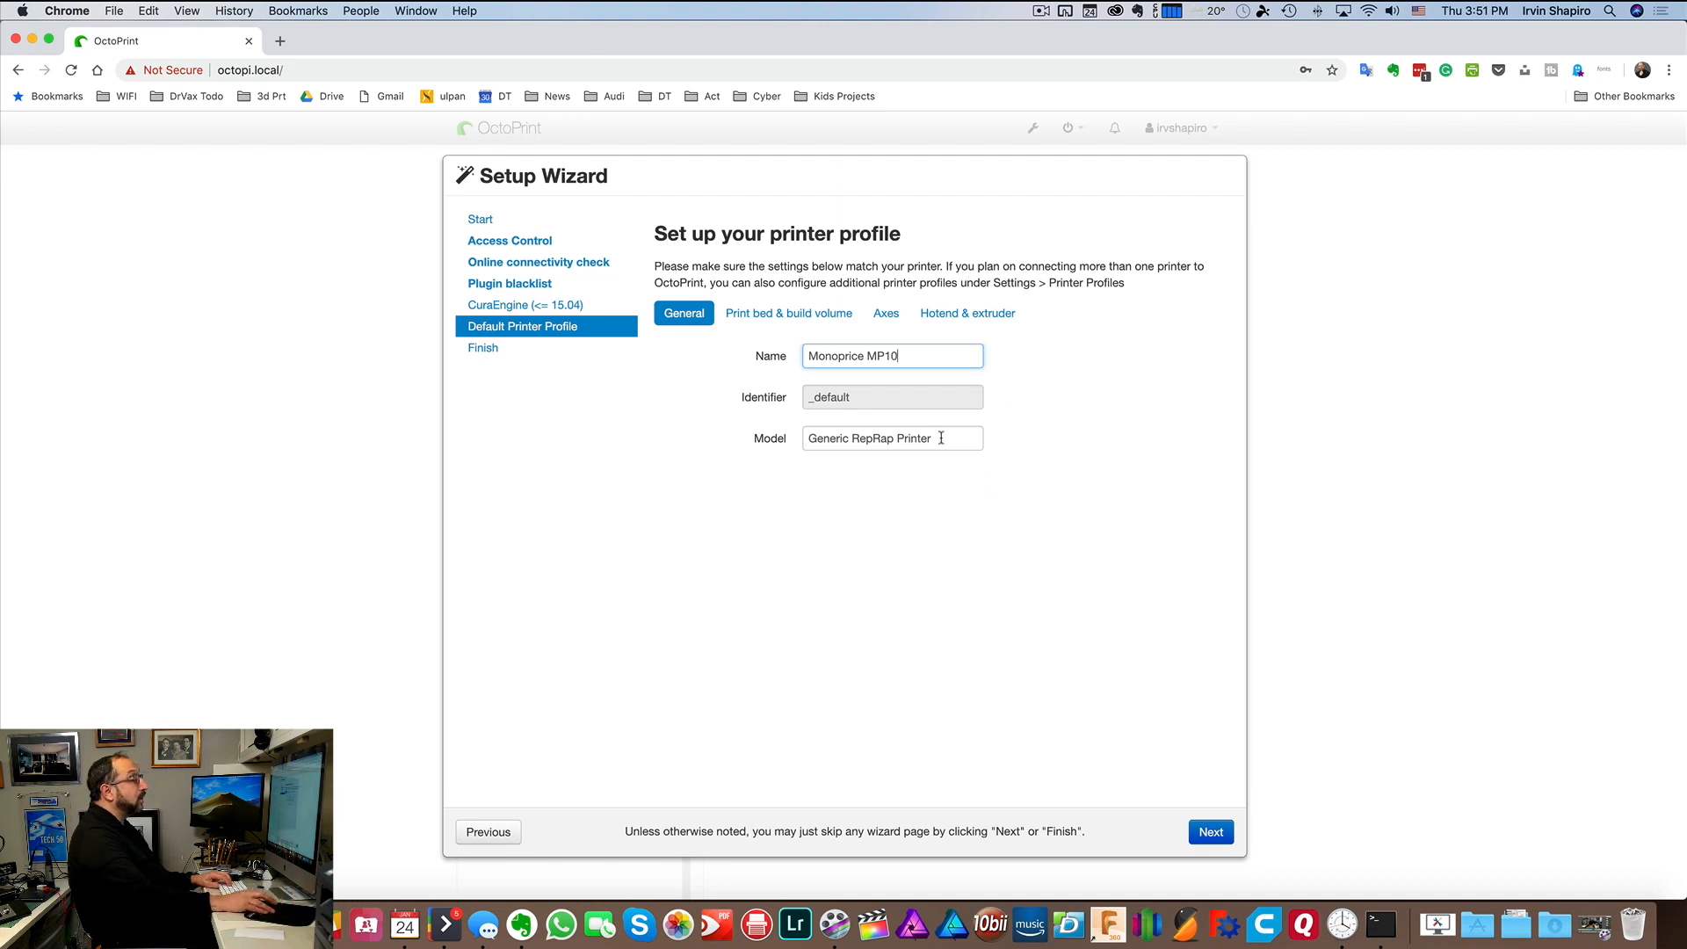
pyautogui.click(1209, 832)
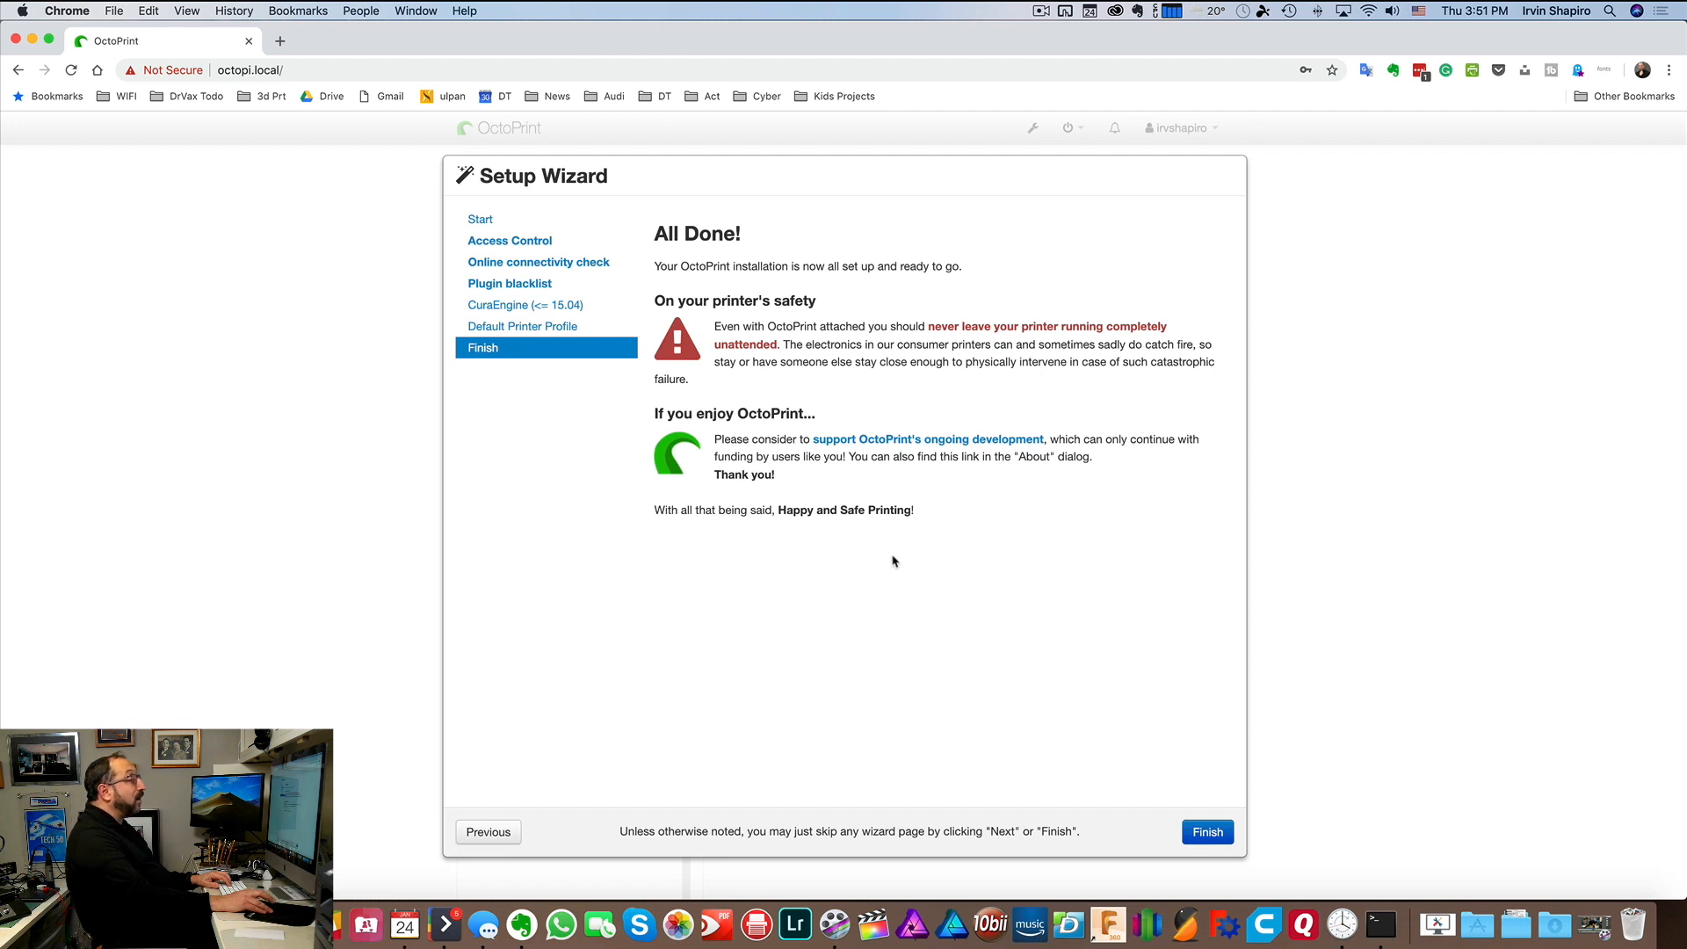
# - Finish the Setup Wizard to land on the OctoPrint dashboard
pyautogui.click(1217, 835)
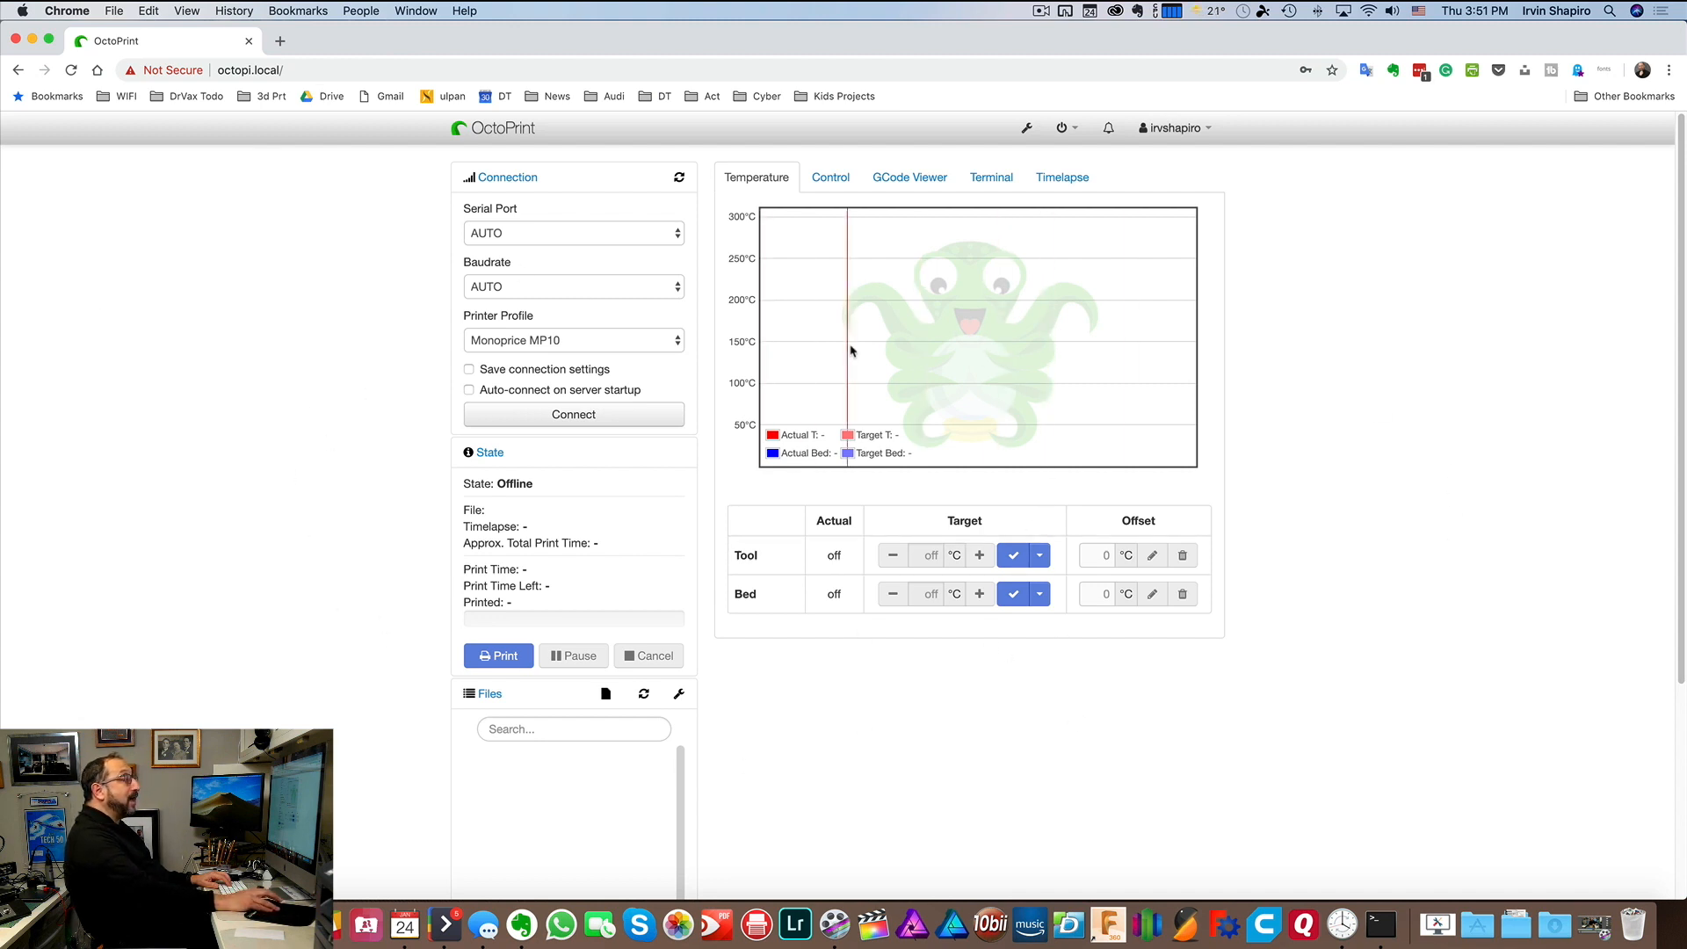
pyautogui.click(1040, 11)
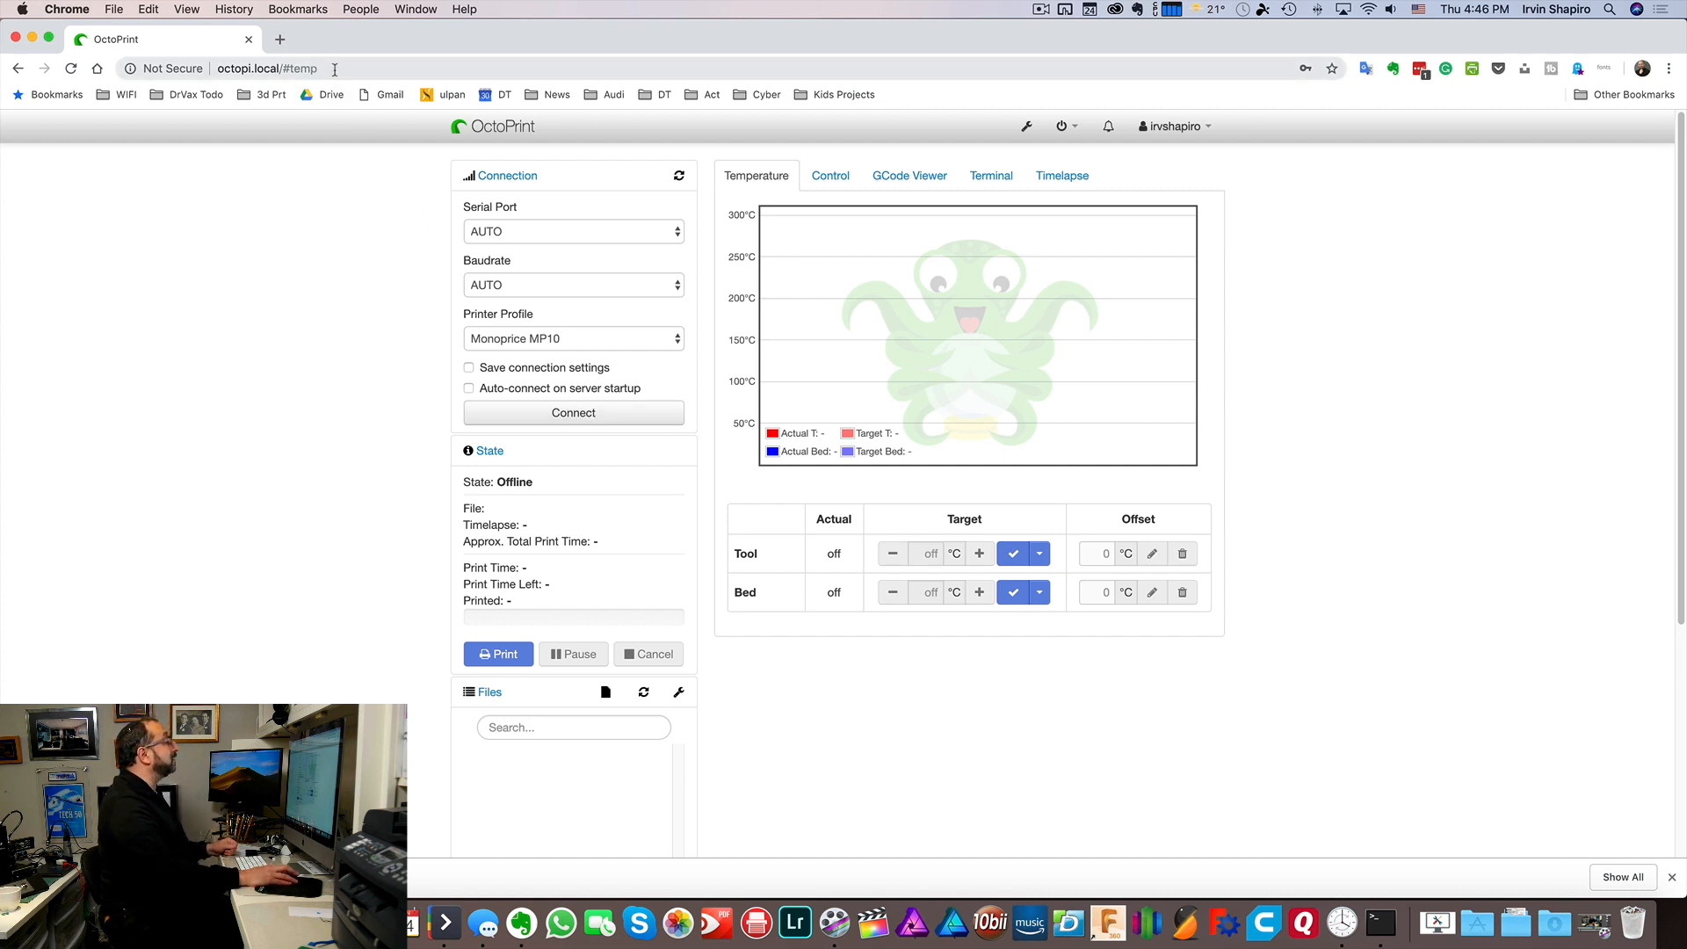
# - Connect to the printer and save the Timelapse mode as On Z Change
pyautogui.click(592, 420)
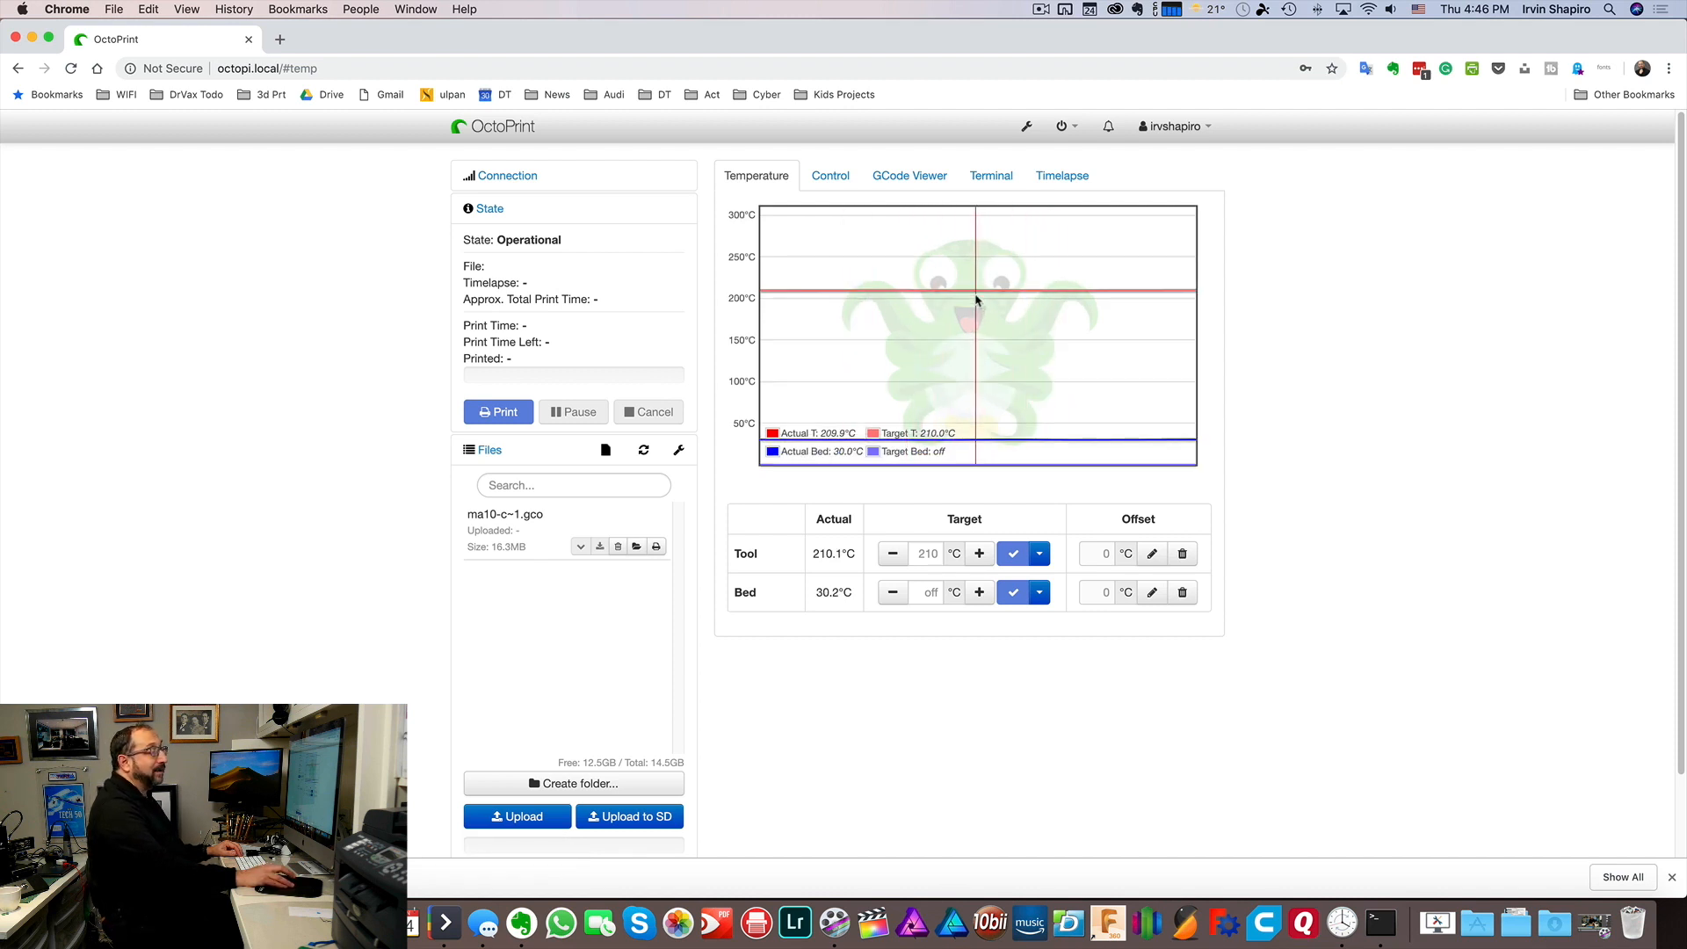
pyautogui.click(829, 180)
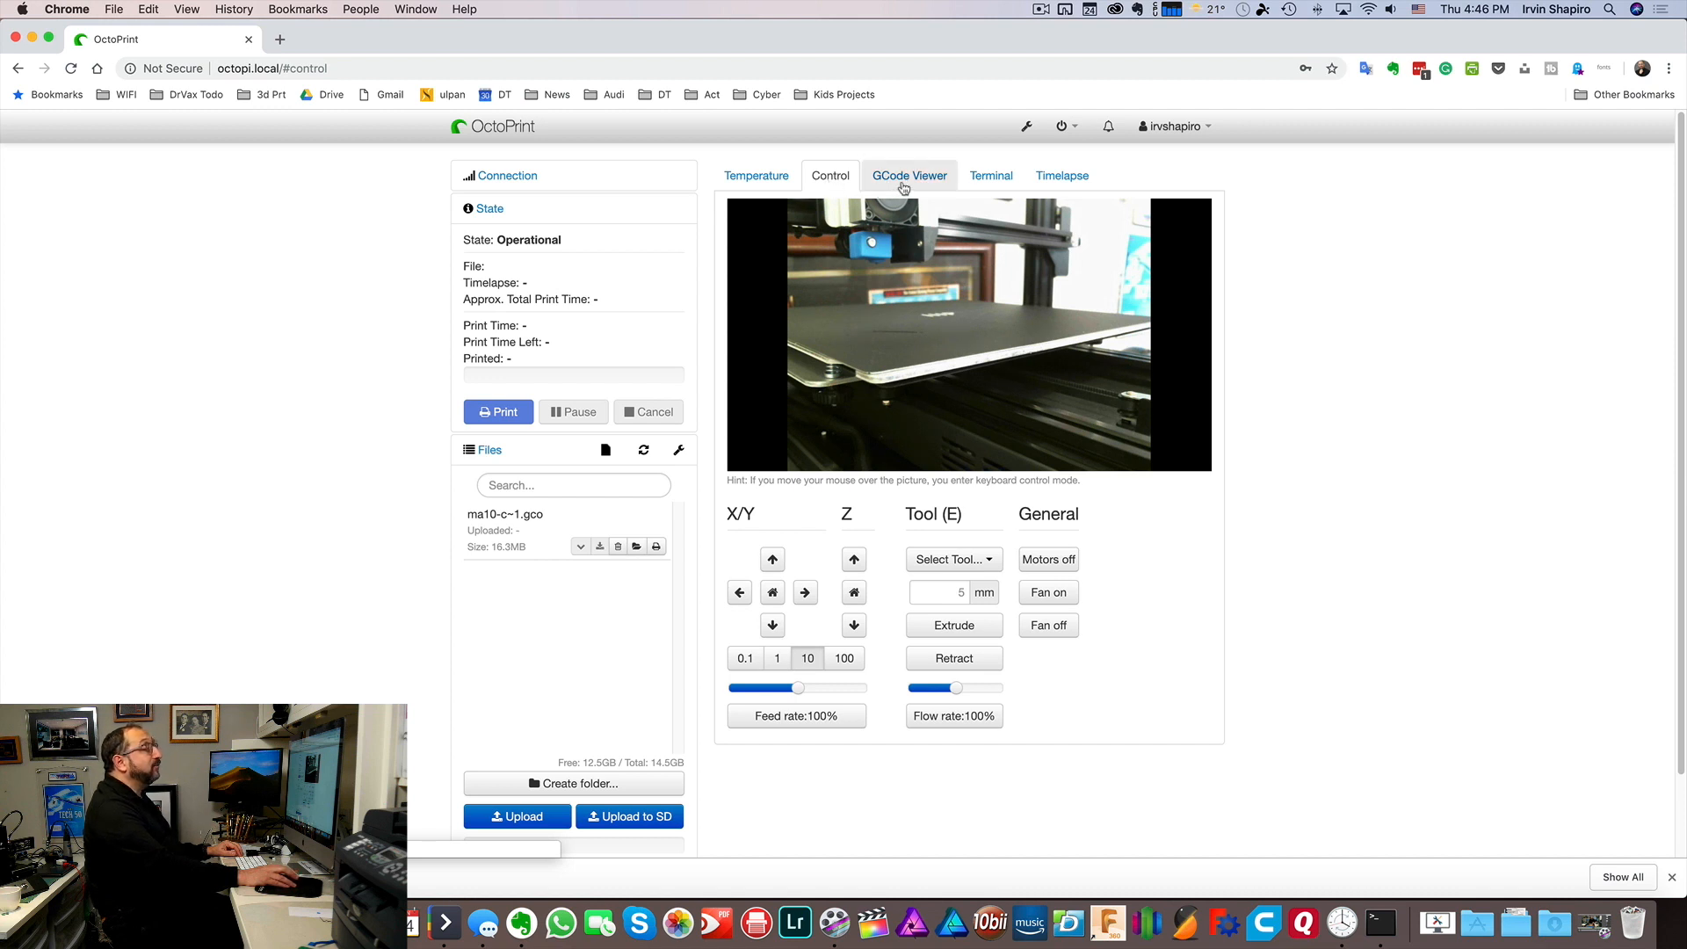
pyautogui.click(1062, 178)
pyautogui.click(1008, 275)
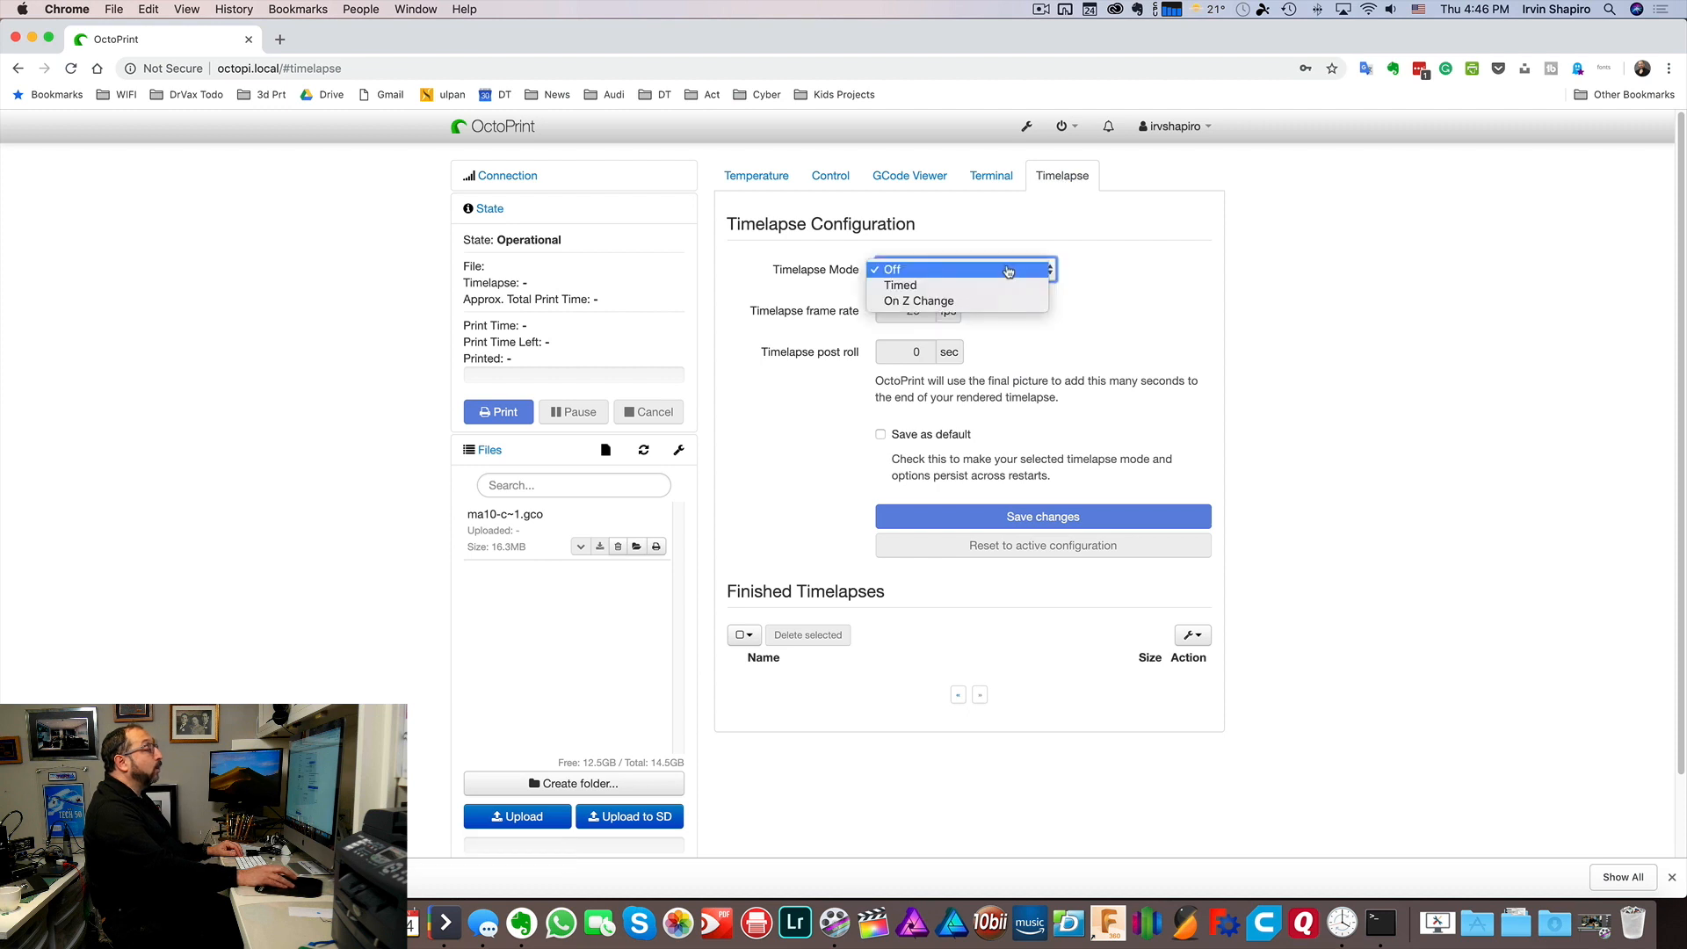
pyautogui.click(993, 303)
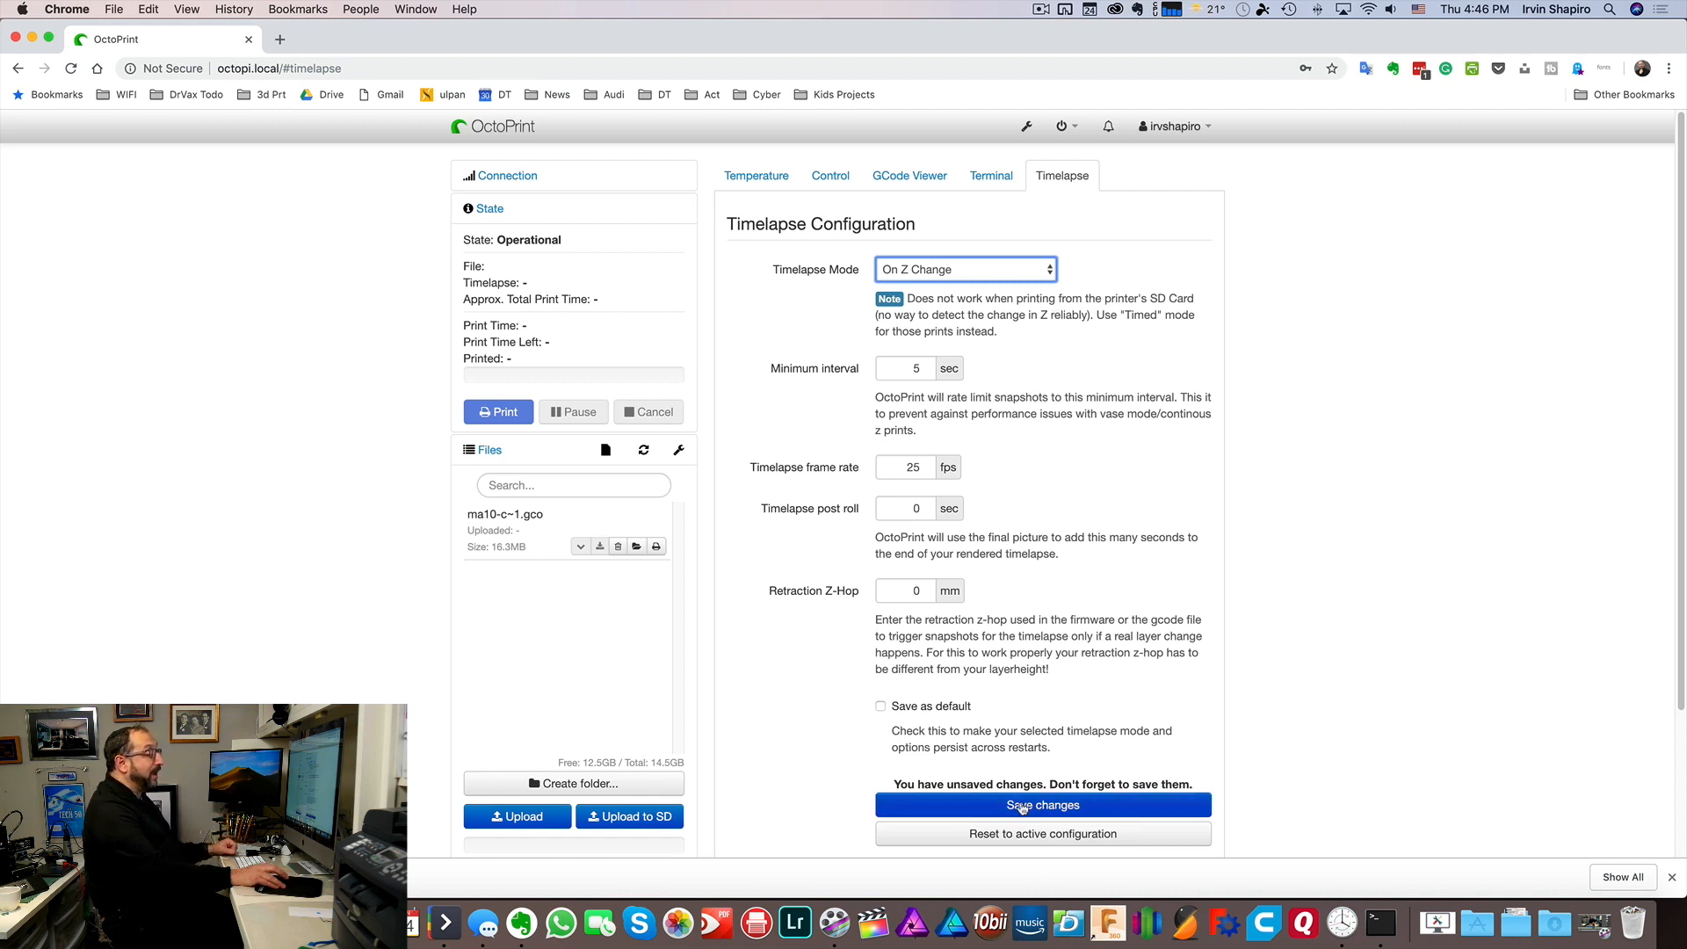
pyautogui.click(1021, 807)
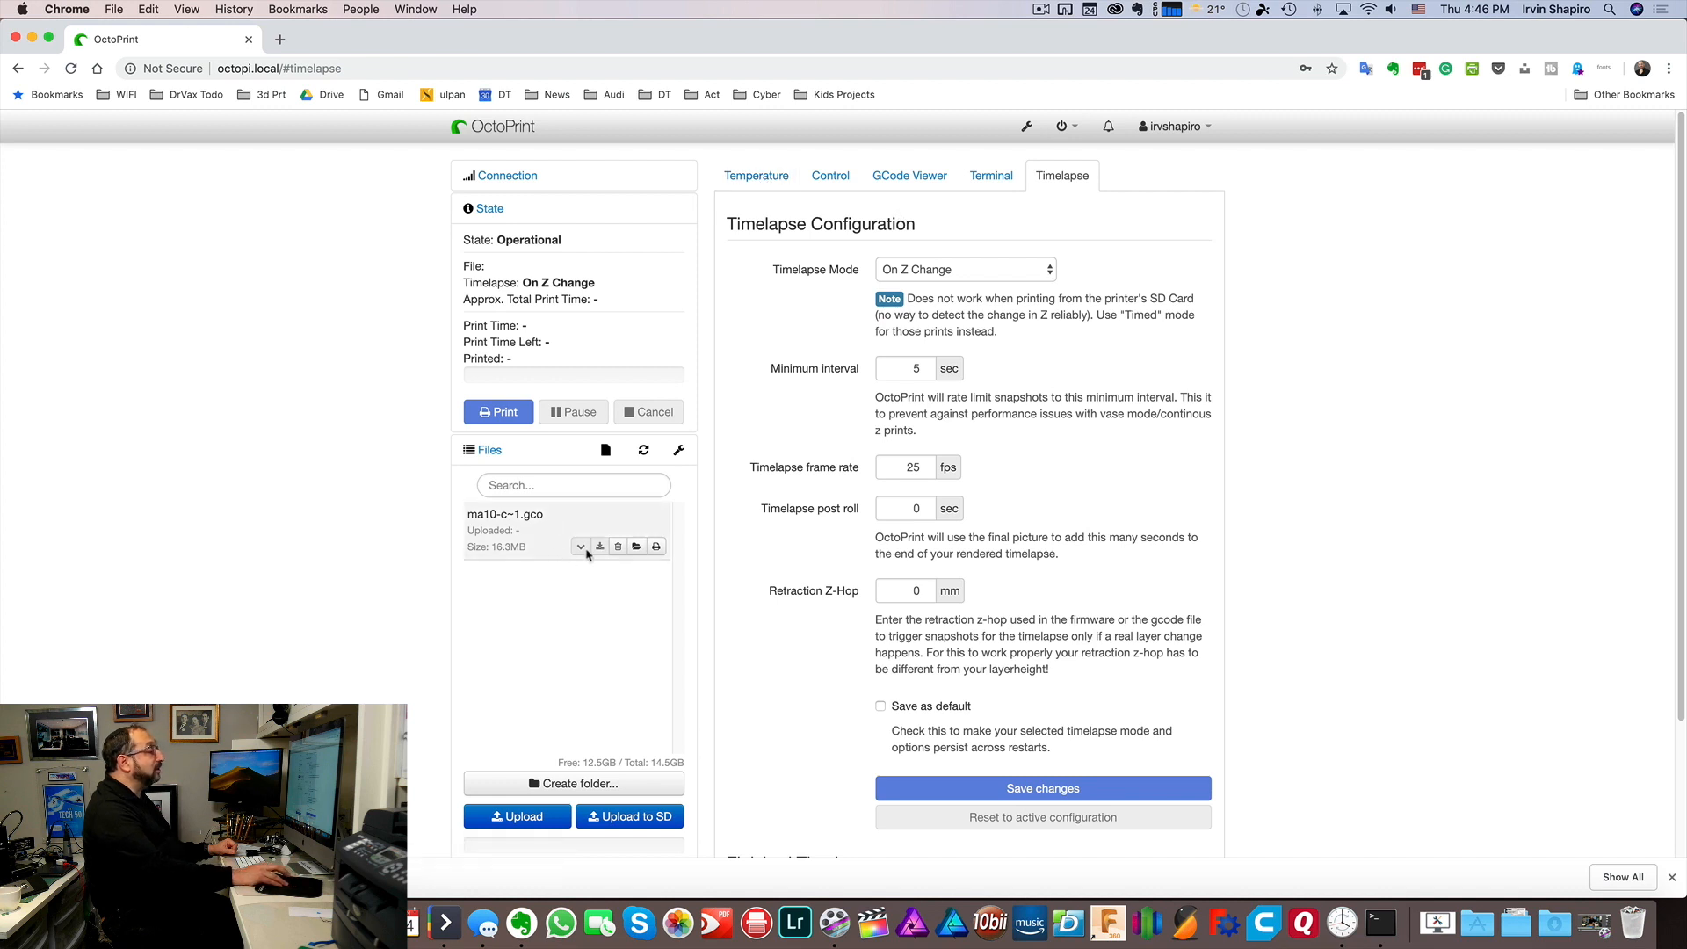
# - Upload MP10 MSMV2E3D_09-BASE-new.gcode from the gcode-files folder
pyautogui.click(519, 816)
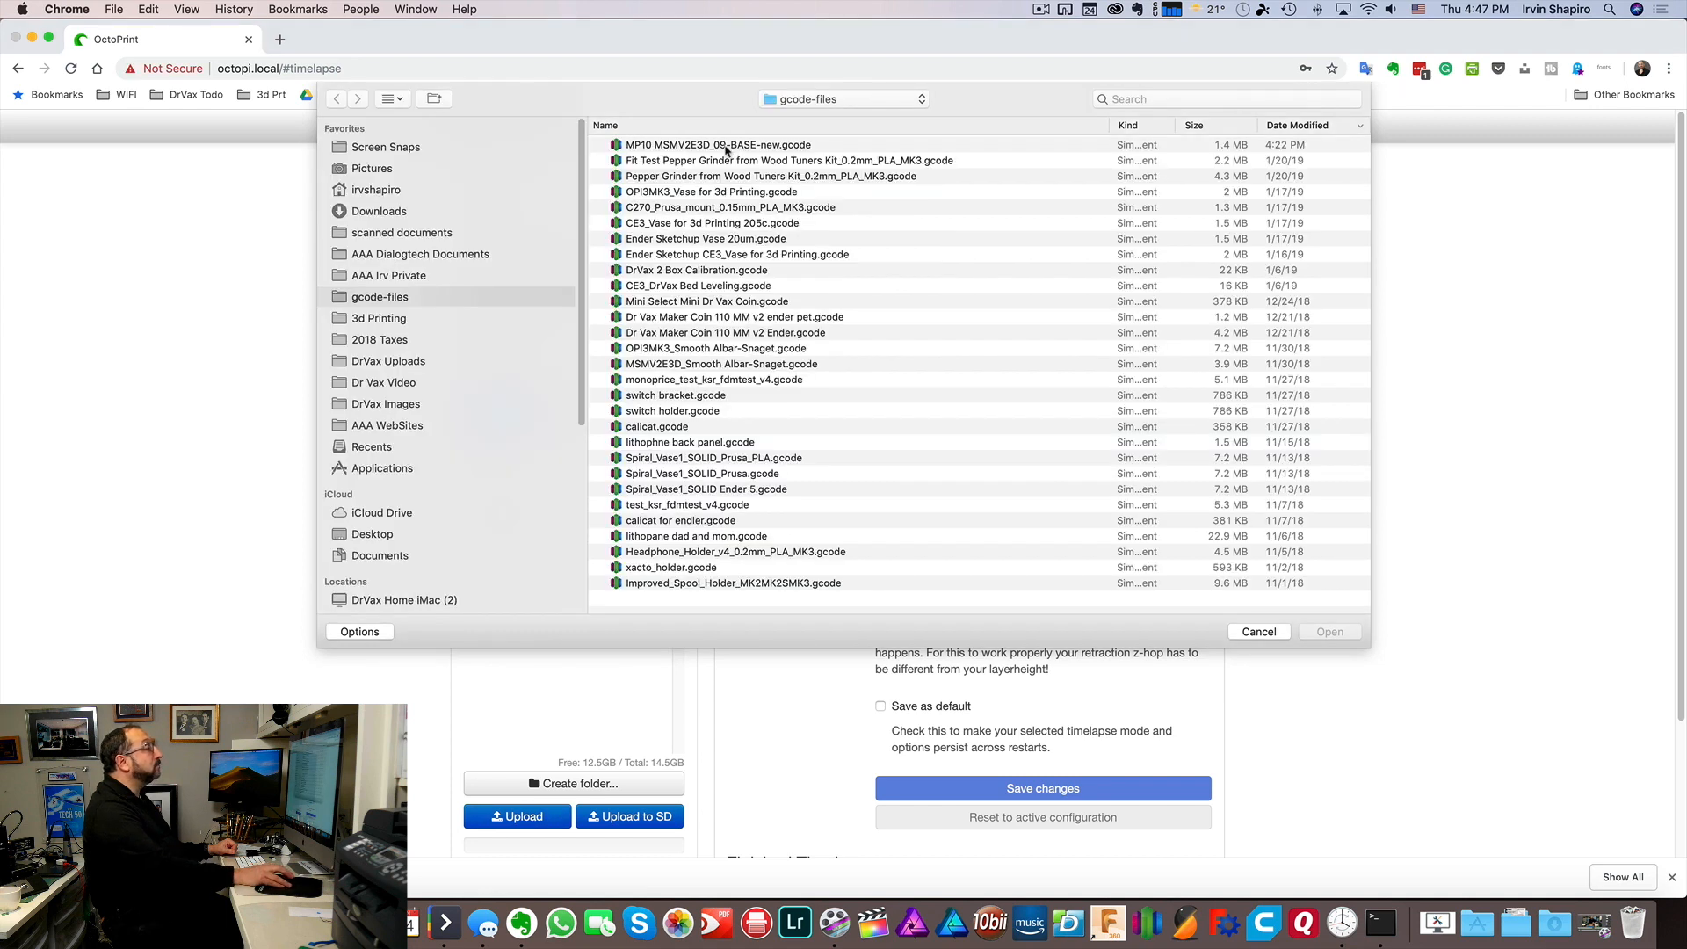
pyautogui.click(726, 146)
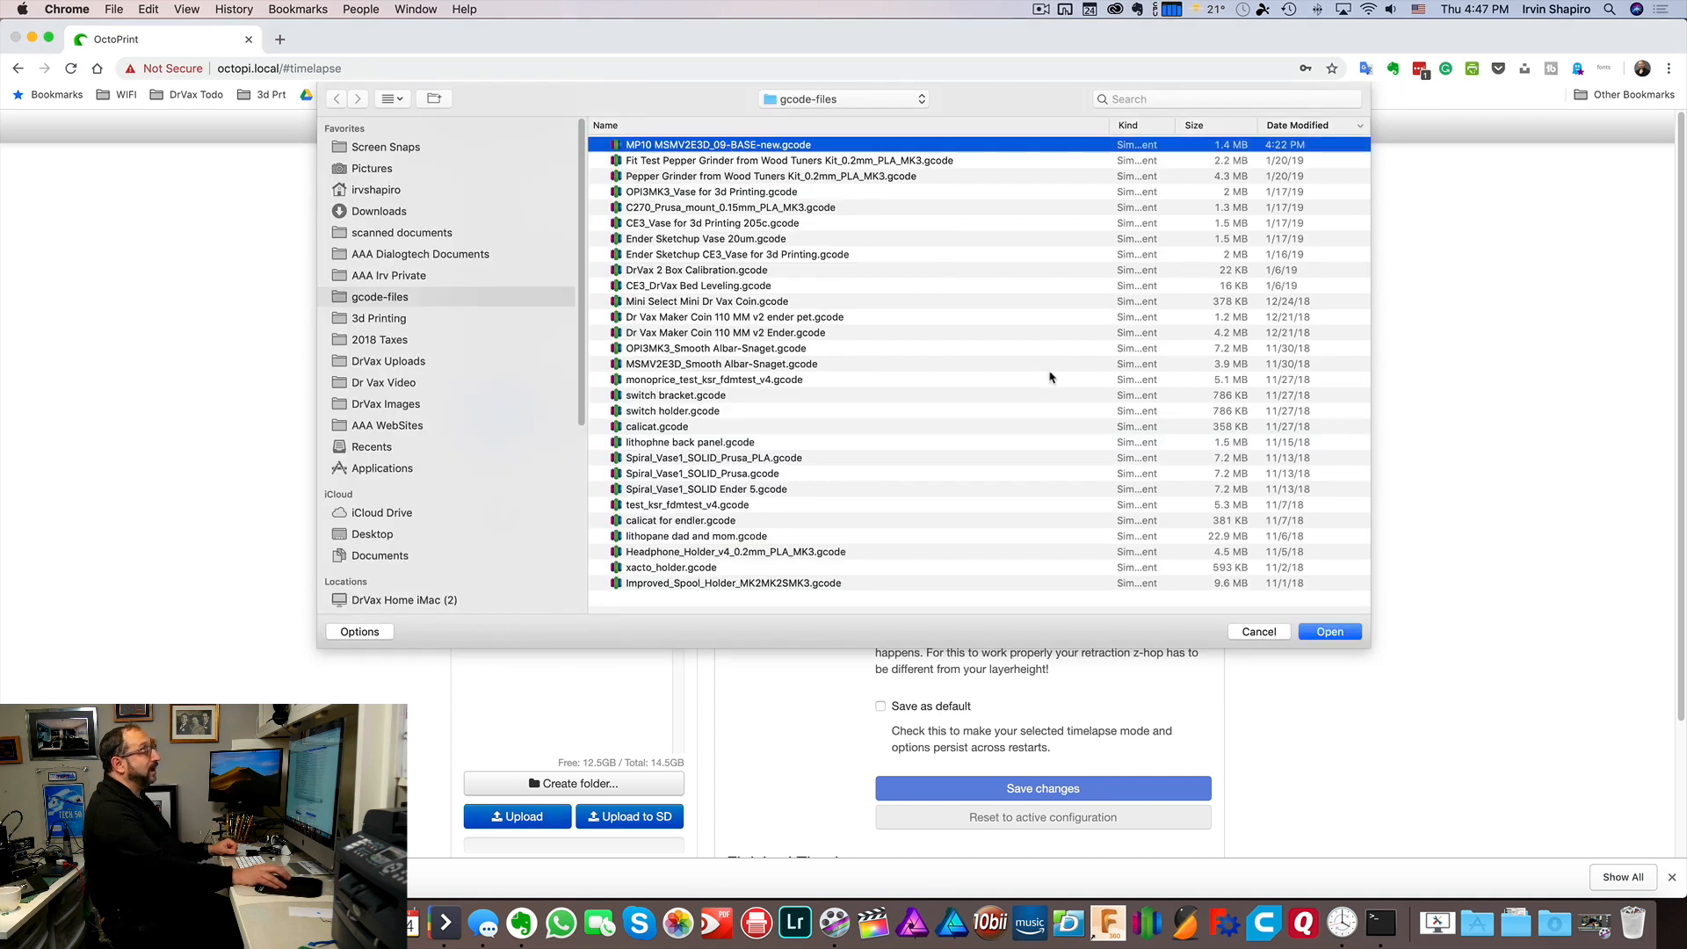
pyautogui.click(1340, 634)
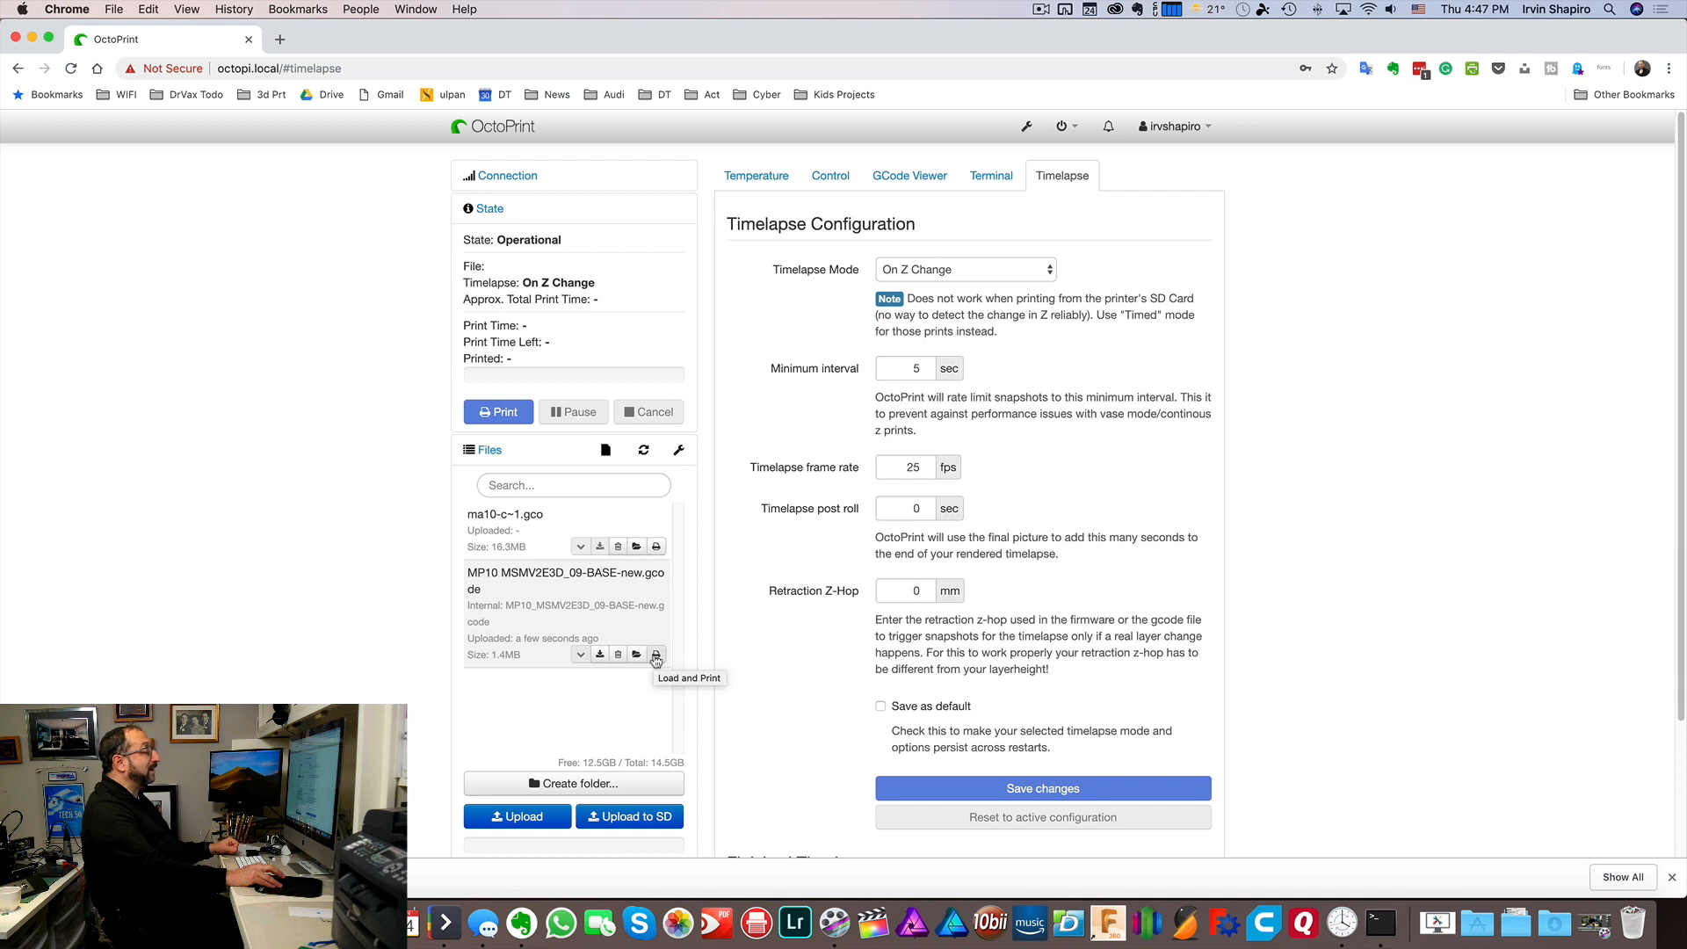
# - Load and print the MP10 G-code file, checking the temperature graph and webcam view
pyautogui.click(655, 655)
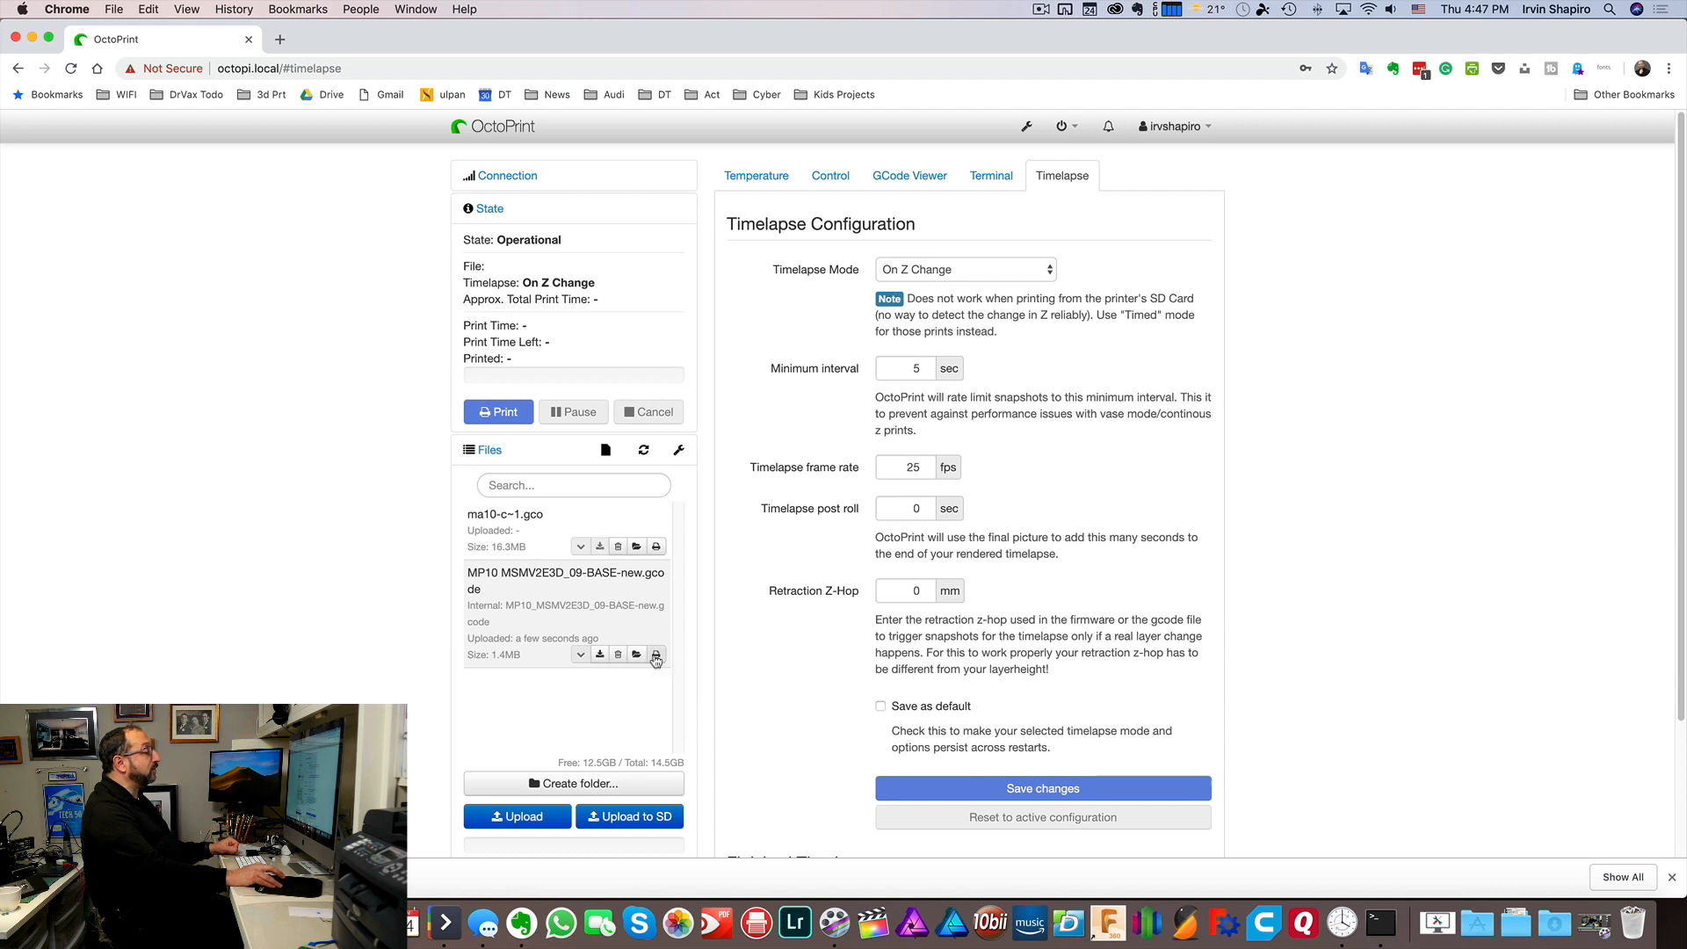
pyautogui.click(761, 175)
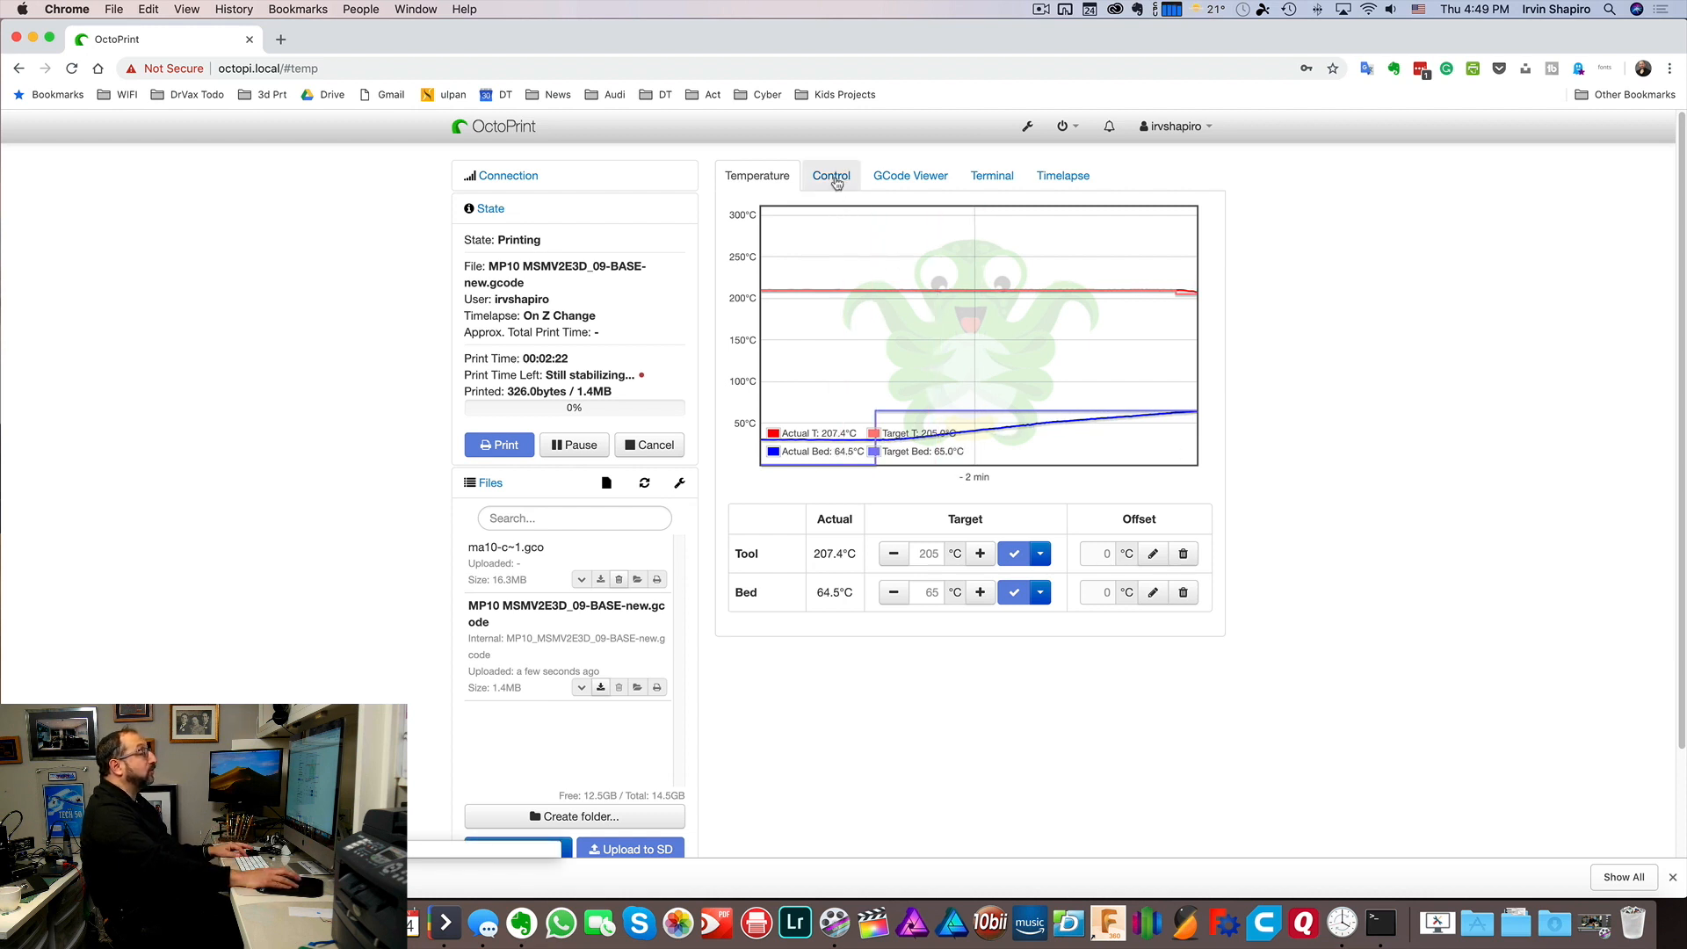
pyautogui.click(832, 177)
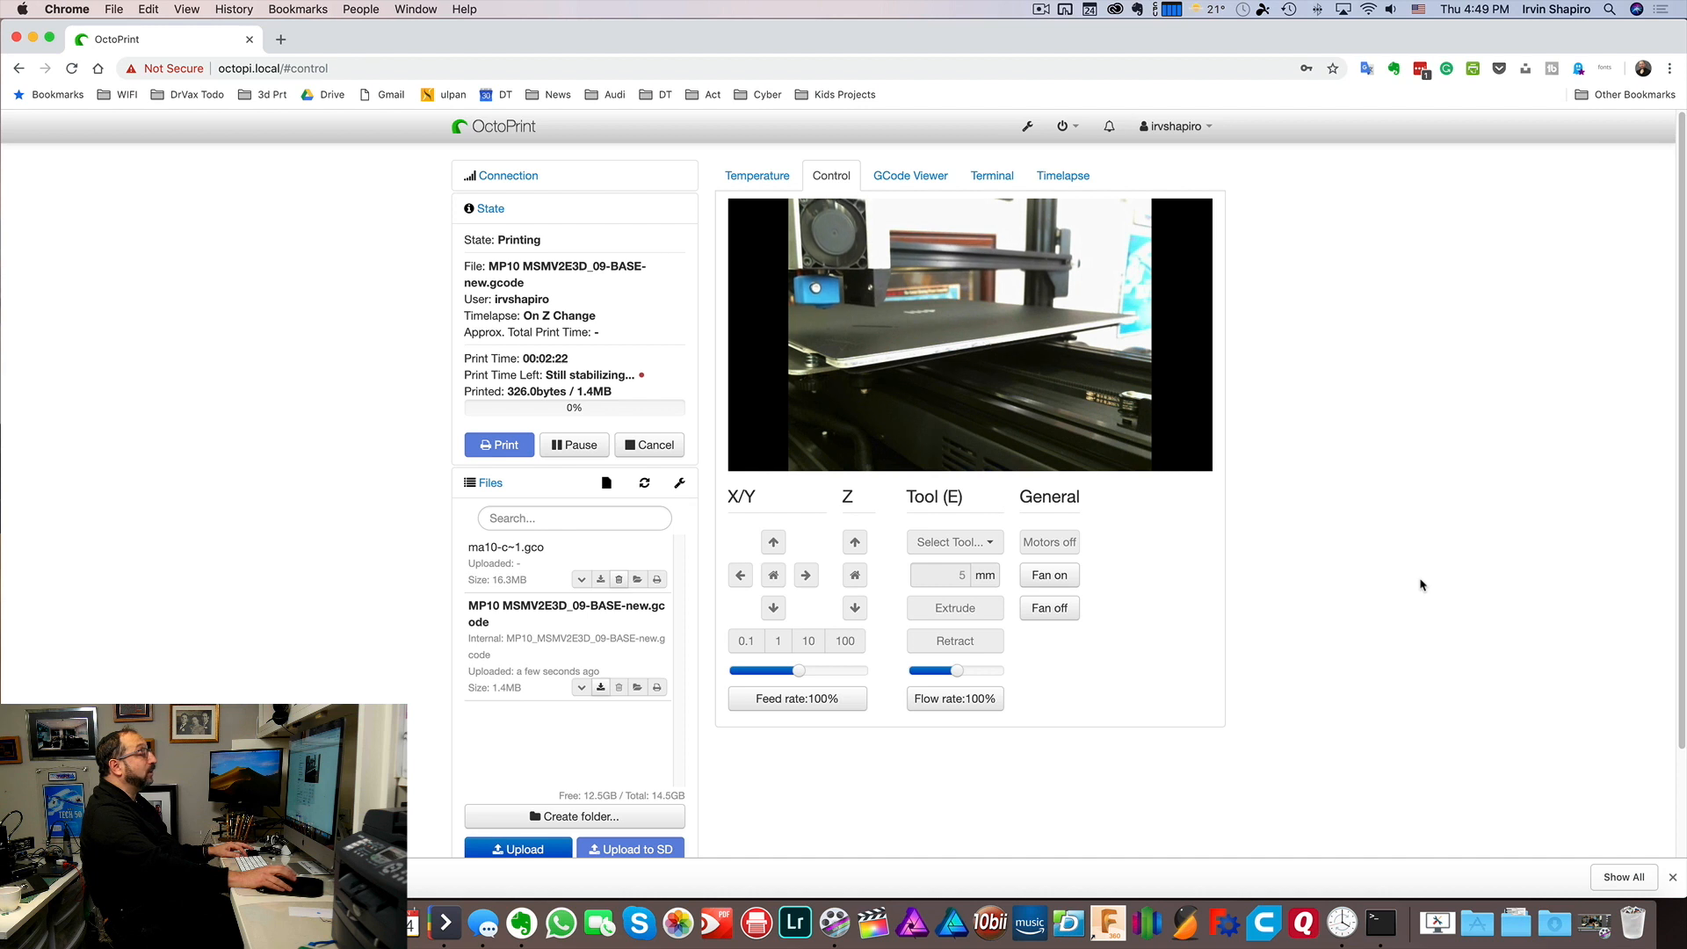